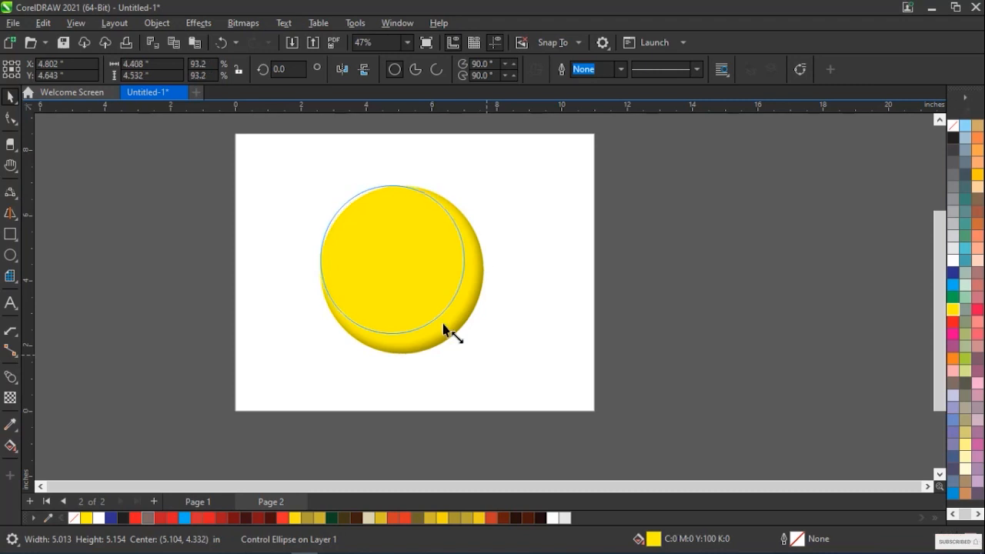
Step: Move the scaled-down yellow circle to the upper-left corner of the page
left_click_drag(370, 226, 291, 188)
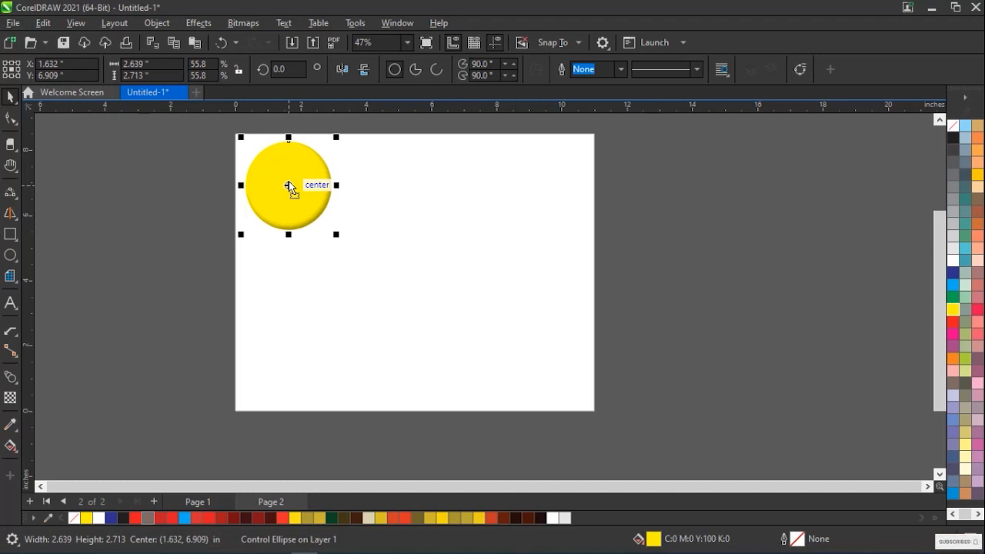
Step: Draw a dark blue rectangle to the right of the yellow circle and scale it to about 2.64 × 2.18 in
left_click(8, 240)
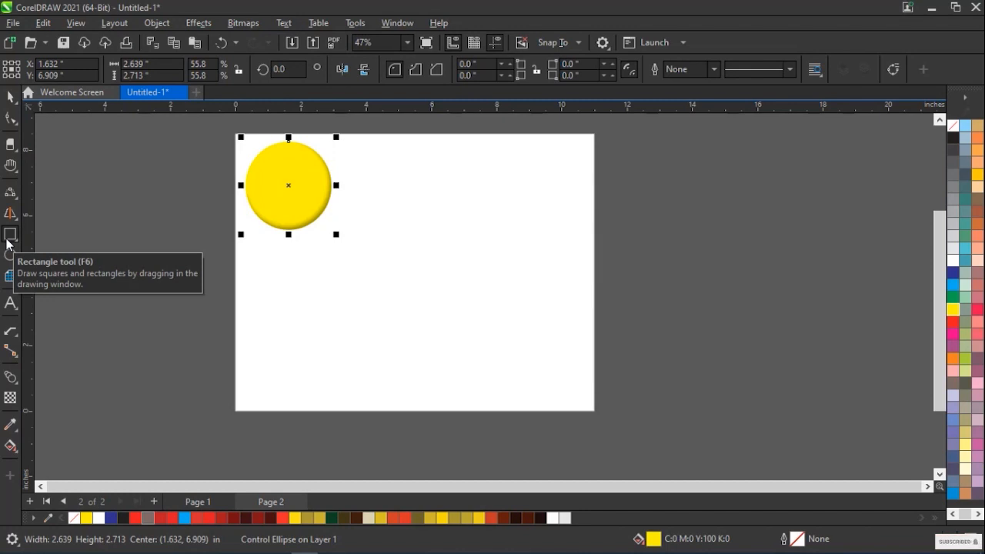
mouse_move(399, 186)
left_mouse_down()
mouse_move(459, 213)
mouse_move(520, 286)
left_mouse_up()
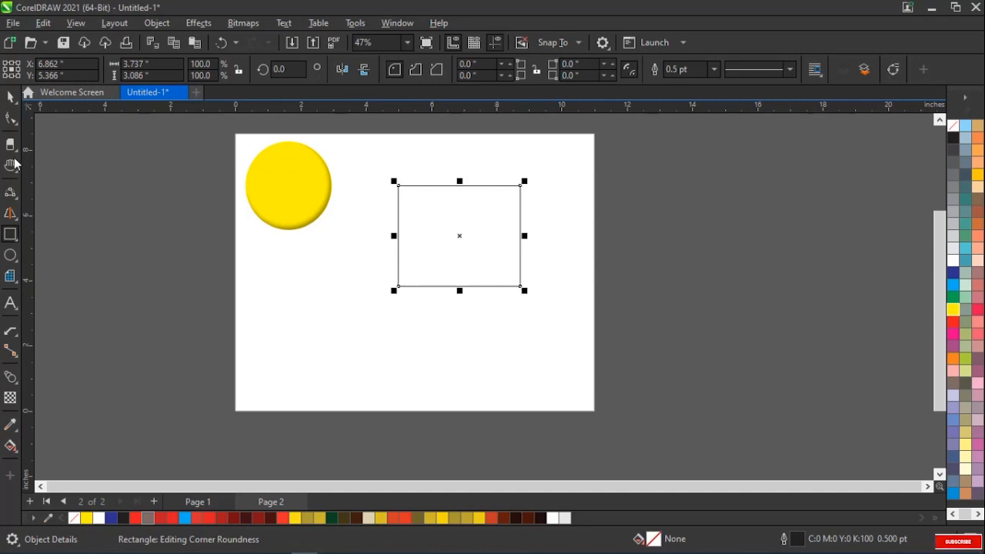
left_click(8, 98)
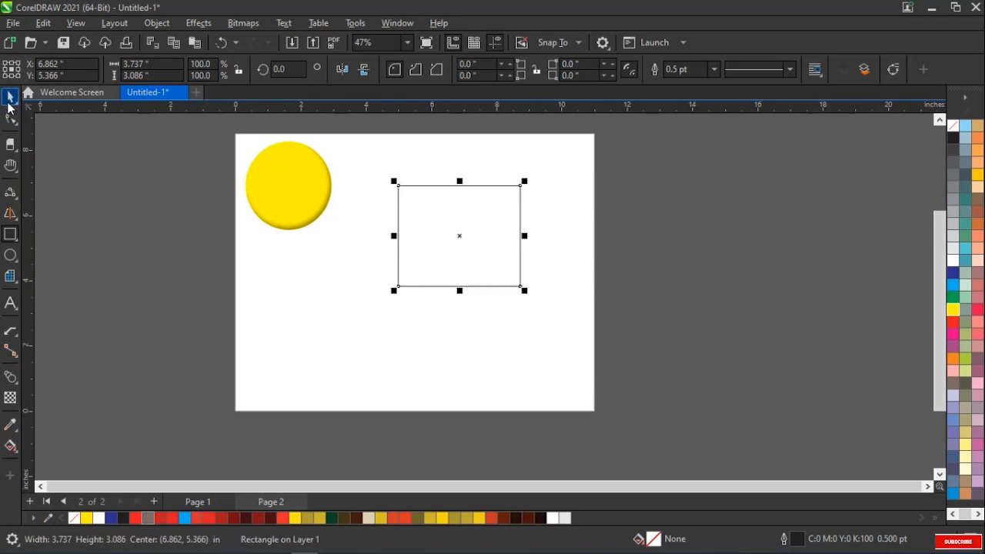
left_click(953, 272)
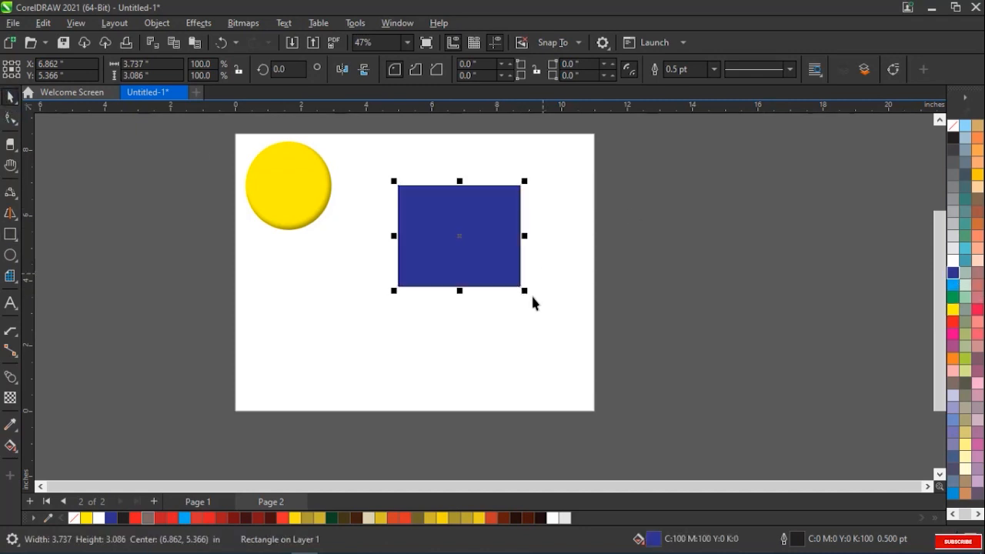
left_click_drag(524, 292, 488, 261)
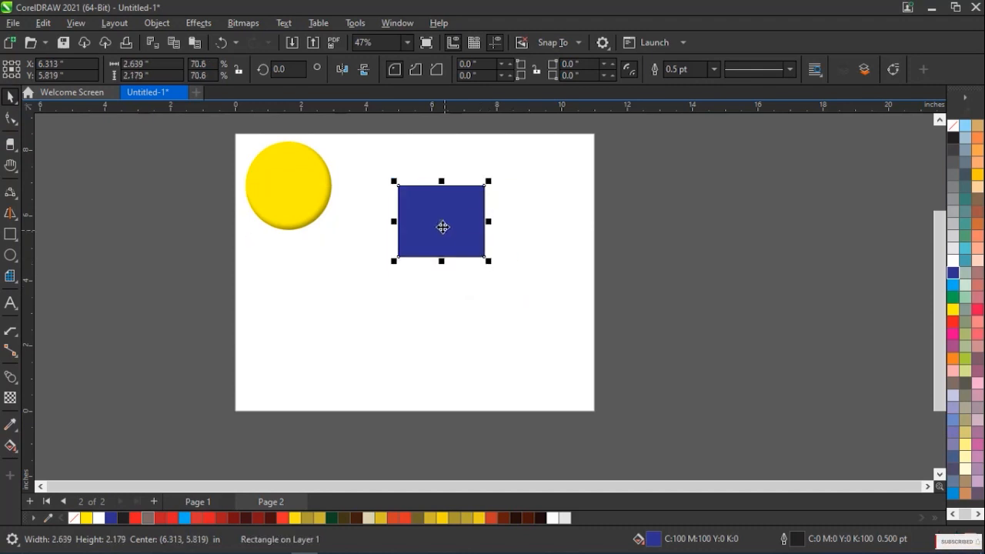
left_click_drag(444, 222, 443, 213)
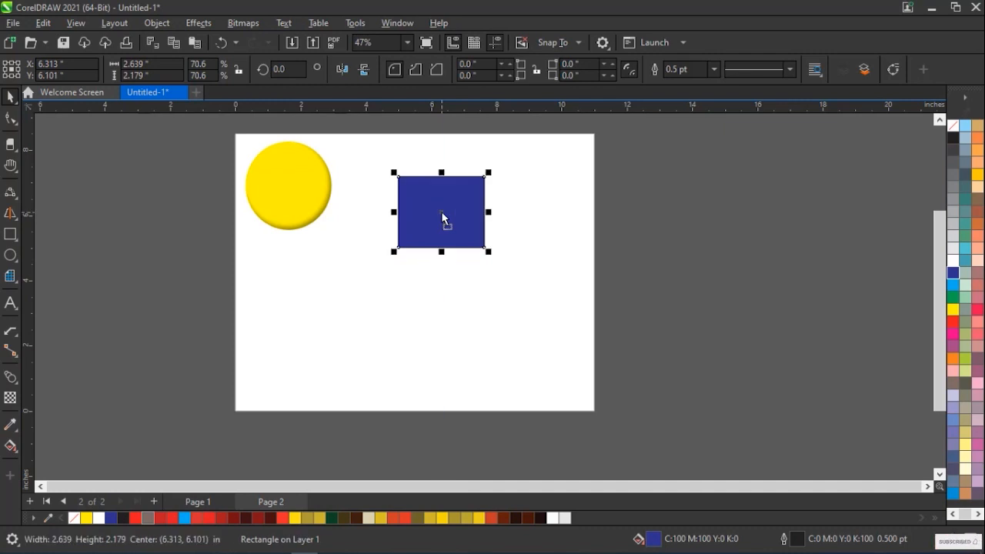
Step: Duplicate the blue rectangle overlapping its lower-right corner and fill the copy with red
left_click_drag(443, 220, 456, 273)
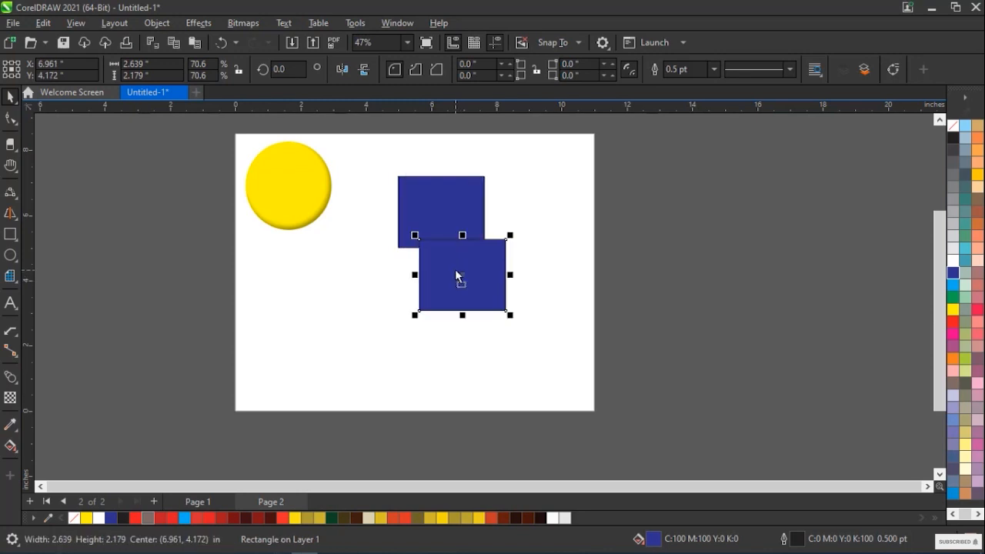
left_click(953, 323)
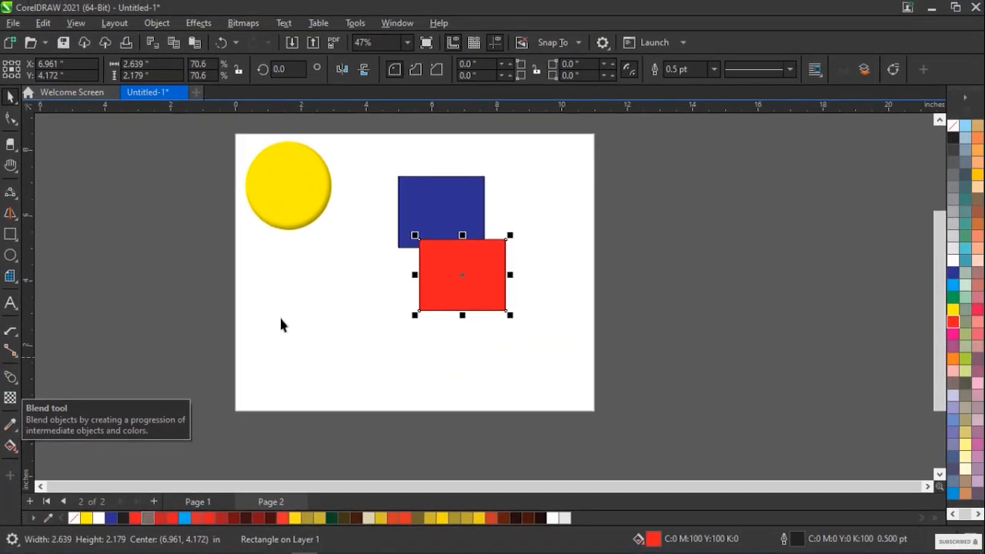
Step: Blend the blue rectangle into the red one with the Blend tool
left_click(10, 376)
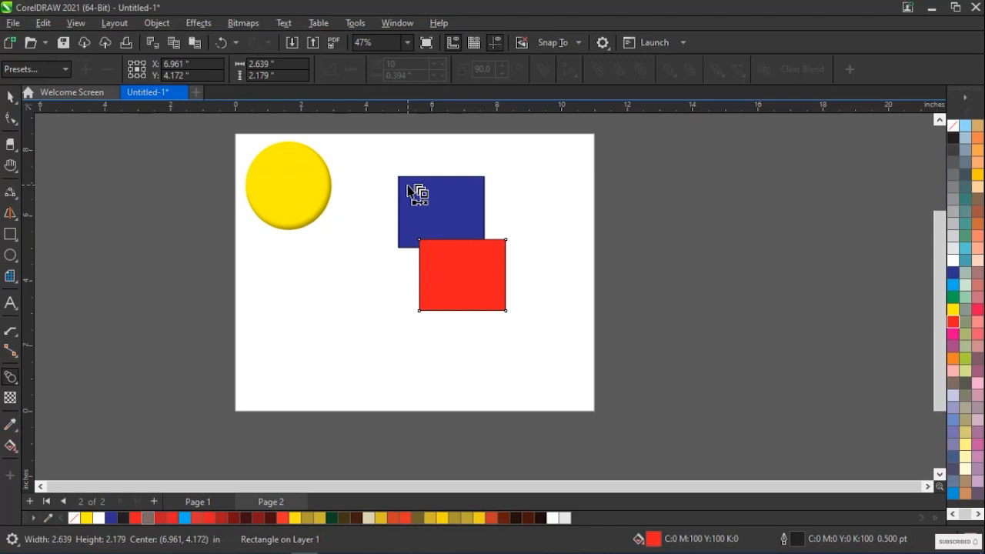
left_click_drag(408, 189, 456, 266)
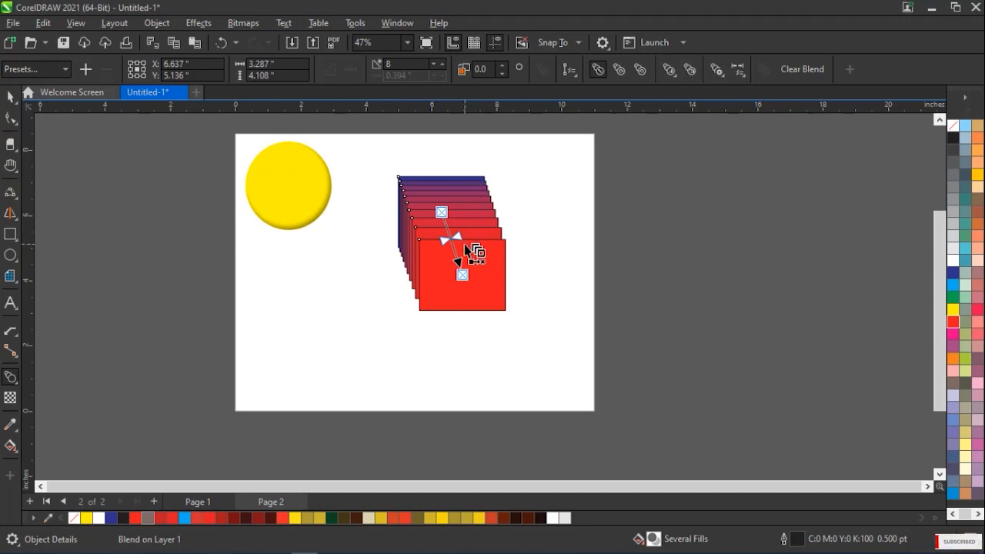
Step: Try the Straight 8 Step, Straight 10 Step, Straight 20 Decel and Rotation 90 Degree blend presets on the rectangle blend
left_click(69, 69)
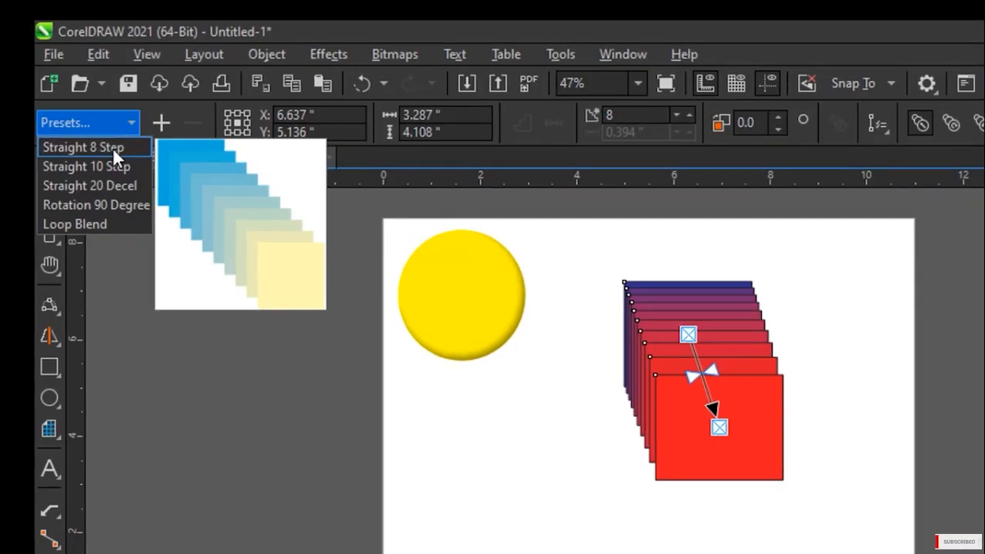
left_click(112, 147)
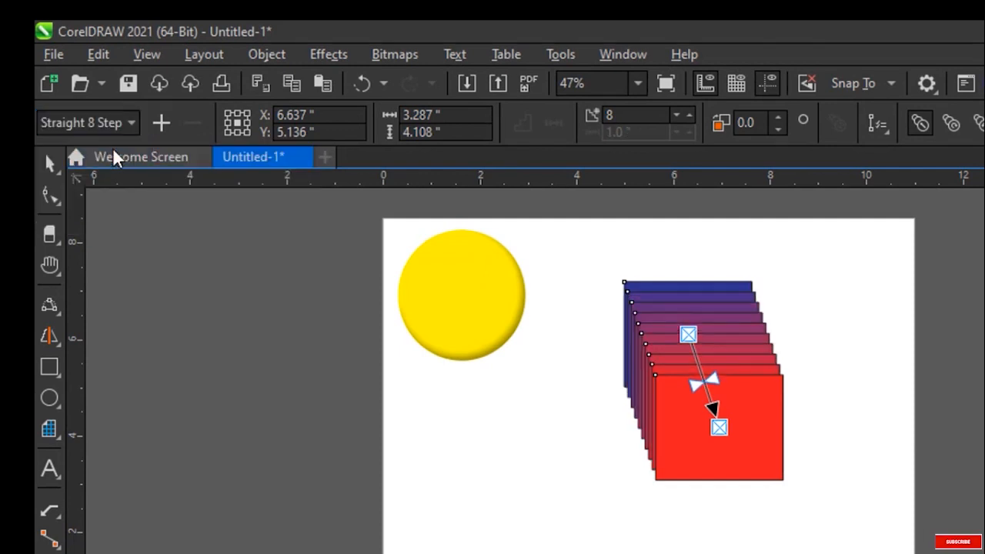
left_click(127, 120)
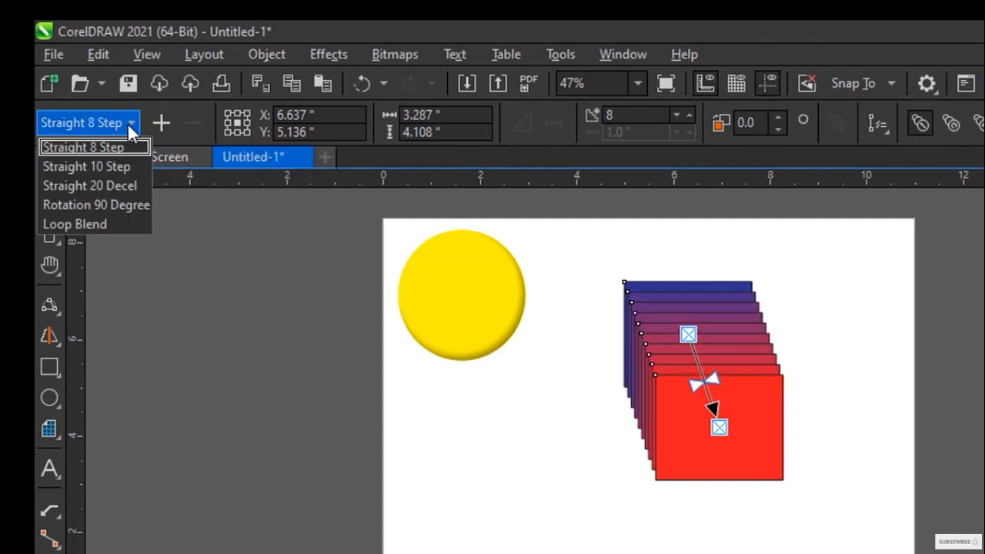
left_click(125, 166)
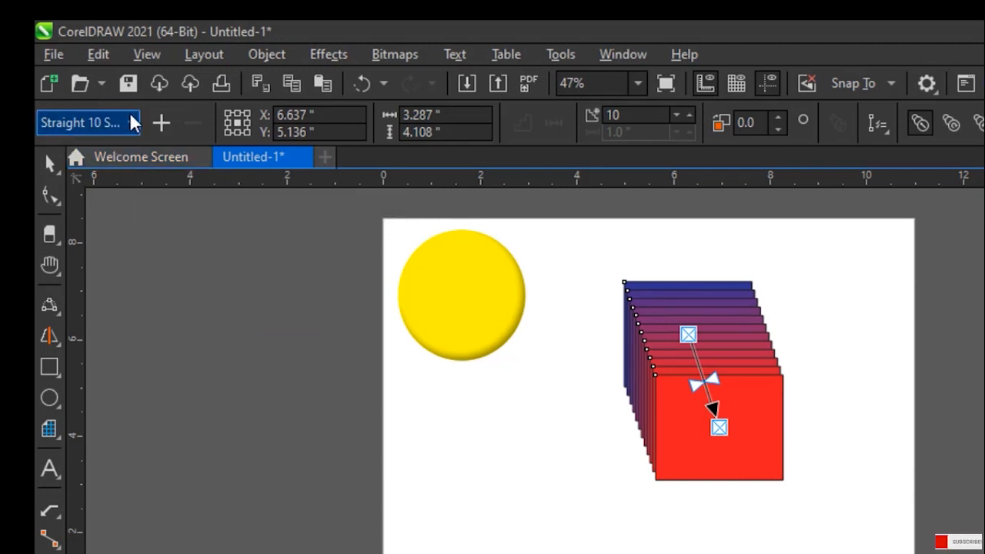
left_click(131, 122)
left_click(125, 185)
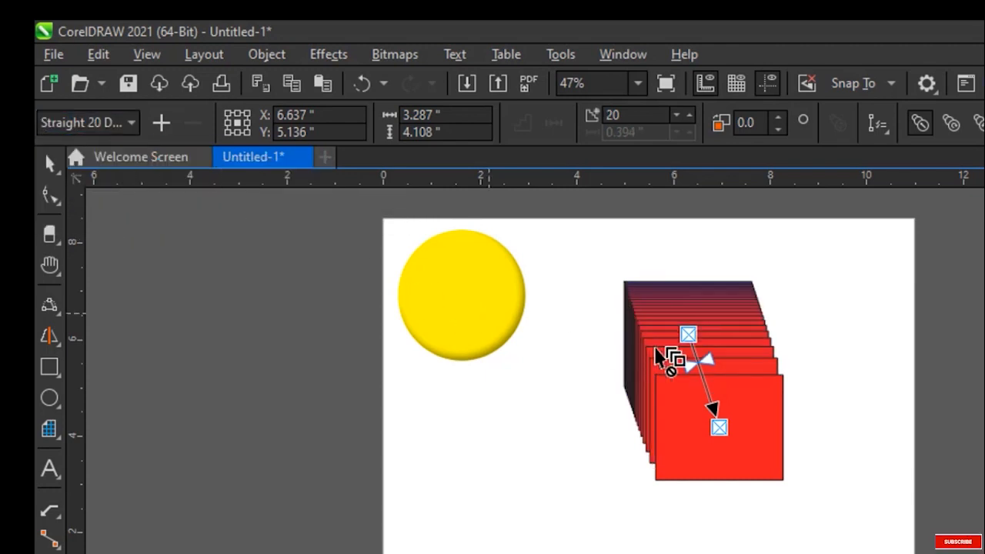
left_click(133, 122)
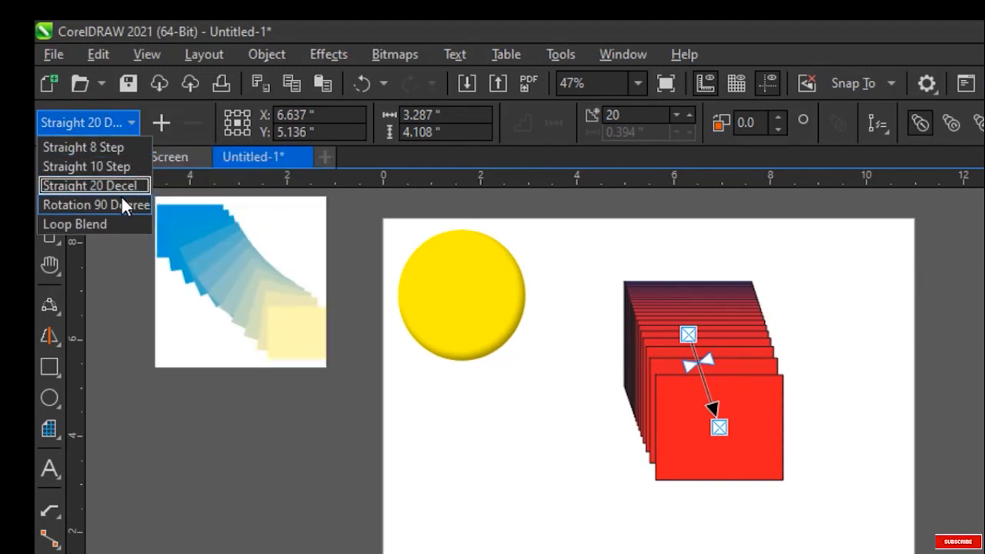
left_click(121, 201)
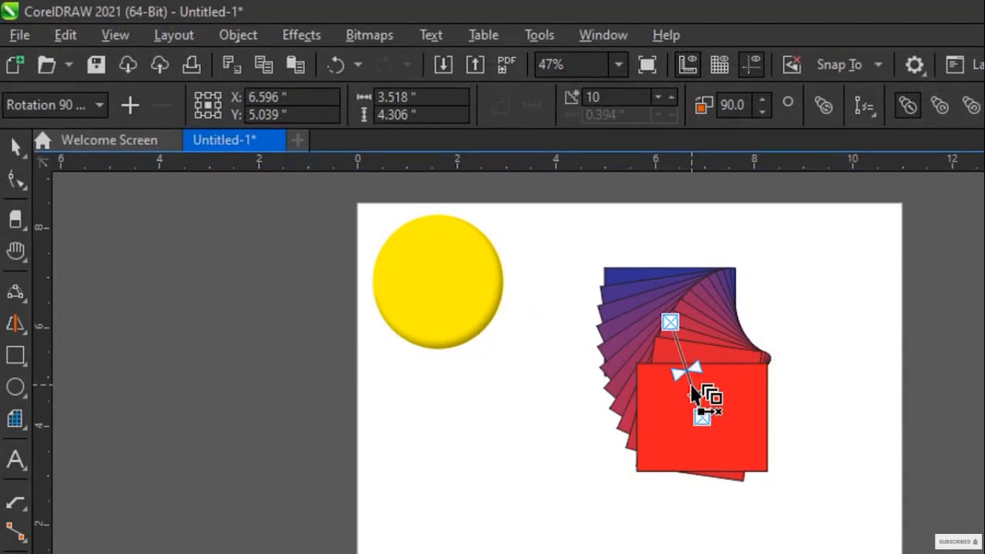
Step: Apply the Loop Blend preset to the rectangle blend
left_click(92, 105)
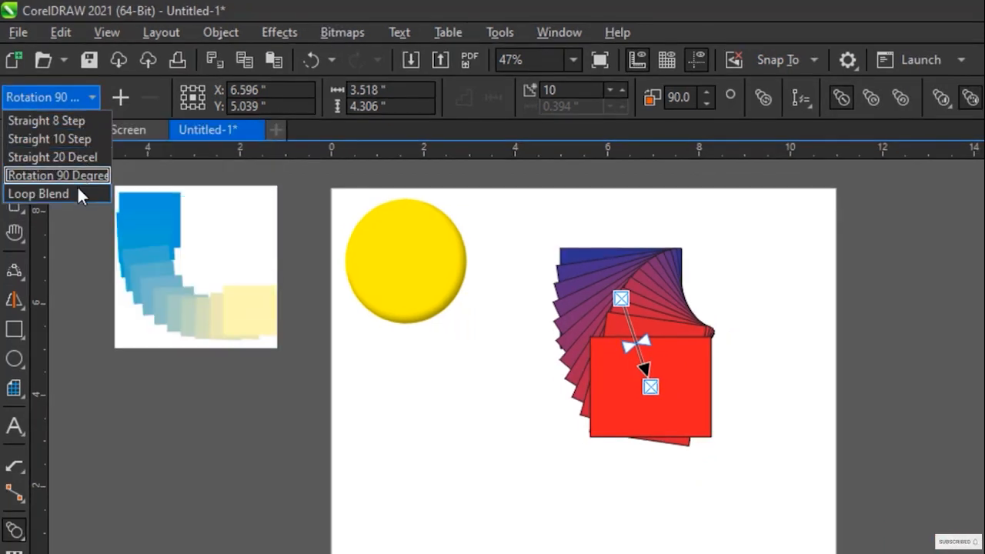
left_click(77, 193)
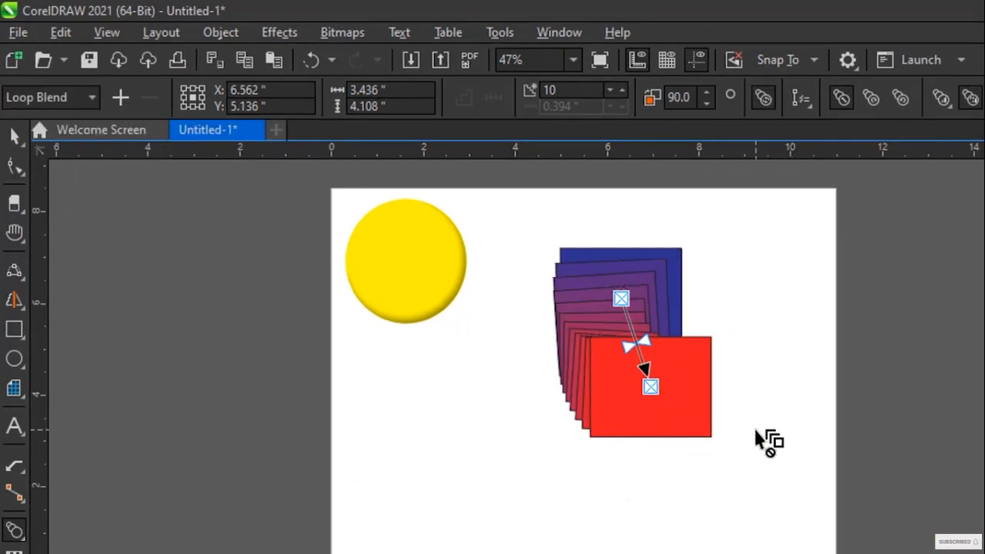
Step: Scale the rectangle blend down and move it to the page's upper edge beside the yellow circle
left_click(19, 137)
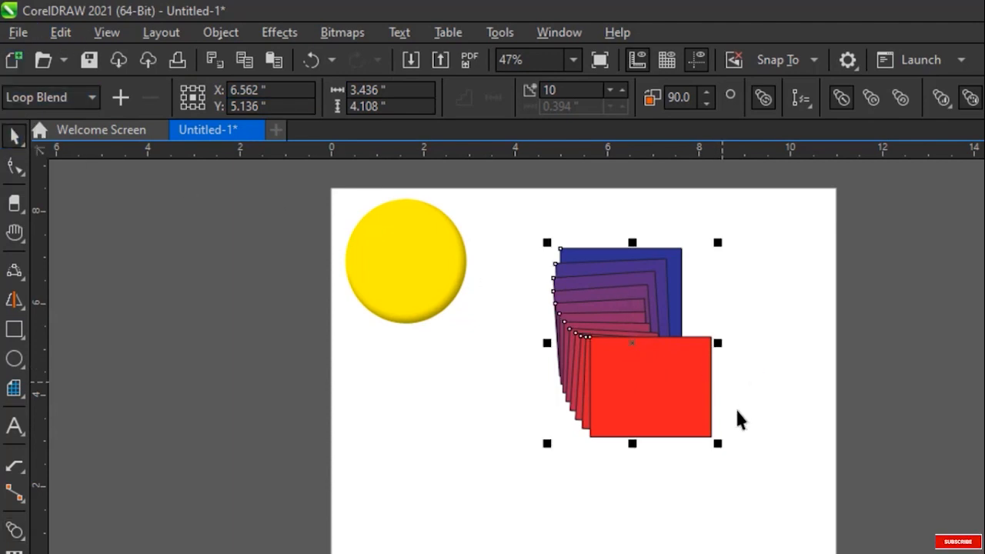
left_click_drag(718, 444, 778, 515)
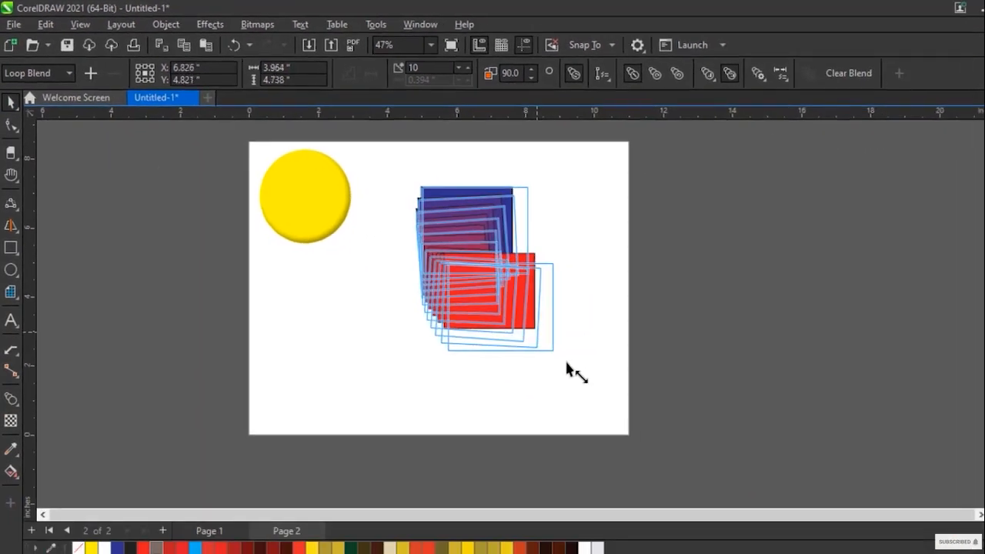
left_click_drag(553, 368, 554, 368)
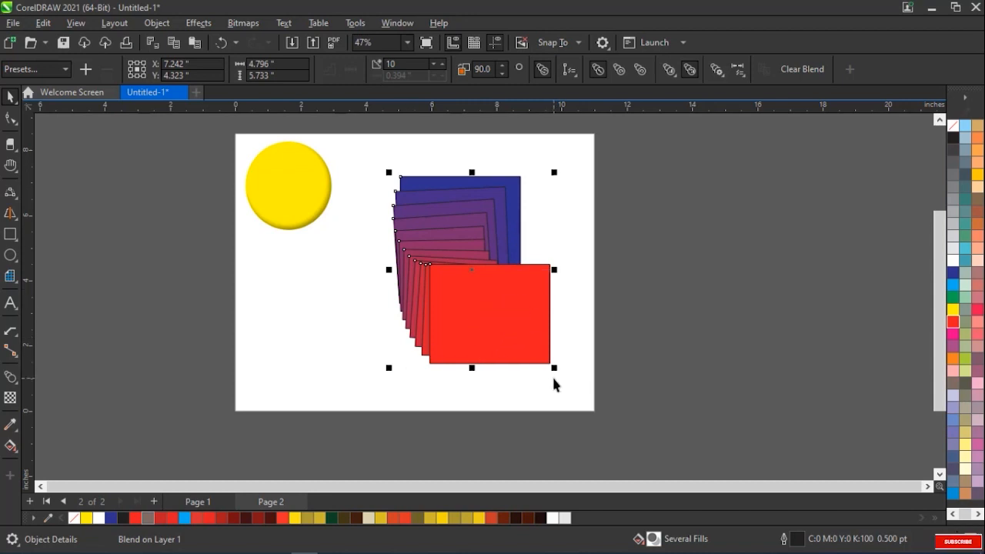
left_click_drag(555, 371, 473, 271)
left_click_drag(426, 229, 386, 191)
Step: Draw a red ellipse about 1.78 × 1.91 in on the right side of the page and a yellow one about 2.1 × 1.91 in below it
left_click(10, 255)
left_click_drag(486, 202, 547, 267)
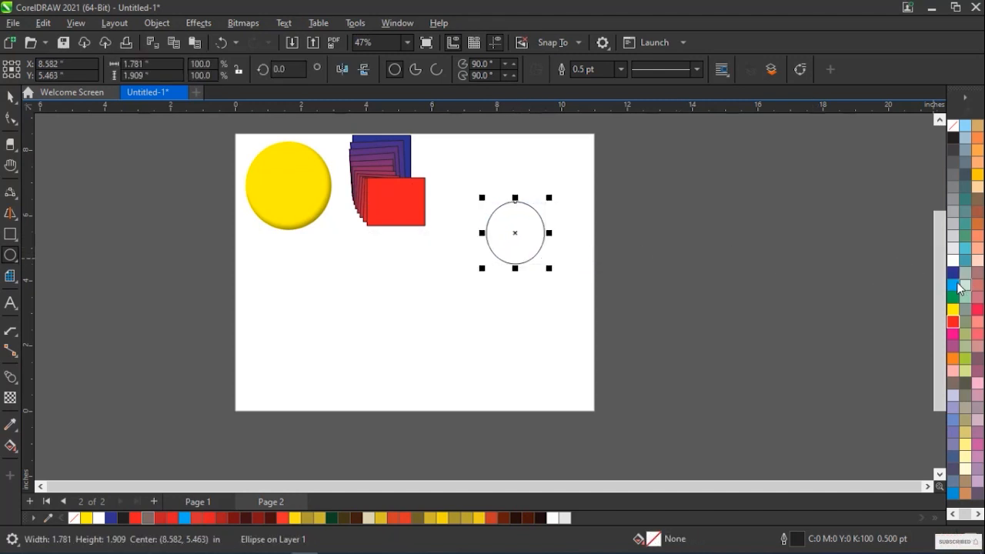
left_click(953, 322)
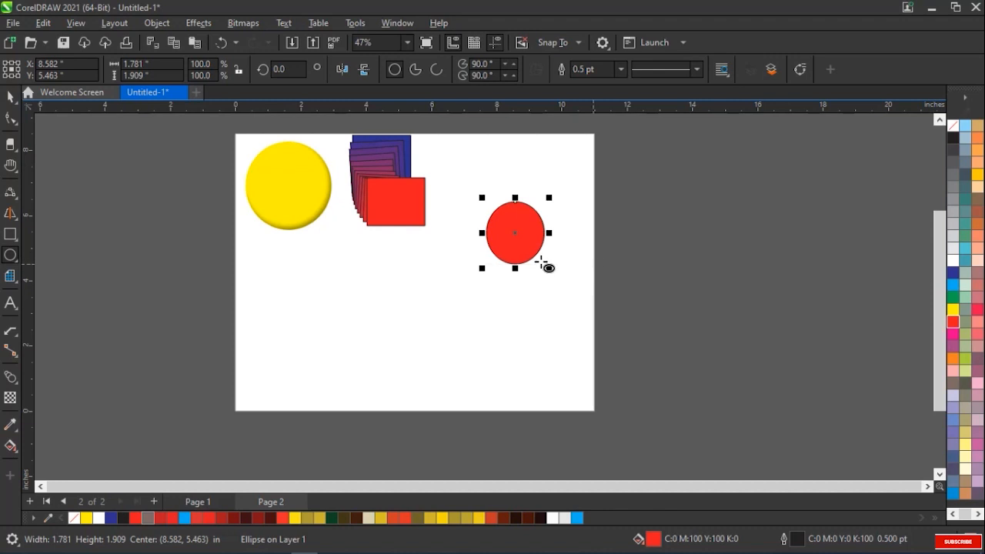
left_click_drag(444, 291, 514, 354)
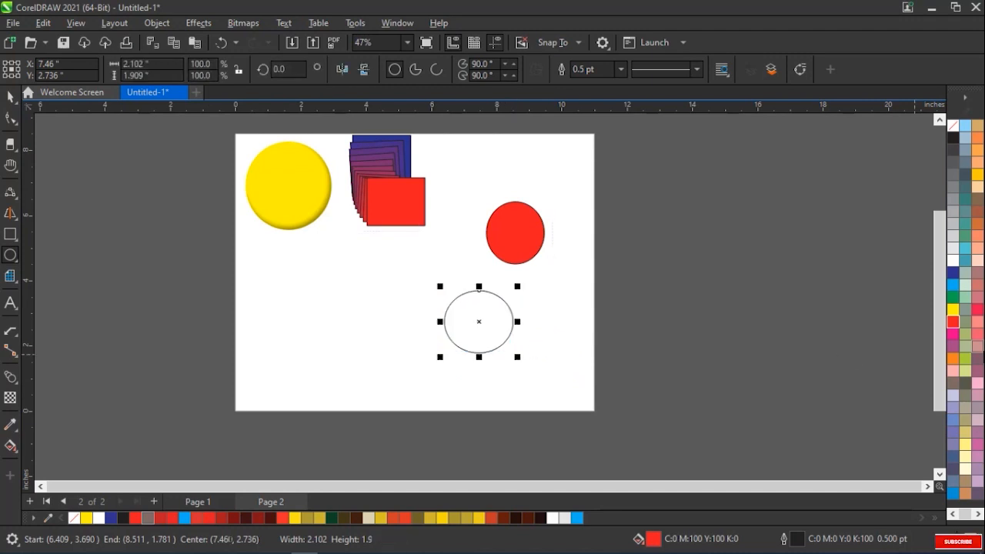
left_click(954, 312)
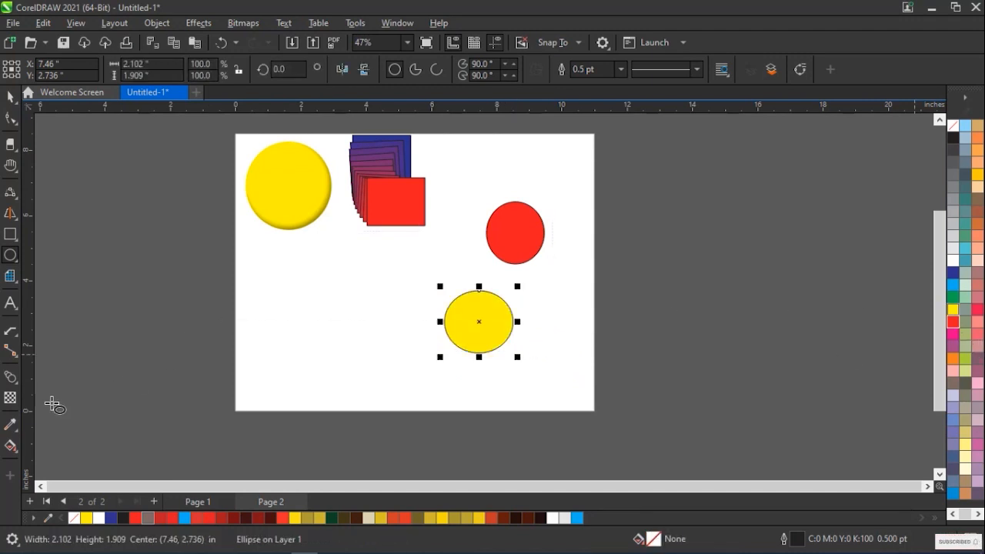
Step: Blend the red ellipse into the yellow one and pull the two end ellipses farther apart diagonally
left_click(10, 381)
left_click_drag(514, 231, 487, 316)
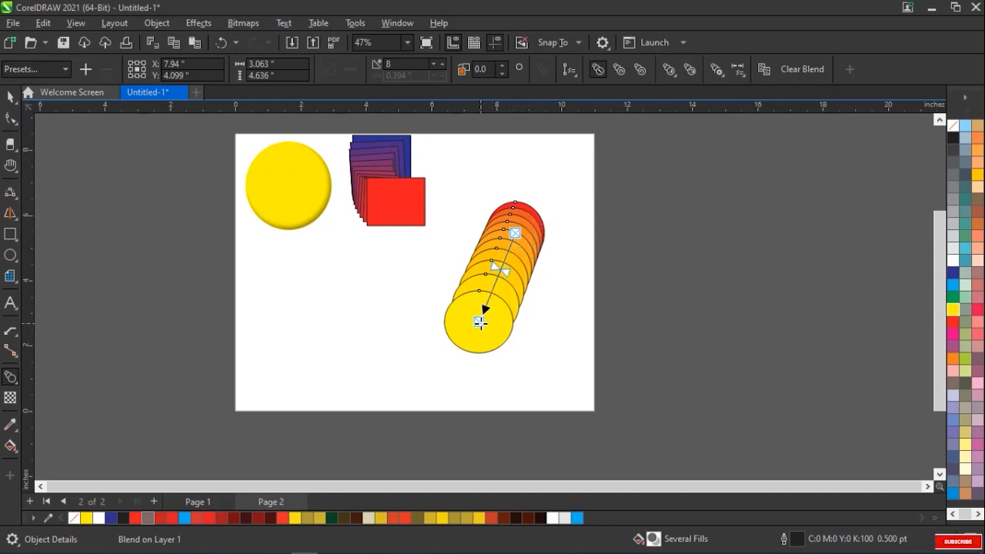
left_click_drag(480, 322, 401, 331)
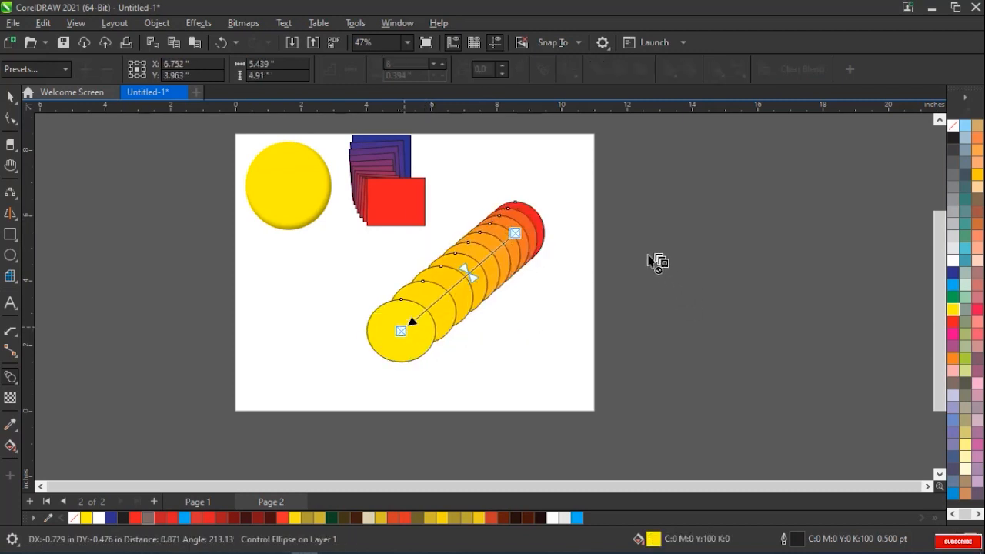
left_click_drag(515, 232, 540, 216)
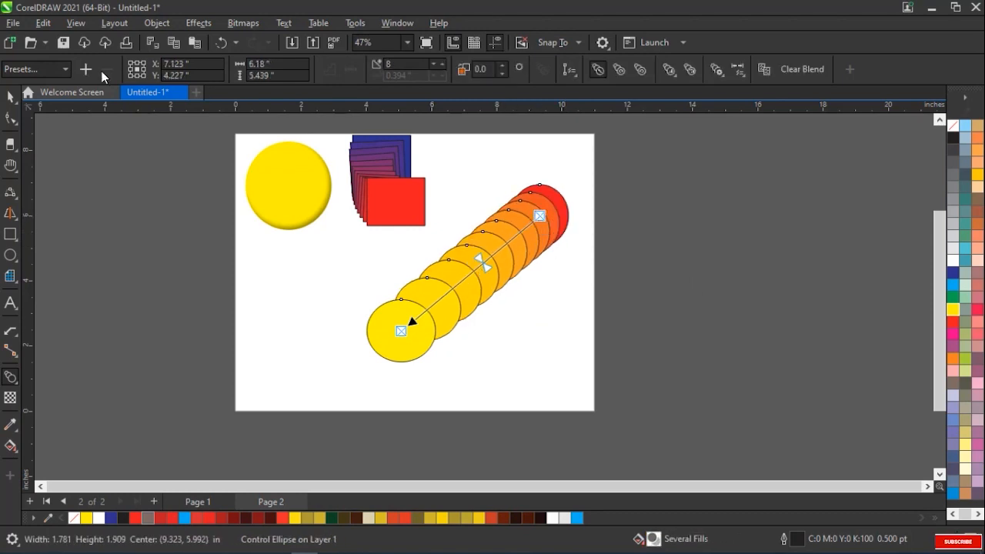
Step: Try the Straight 8 Step and Straight 10 Step presets on the ellipse blend
left_click(68, 72)
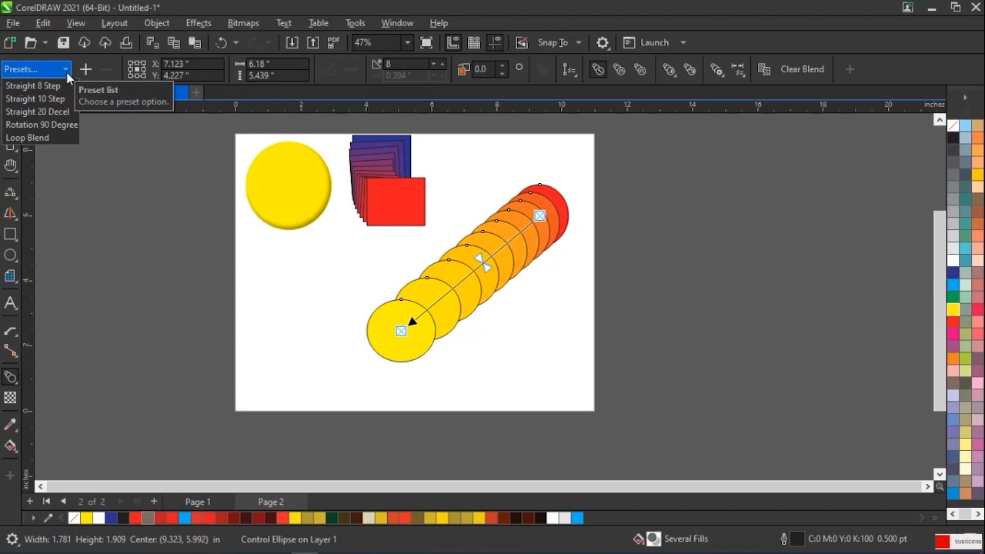
left_click(63, 84)
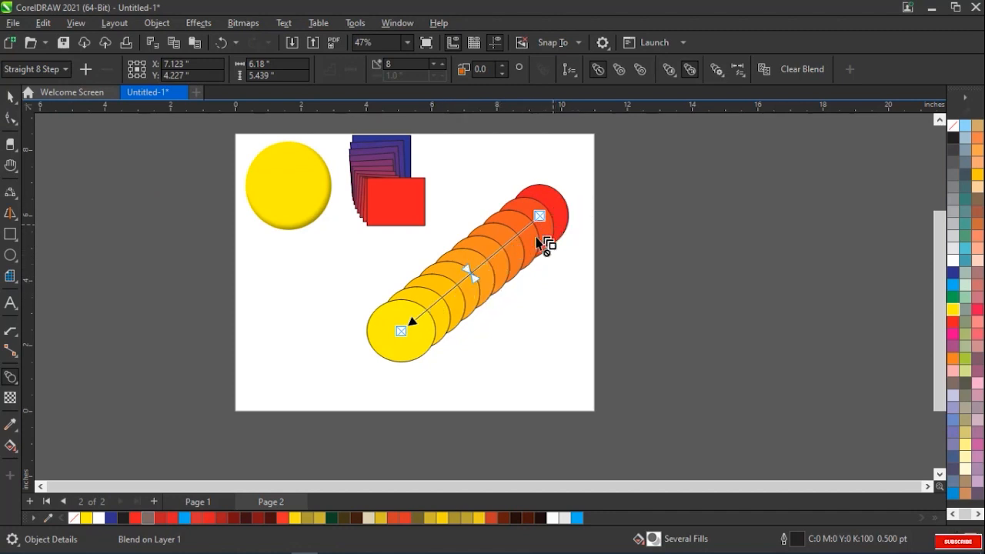
left_click(66, 69)
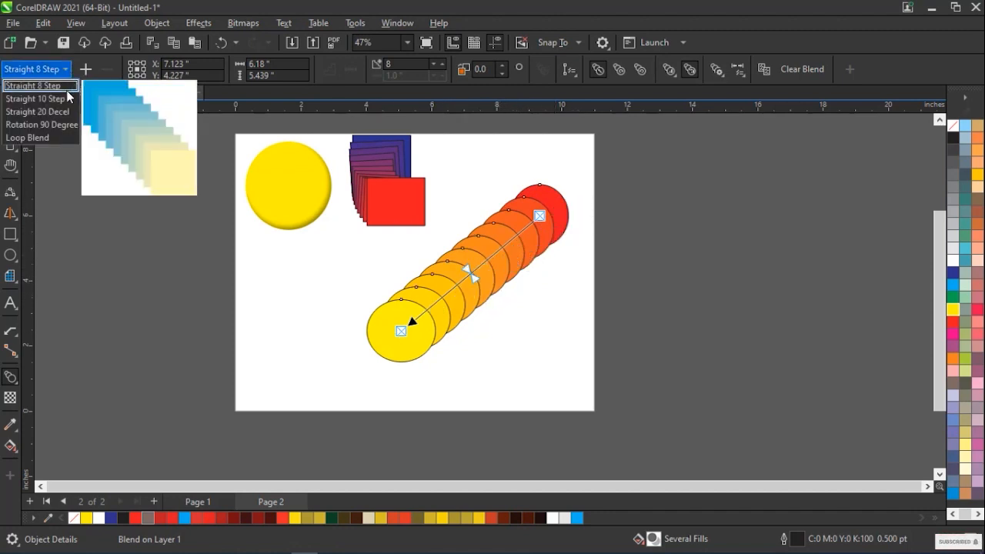
left_click(66, 99)
Step: Apply the Straight 20 Decel preset to the ellipse blend
left_click(65, 69)
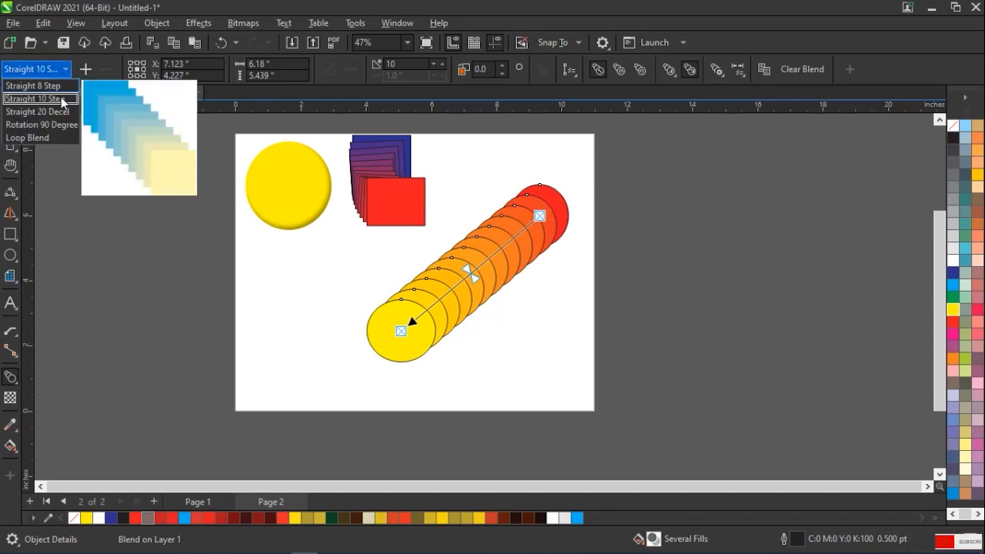
left_click(55, 112)
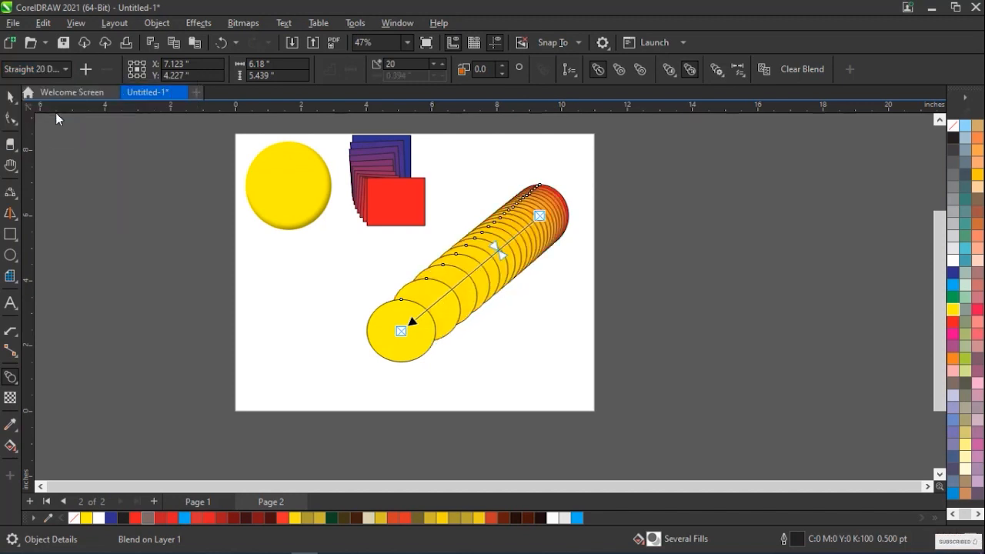
Step: Try the Rotation 90 Degree preset on the ellipse blend and apply the Loop Blend preset
left_click(66, 70)
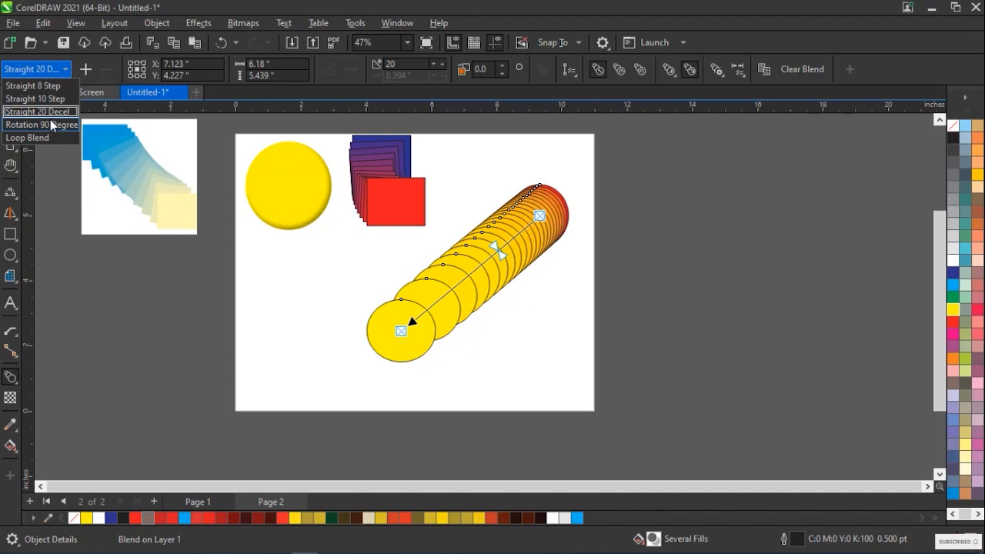
left_click(50, 122)
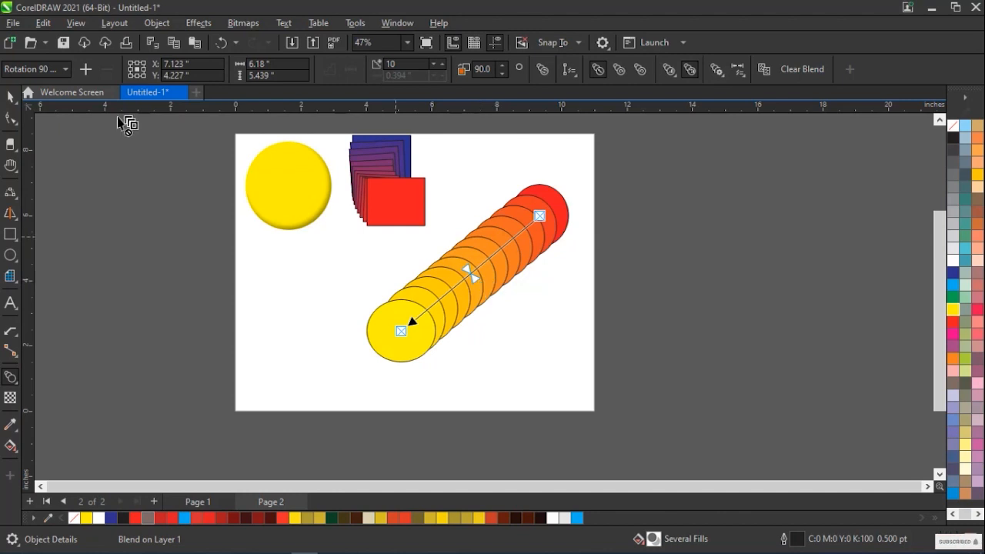
left_click(66, 69)
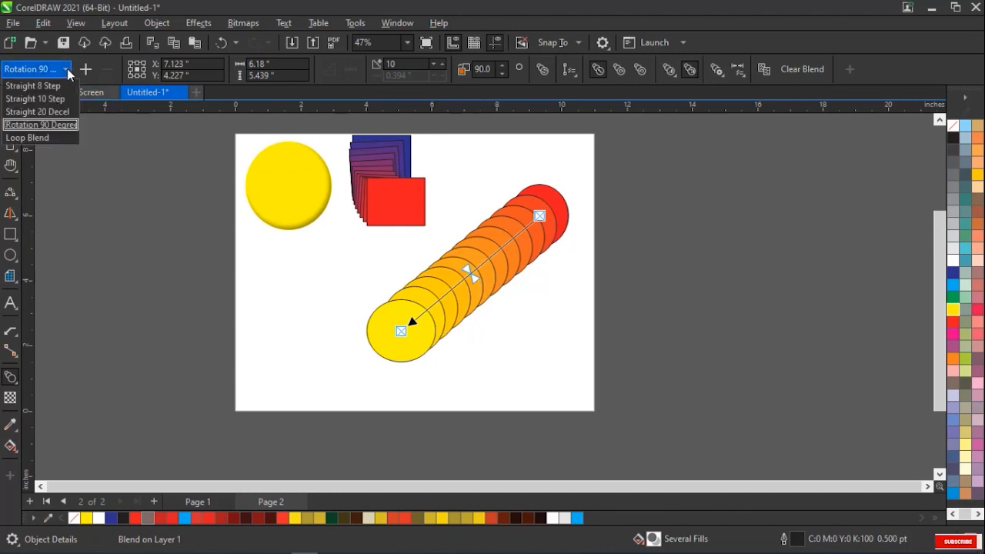
left_click(48, 134)
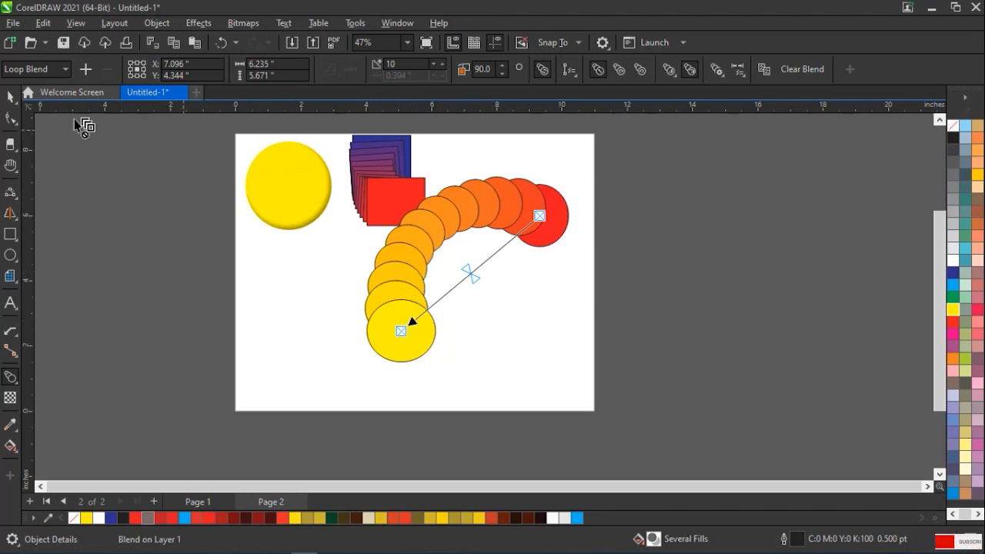
Step: Select the red and yellow end ellipses individually and the whole blend to inspect which parts can be picked
left_click(9, 99)
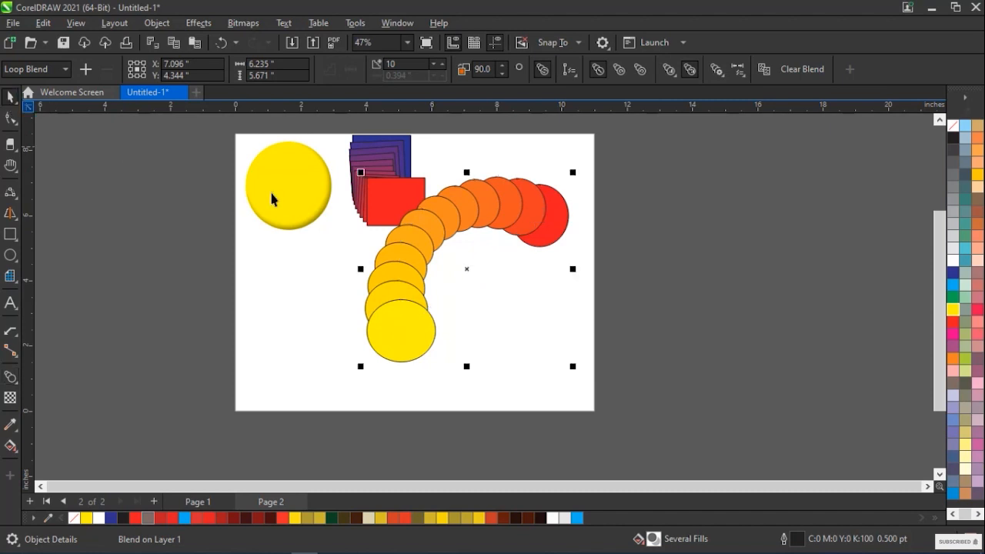
left_click(556, 231)
left_click(273, 268)
left_click(555, 231)
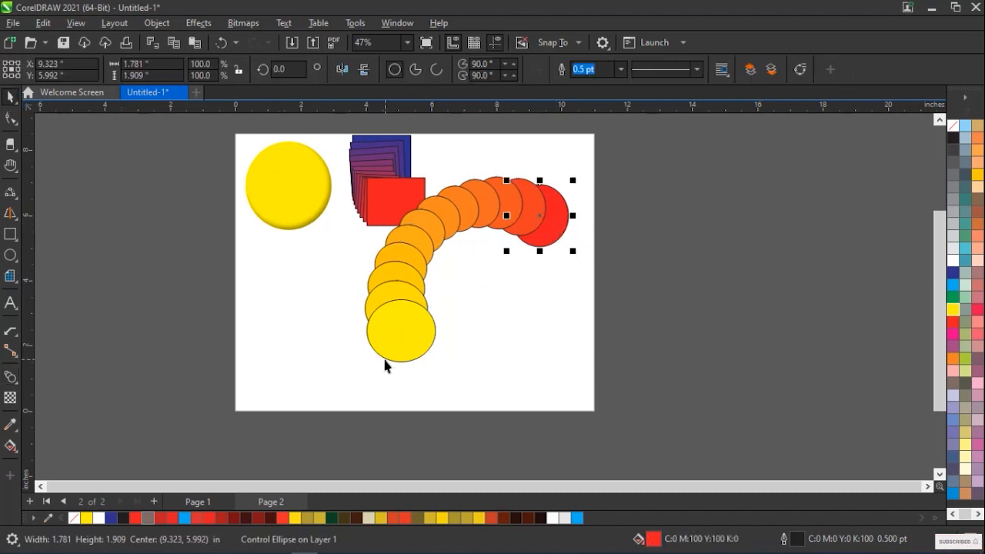
left_click(405, 342)
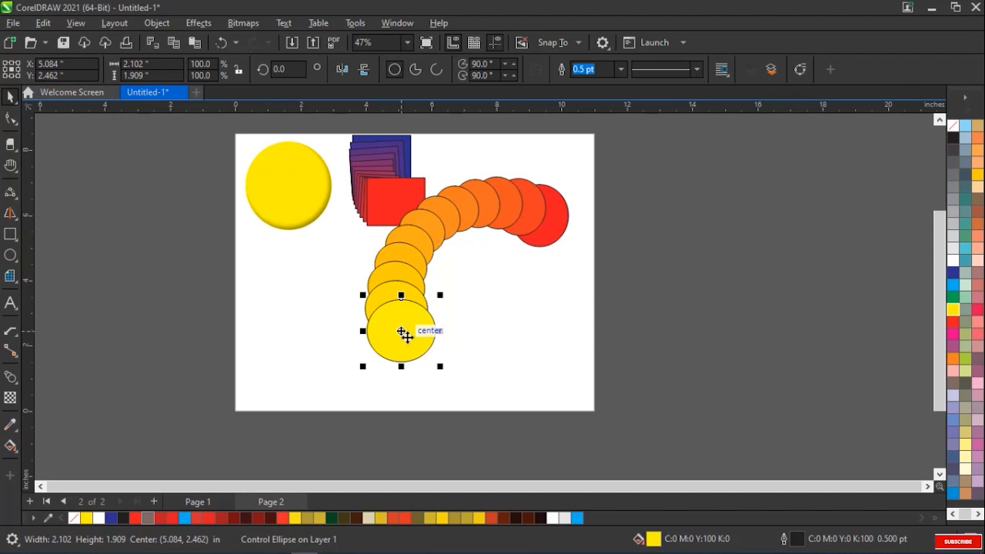
left_click(562, 231)
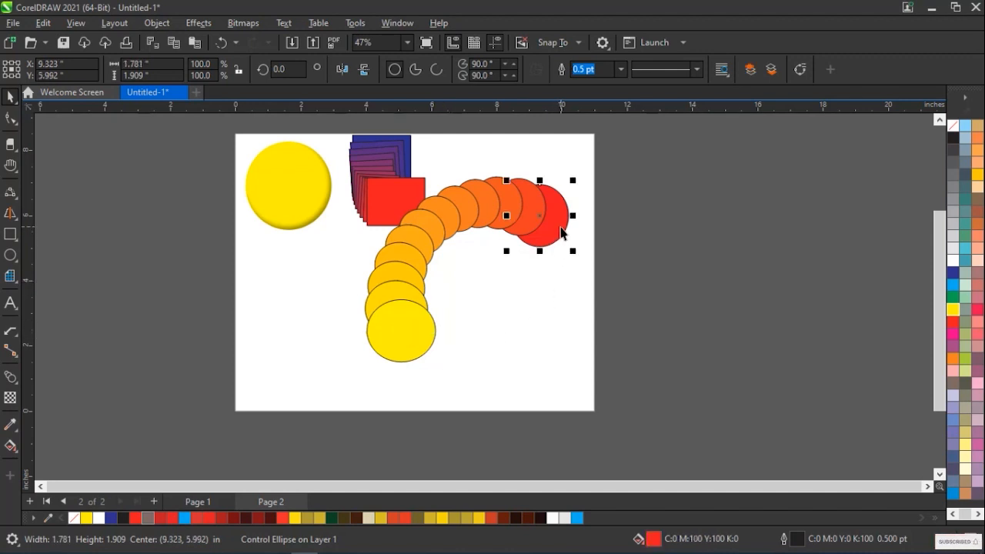
left_click(483, 221)
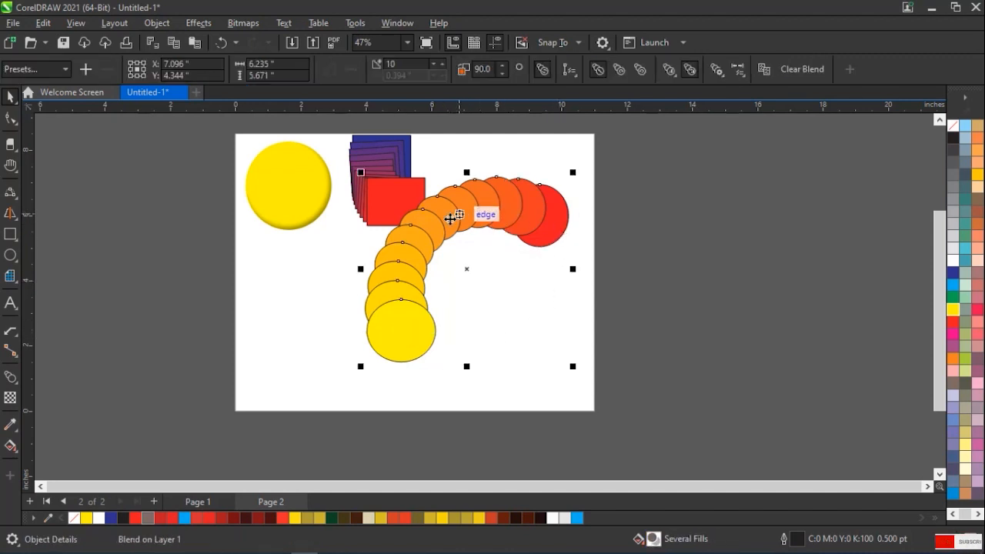
left_click(305, 251)
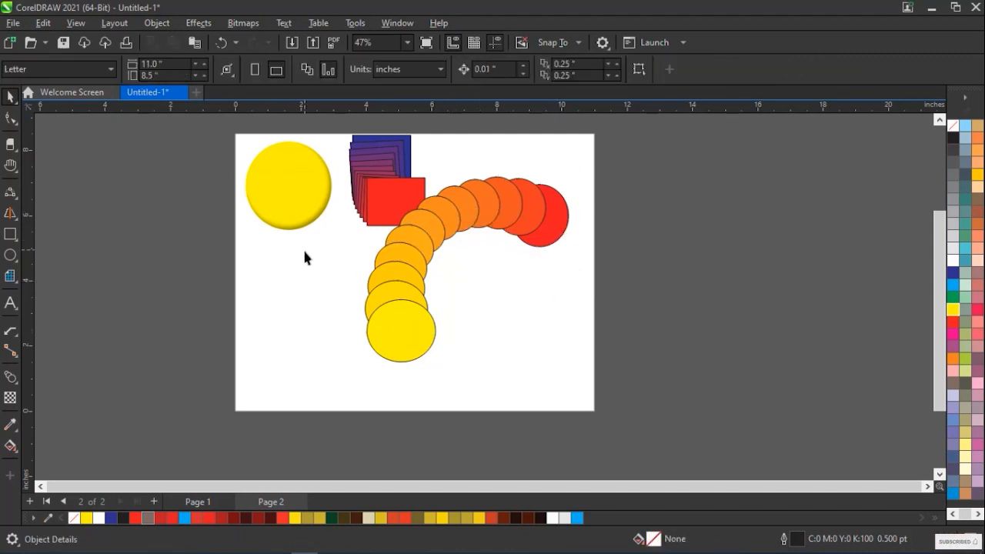
Step: Remove the outlines from the red and the yellow end ellipses of the blend
left_click(557, 236)
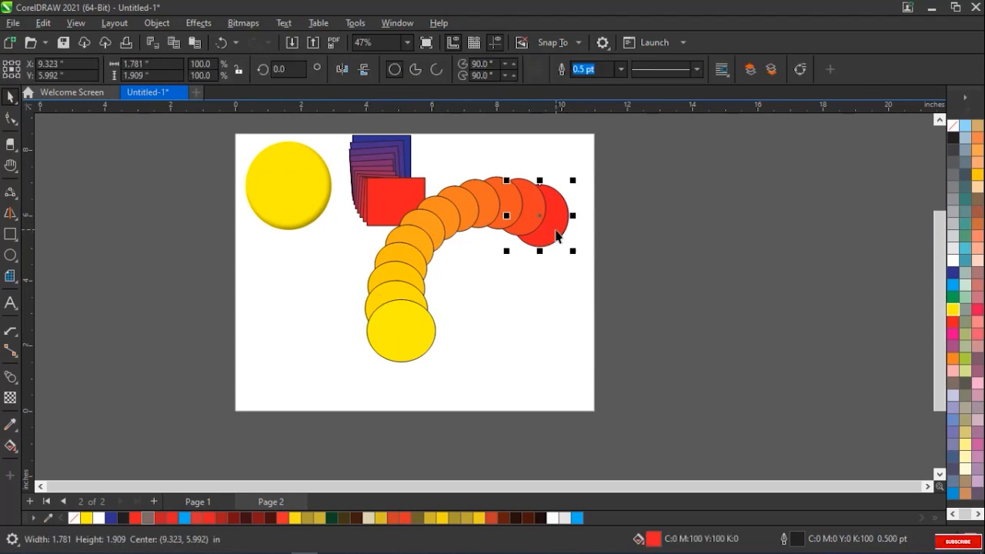
right_click(954, 127)
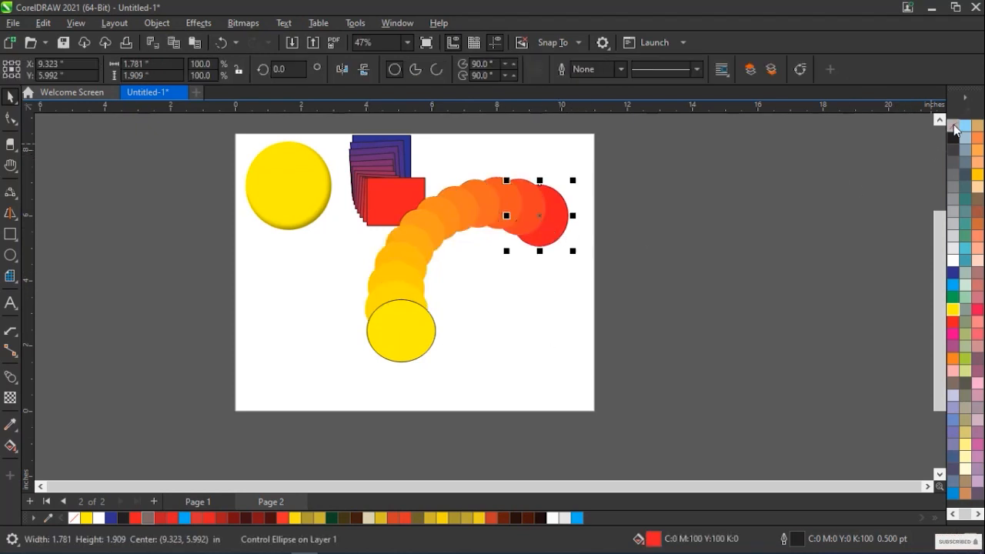
left_click(396, 349)
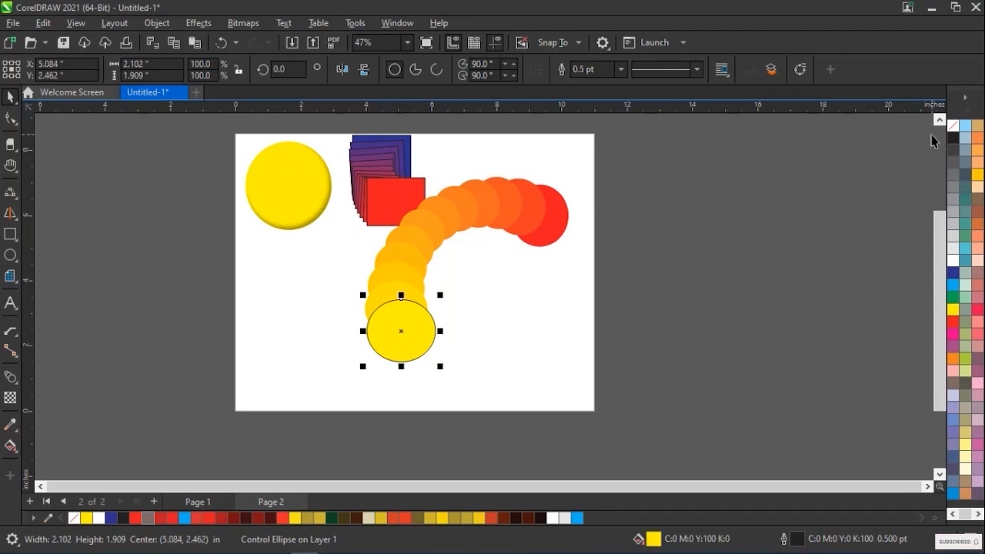
right_click(954, 125)
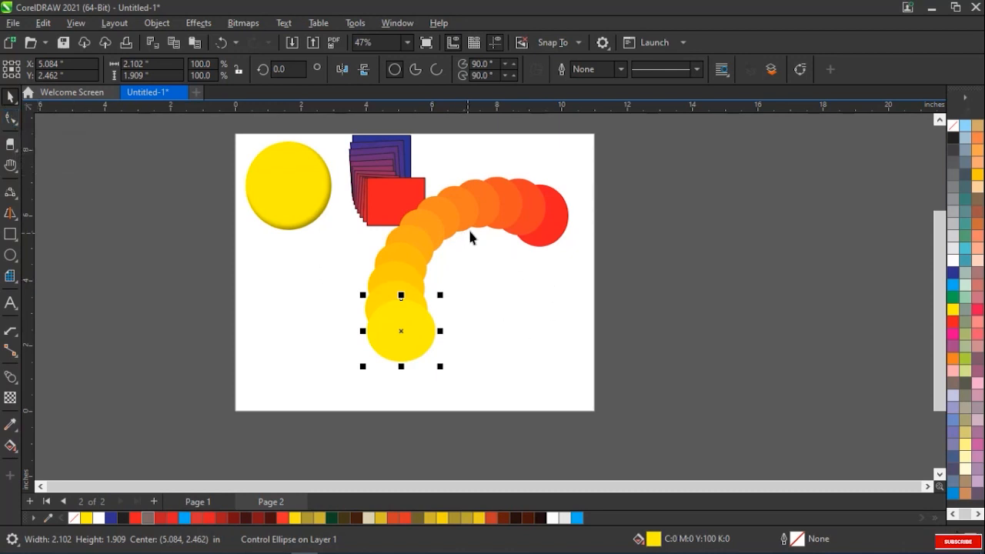
Step: Select the ellipse blend with the Blend tool and set its number of steps to 14
left_click(11, 377)
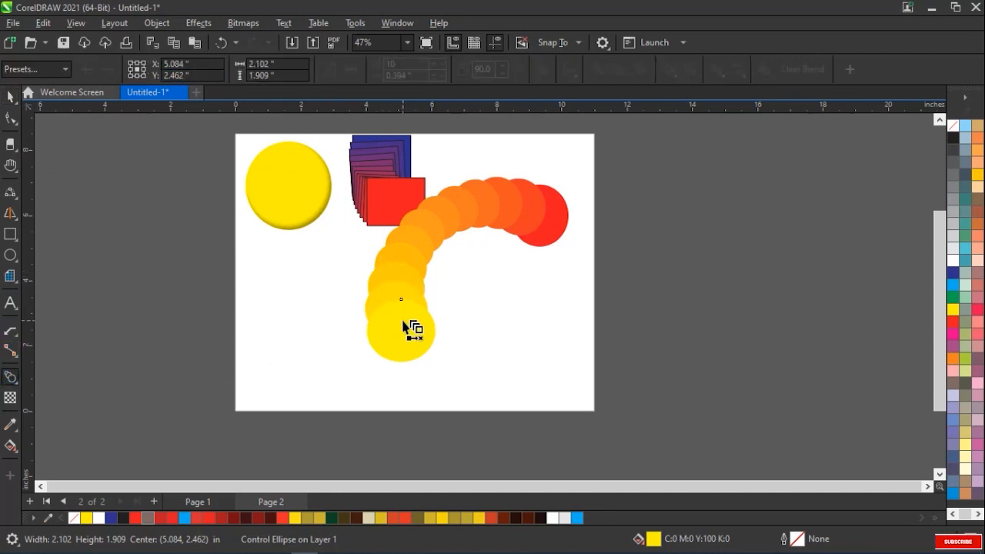
left_click(422, 277)
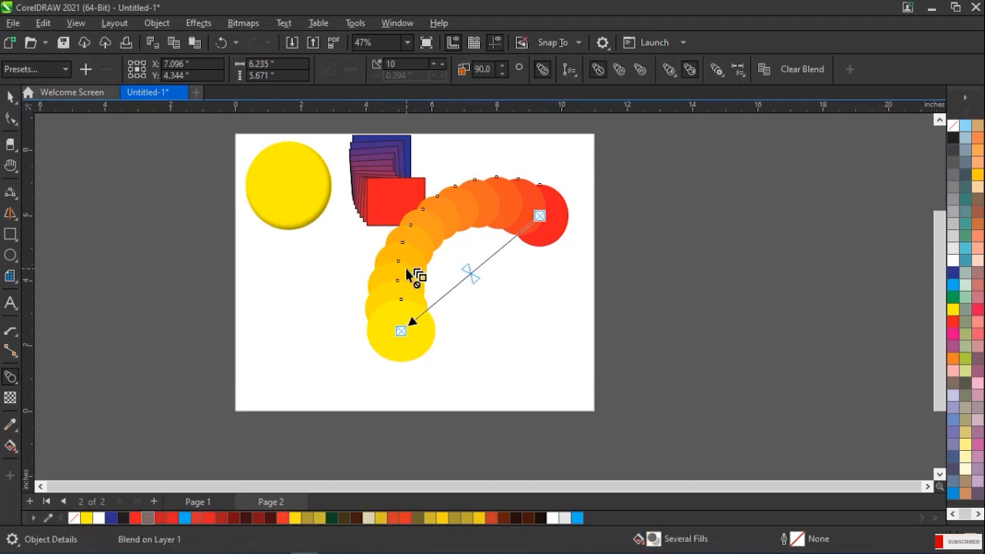
left_click(436, 64)
left_click(435, 63)
left_click(436, 64)
left_click(436, 64)
left_click(436, 64)
left_click(442, 63)
left_click(443, 63)
left_click(443, 63)
left_click(442, 63)
left_click(442, 64)
left_click(442, 63)
left_click(443, 63)
left_click(442, 63)
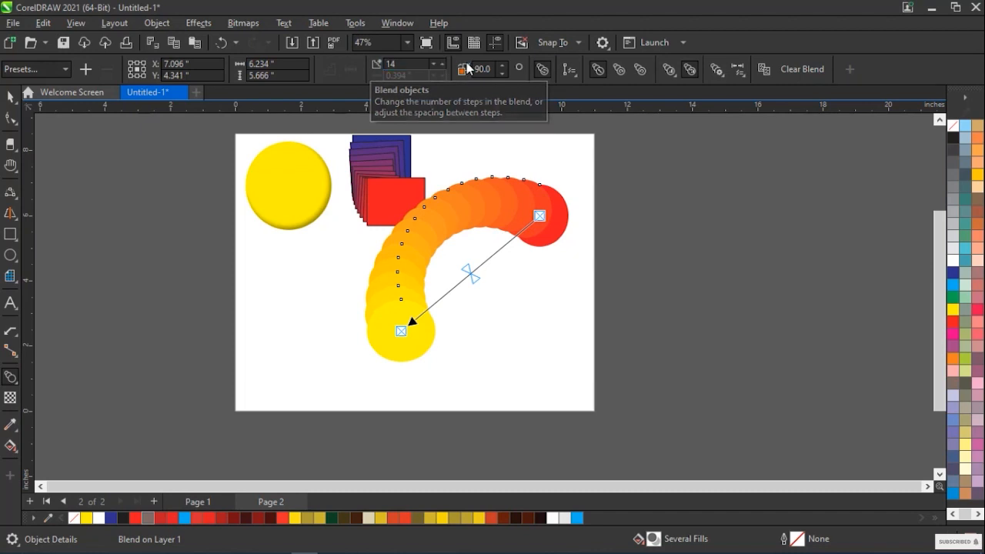
Step: Lower the blend direction angle to -35° so the ellipse blend curves to the opposite side
left_click(502, 74)
left_click(502, 74)
left_click(502, 74)
left_click(501, 74)
left_click(502, 74)
left_click(502, 74)
left_click(502, 74)
left_click(502, 74)
left_click(502, 74)
left_click(501, 73)
left_click(502, 73)
left_click(502, 74)
left_click(501, 74)
left_click(502, 74)
left_click(502, 74)
left_click(502, 74)
left_click(502, 74)
left_click(502, 74)
left_click(502, 74)
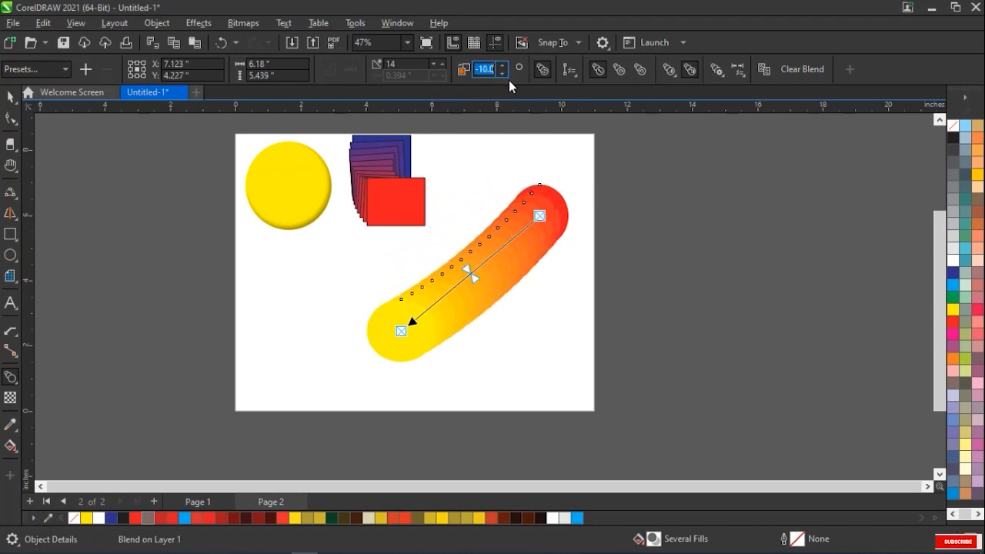
left_click(503, 74)
left_click(502, 74)
left_click(503, 74)
left_click(502, 73)
left_click(502, 73)
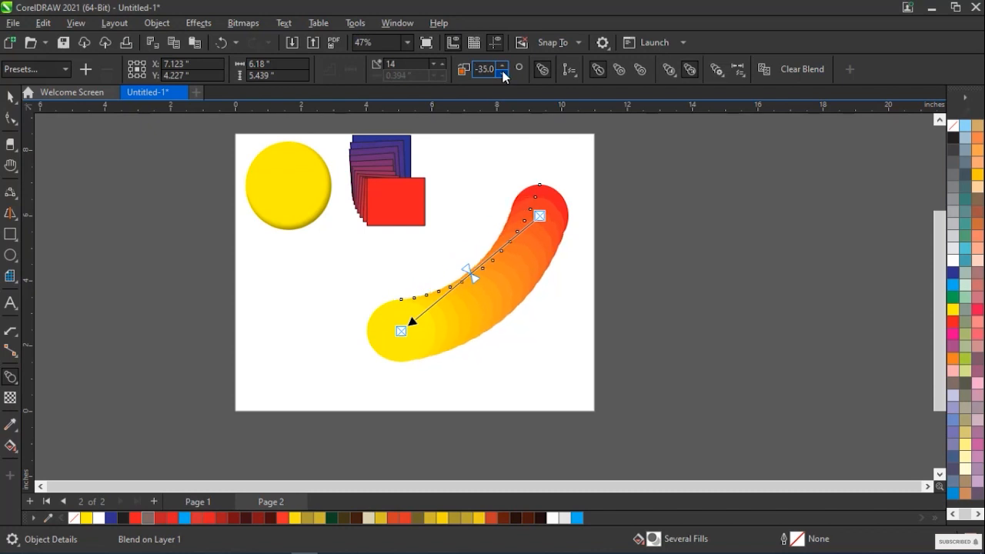
left_click(502, 73)
Step: Set the blend direction angle of the ellipse blend to 35°
left_click(502, 66)
left_click(502, 67)
left_click(502, 66)
left_click(502, 66)
left_click(502, 66)
left_click(501, 66)
left_click(502, 66)
left_click(502, 66)
left_click(502, 66)
left_click(501, 66)
left_click(502, 67)
left_click(501, 66)
left_click(502, 66)
left_click(502, 66)
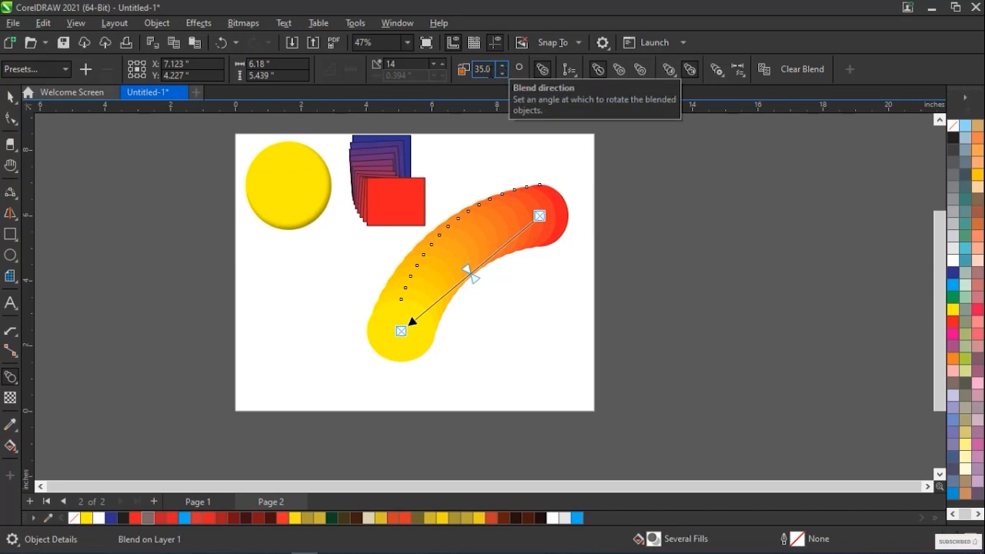
Step: Toggle the loop effect off and on, and switch the blend's colour progression from clockwise to counterclockwise
left_click(543, 71)
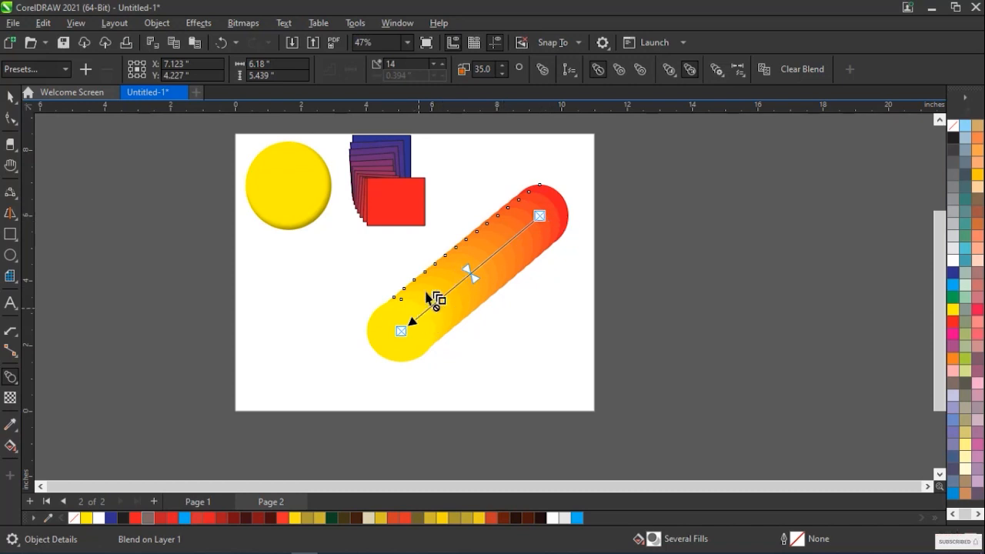
left_click(543, 71)
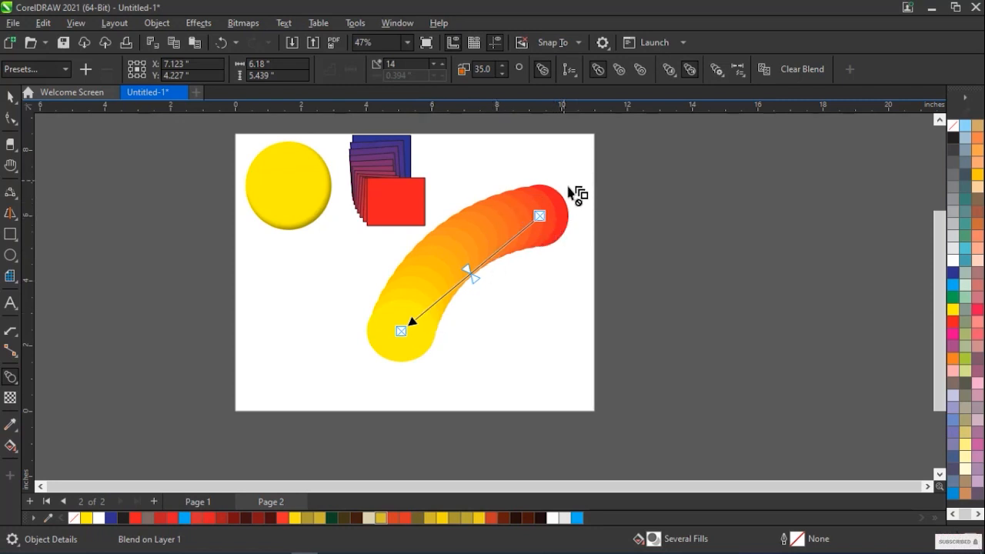
left_click(619, 70)
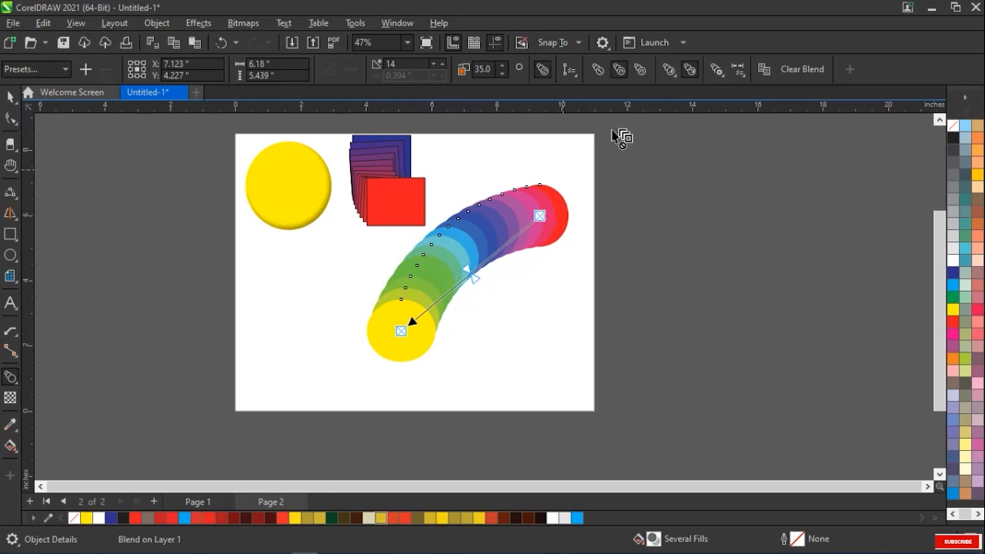
left_click(641, 70)
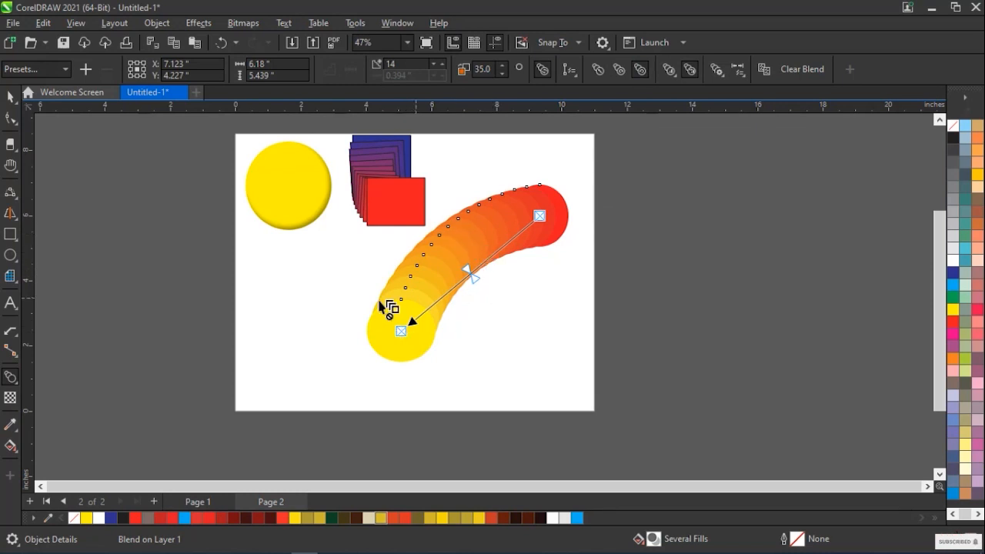
Step: Look through the additional blend options and the start and end options, showing the start object of the ellipse blend
left_click(717, 73)
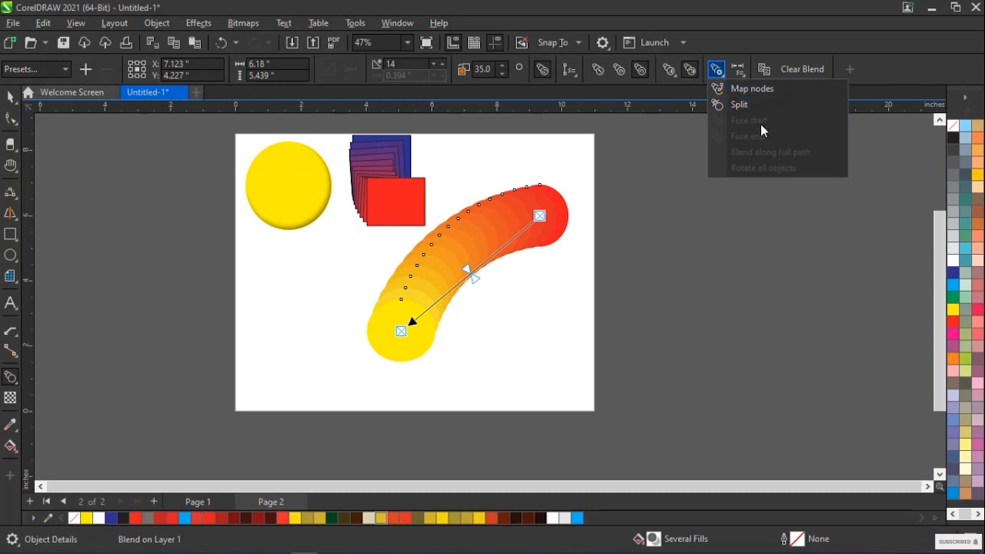
left_click(564, 224)
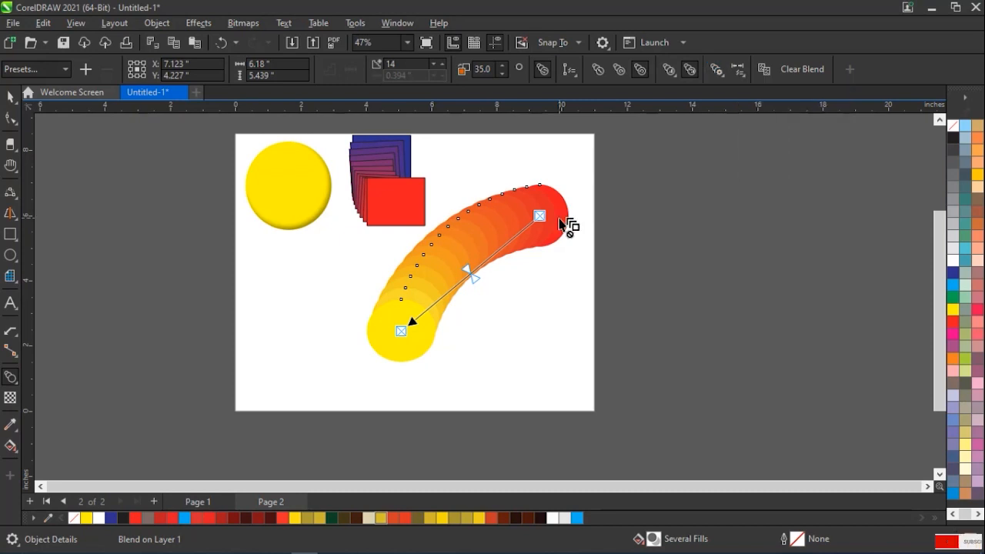
left_click(743, 77)
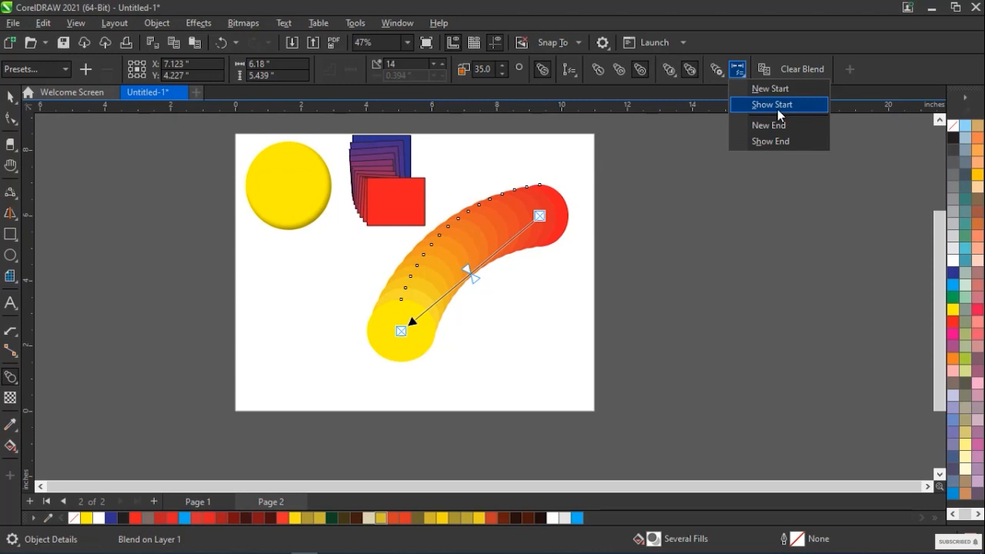
left_click(778, 109)
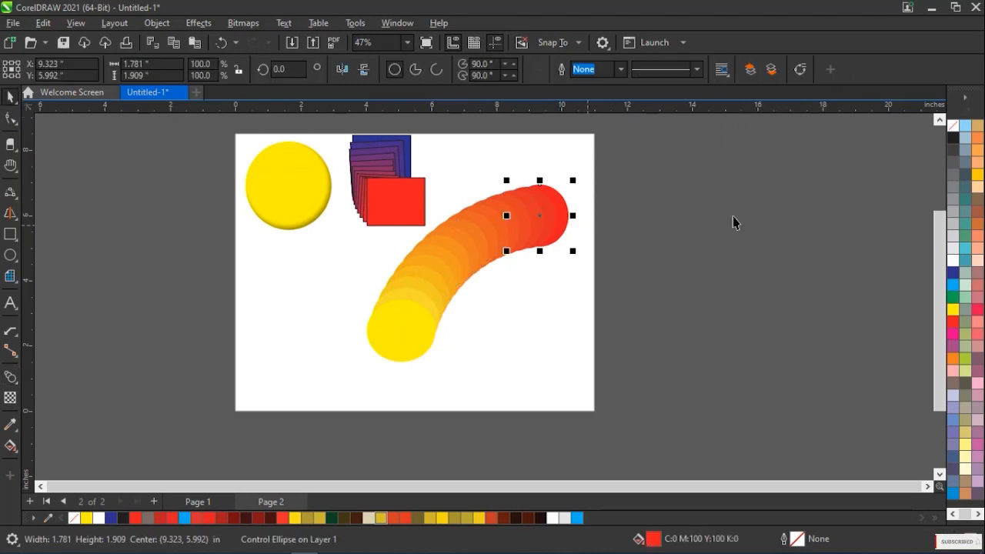
left_click(11, 377)
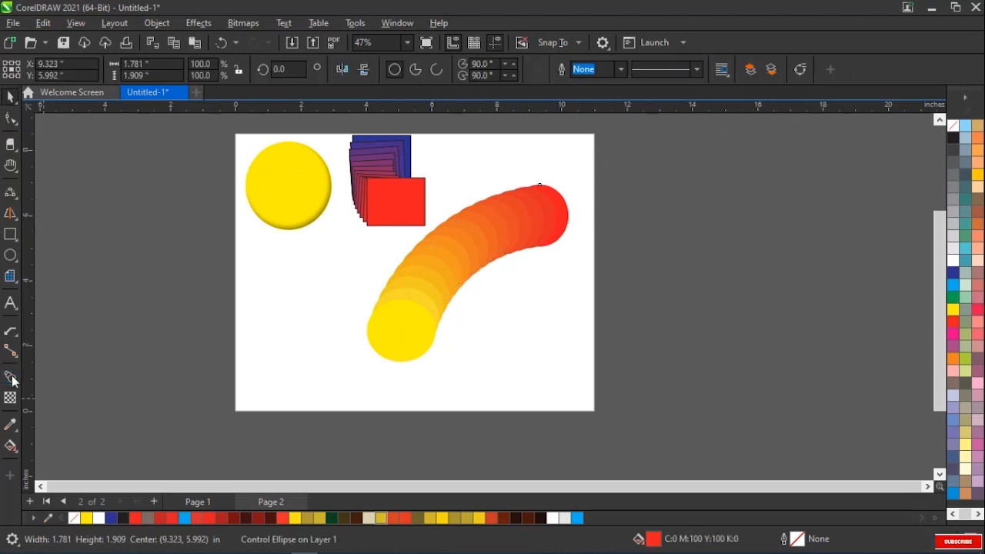
left_click(531, 220)
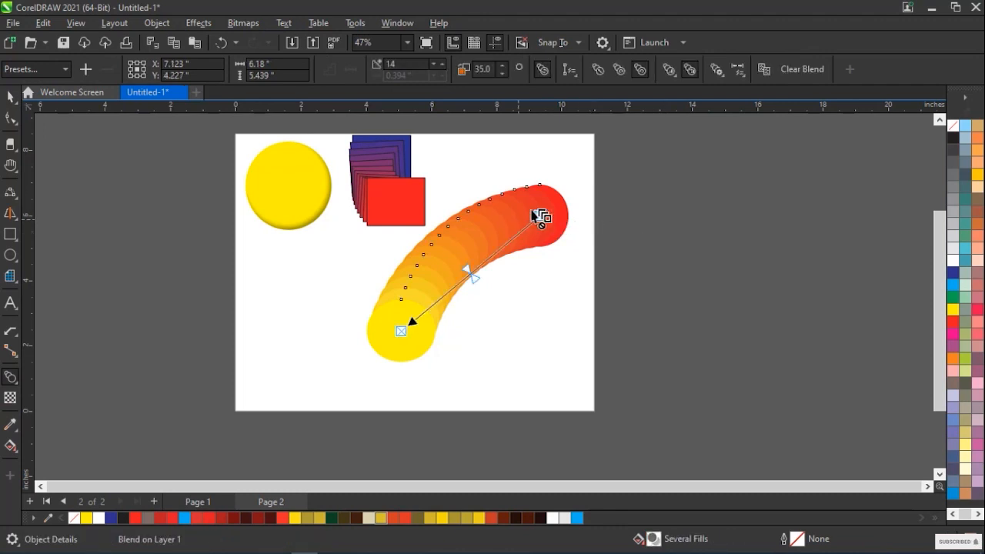
left_click(737, 69)
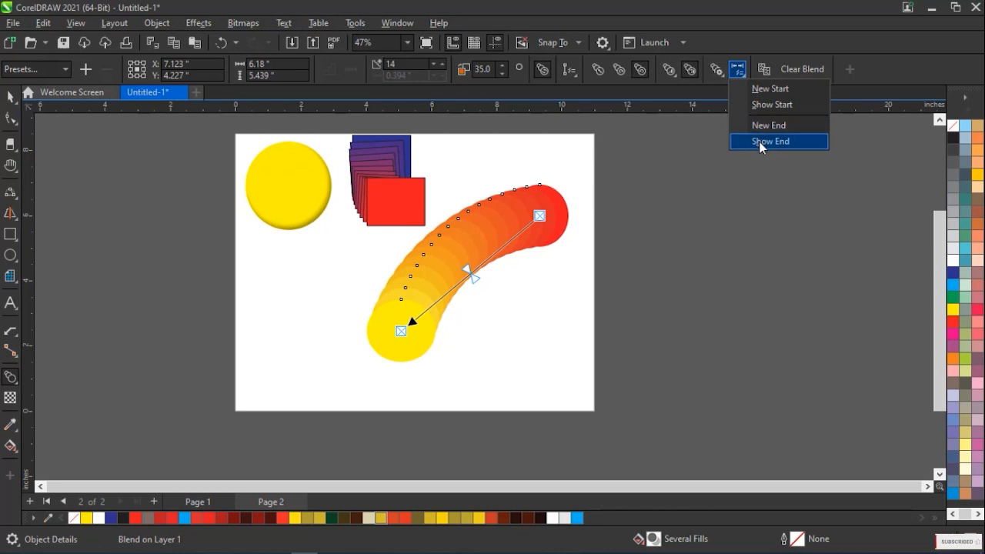
left_click(709, 115)
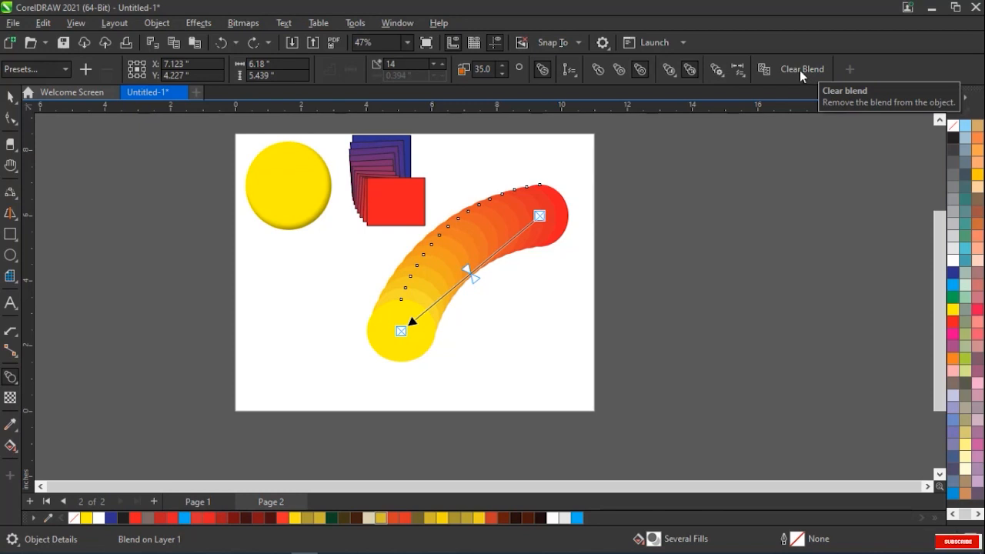
Step: Clear the blend between the red and yellow ellipses and undo the clearing
left_click(801, 69)
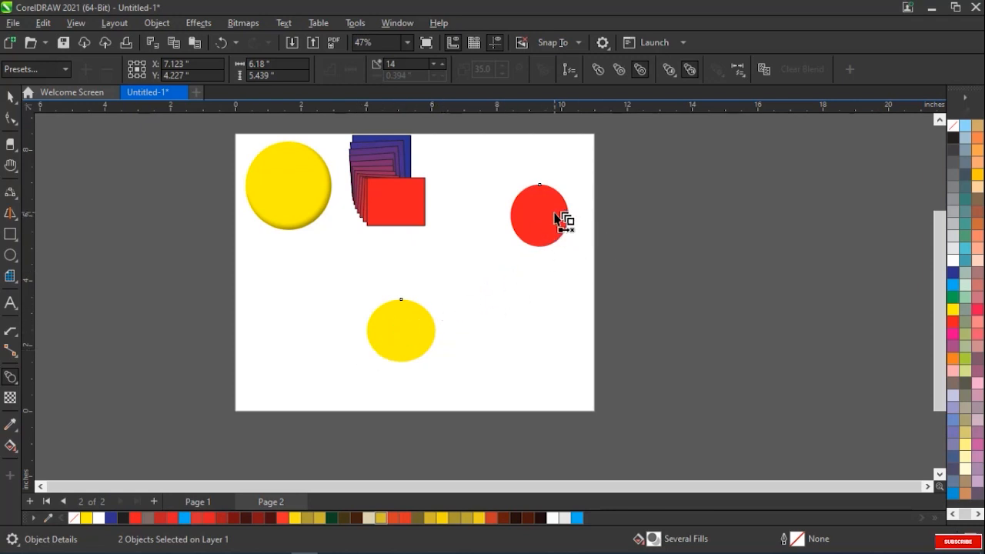
left_click(48, 24)
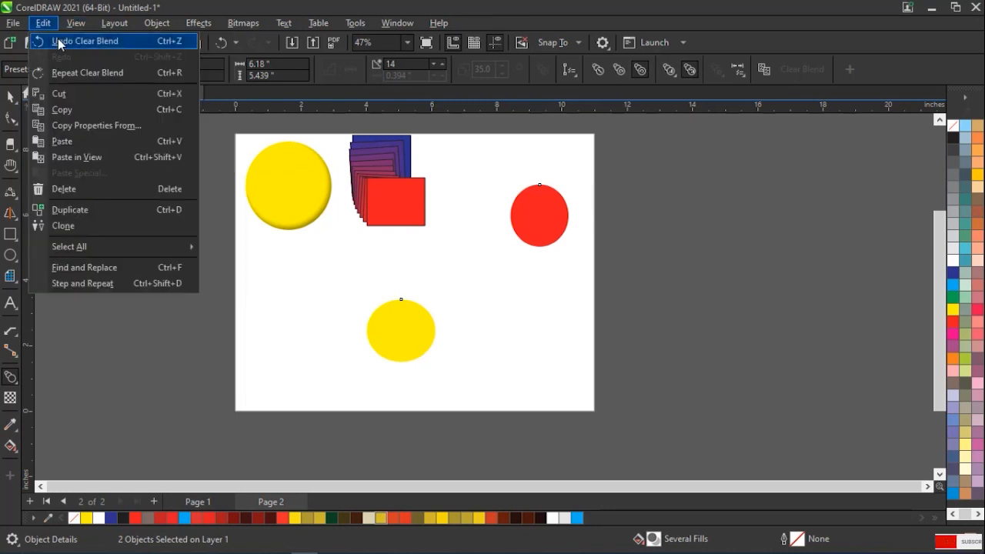
left_click(58, 42)
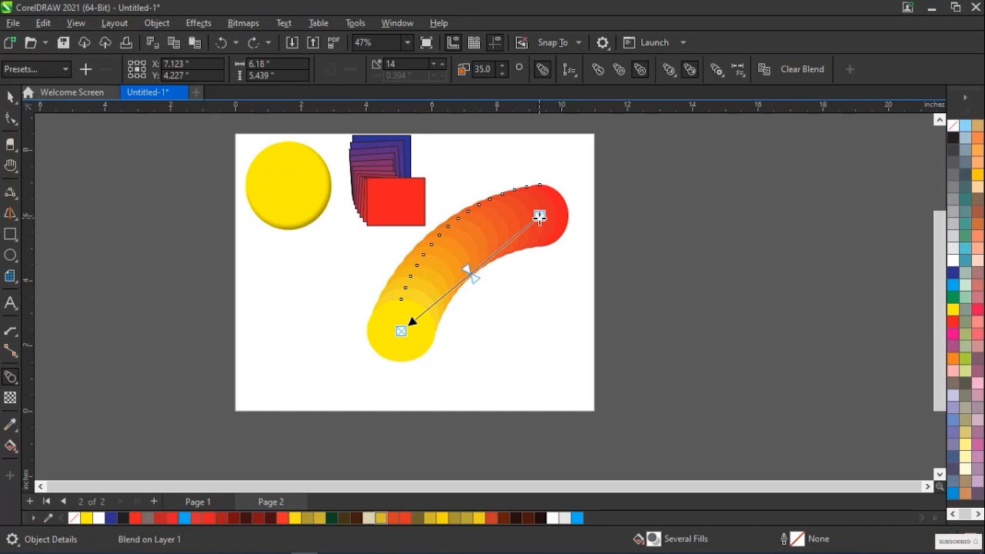
Step: Redo the clearing of the ellipse blend and blend the yellow ellipse to the red ellipse again
left_click(43, 22)
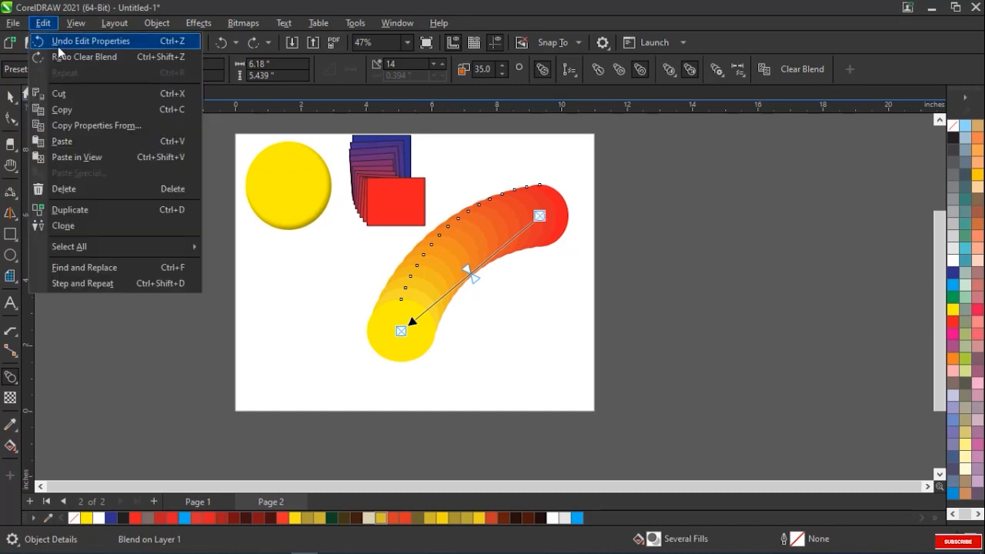
left_click(63, 57)
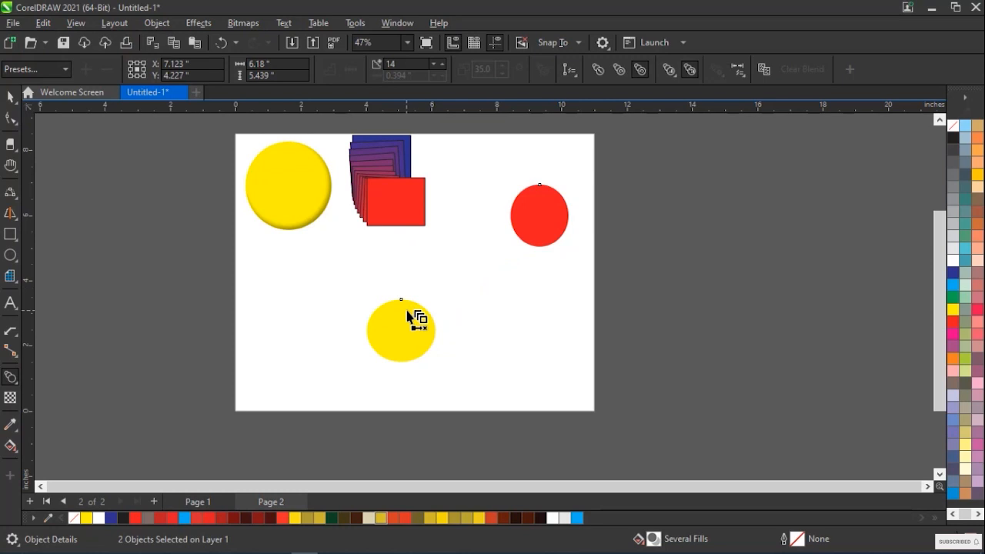
left_click_drag(408, 314, 538, 222)
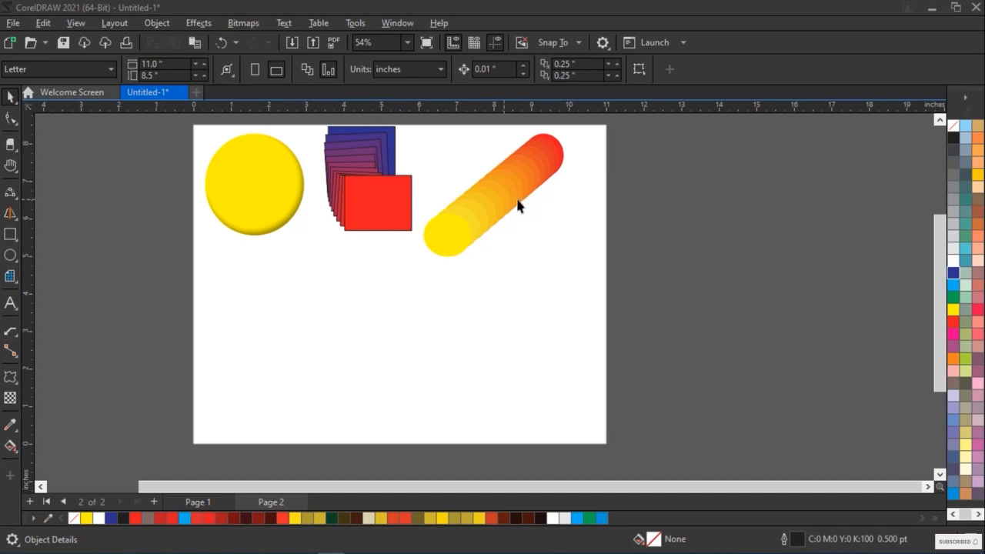
Step: Draw a rectangle about 4.455 by 2.974 inches below the blends, fill it golden yellow, and shift it slightly down
left_click(18, 384)
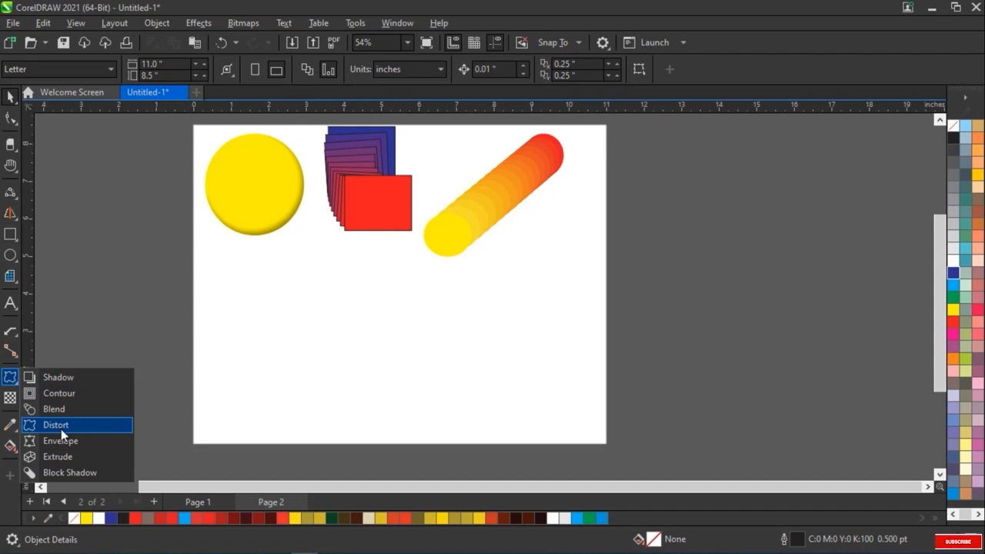
key("F6")
left_click_drag(304, 257, 472, 368)
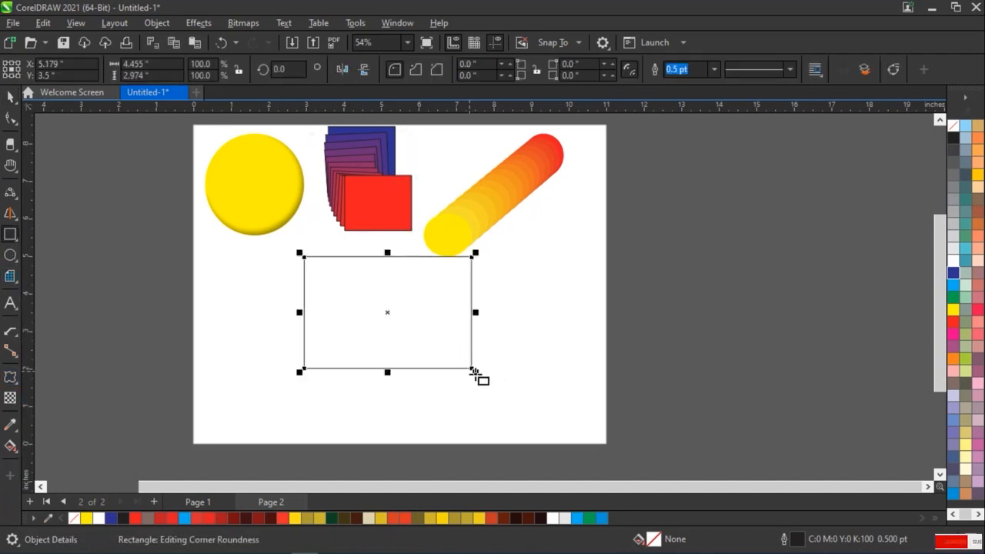
left_click(11, 96)
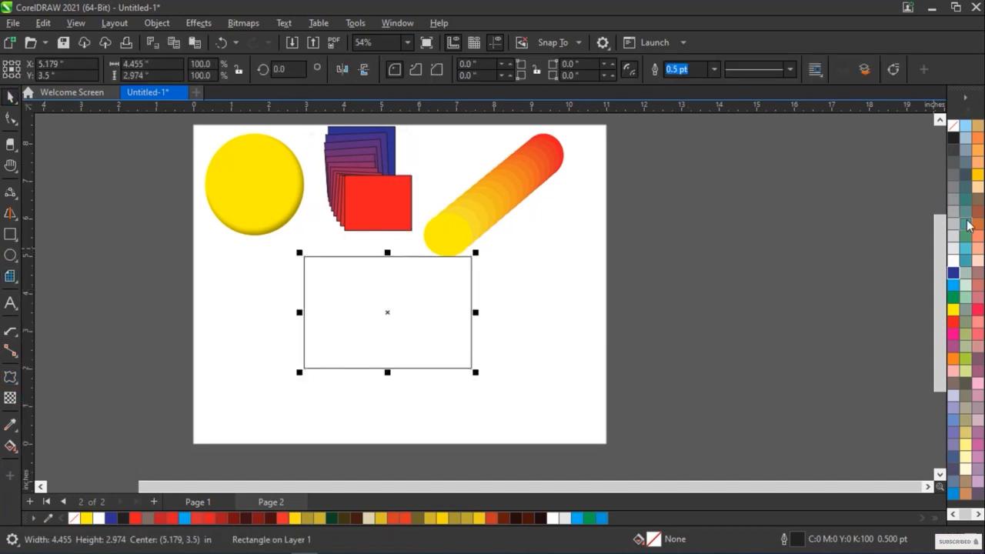
left_click(979, 175)
left_click_drag(384, 314, 377, 333)
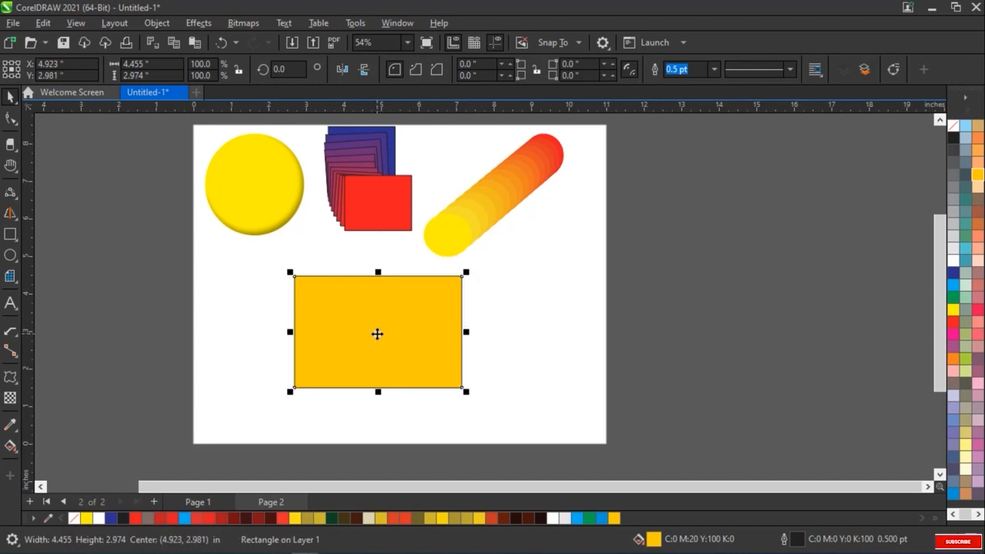
Step: Distort the golden rectangle with the Pull Corners preset and switch the distortion to Push Corners
left_click(11, 377)
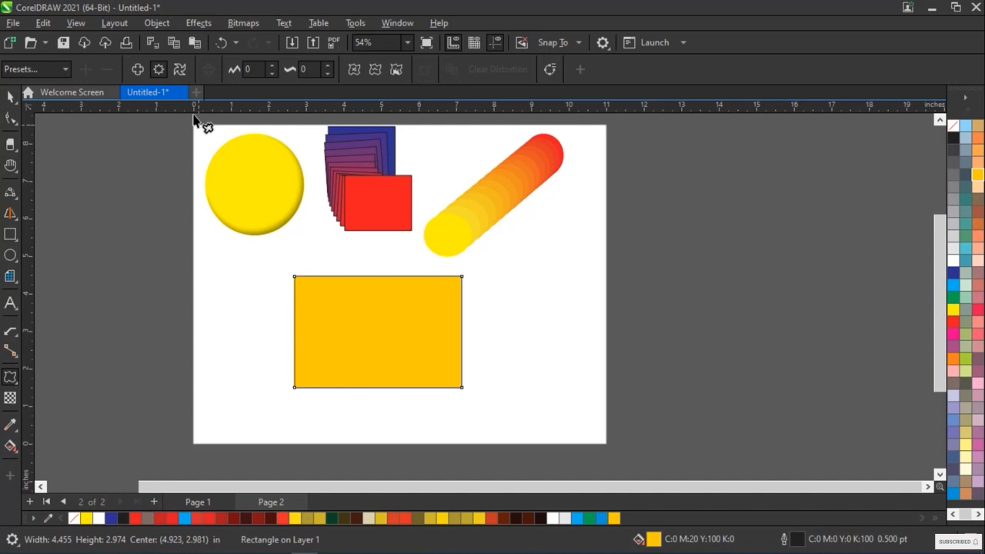
left_click(61, 69)
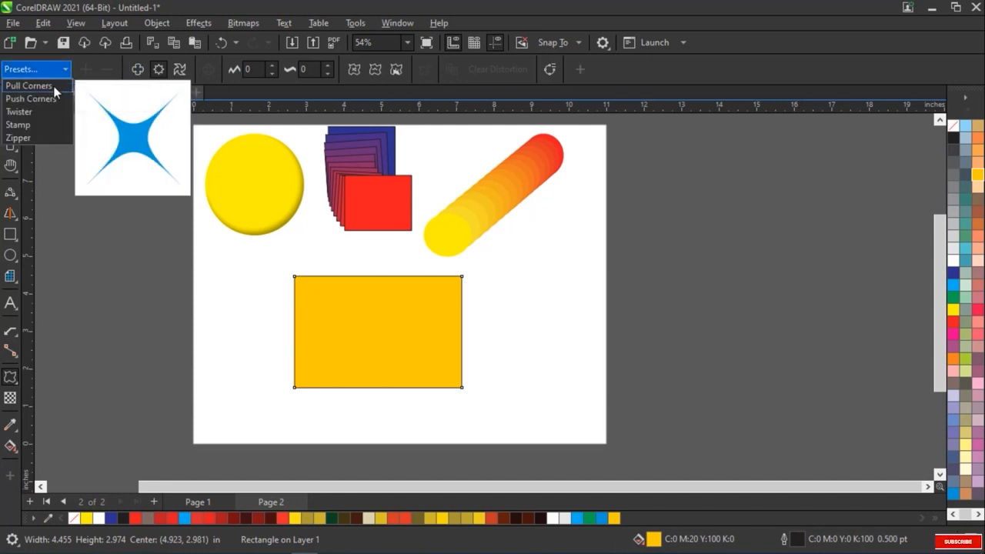
left_click(30, 86)
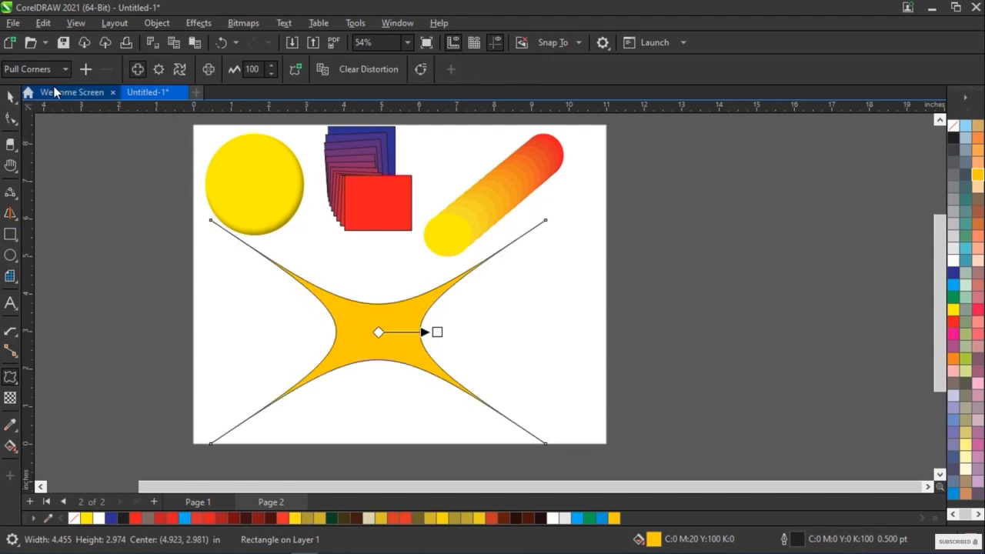
left_click(66, 70)
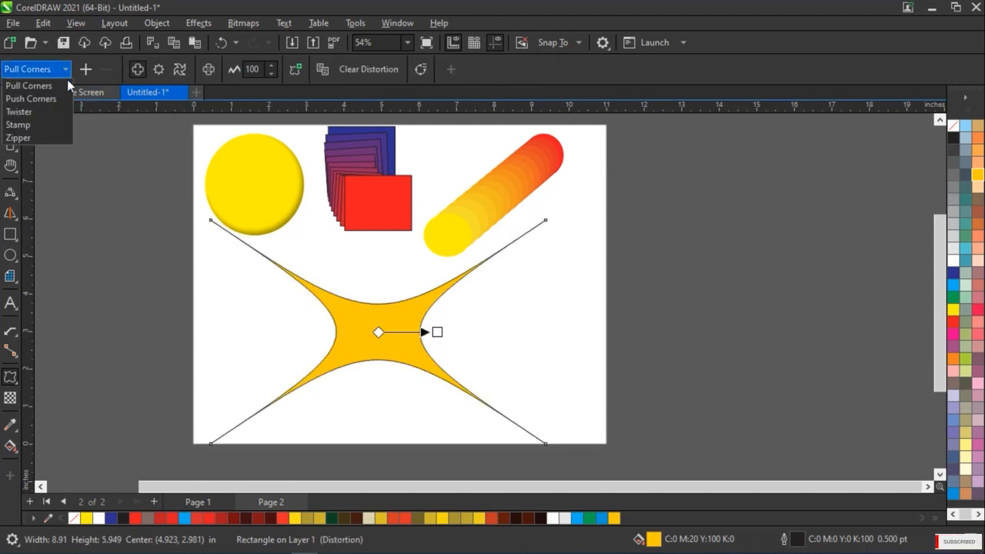
left_click(64, 101)
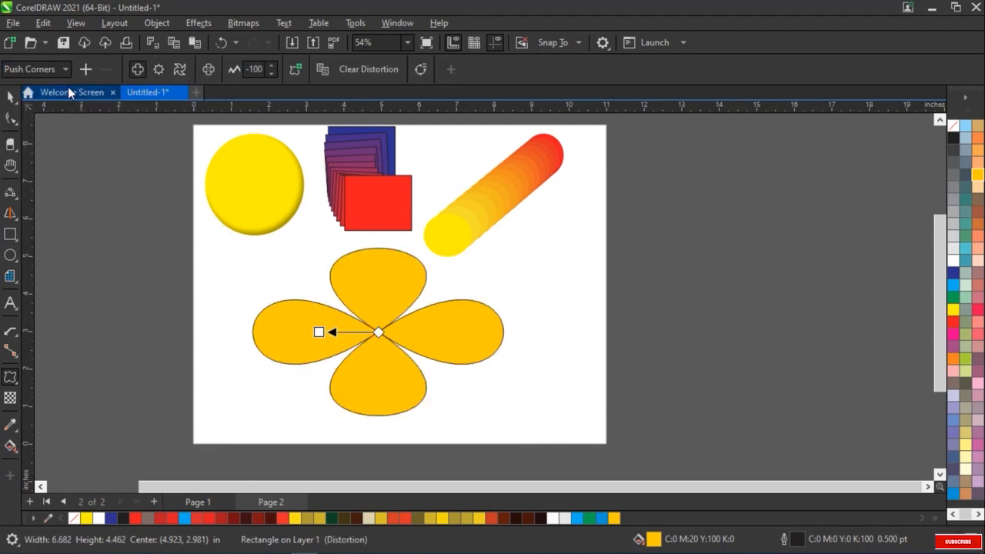
Step: Try the Twister, Stamp and Zipper distortion presets in turn on the golden rectangle
left_click(63, 73)
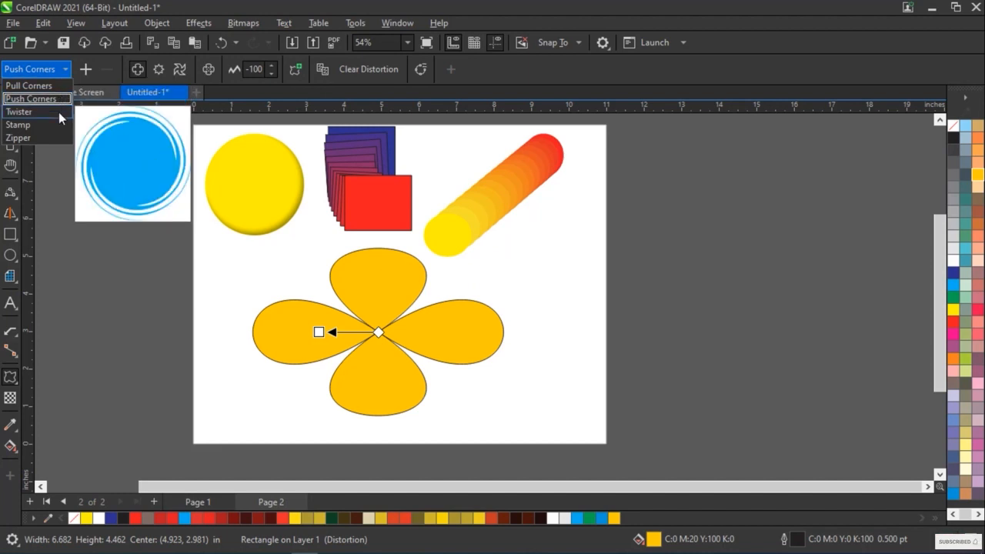
left_click(59, 111)
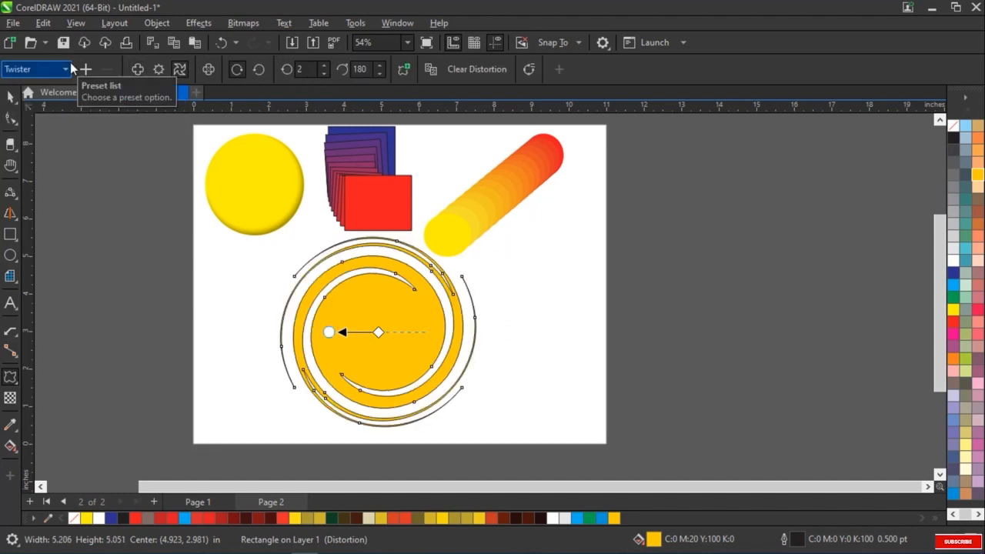
left_click(70, 67)
left_click(54, 124)
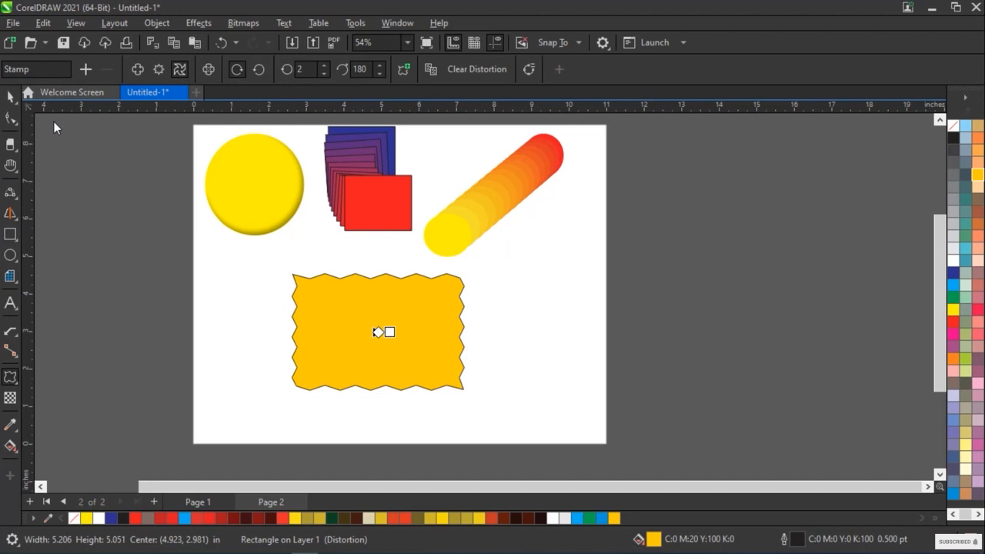
left_click(65, 71)
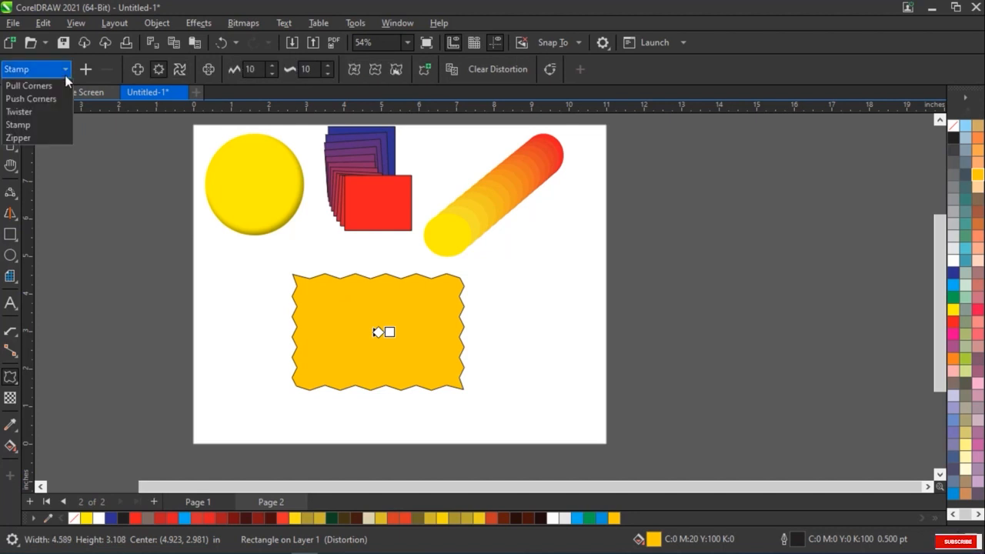
left_click(60, 135)
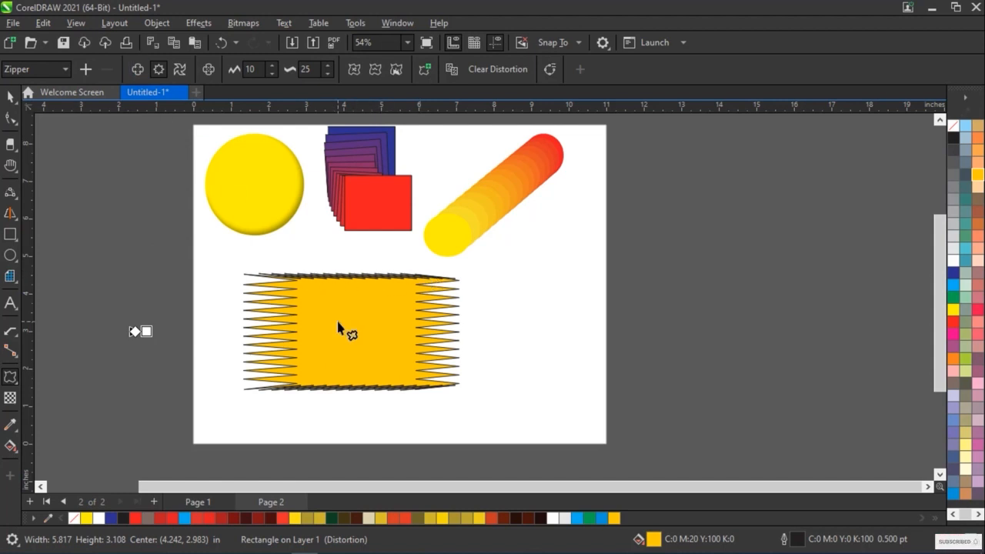
Step: Return the golden rectangle's distortion to Pull Corners and replace it with the Push Corners preset
left_click(65, 70)
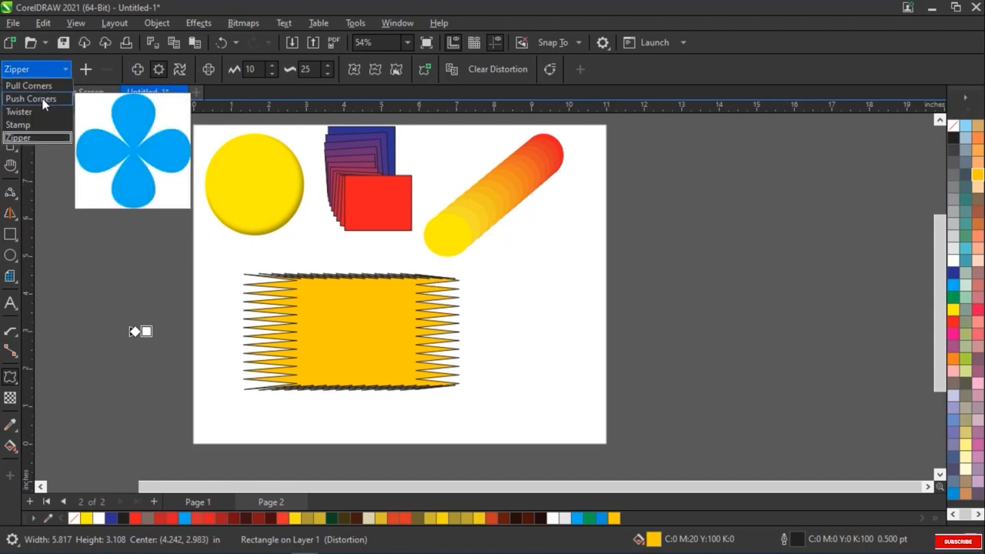
left_click(34, 85)
left_click(58, 67)
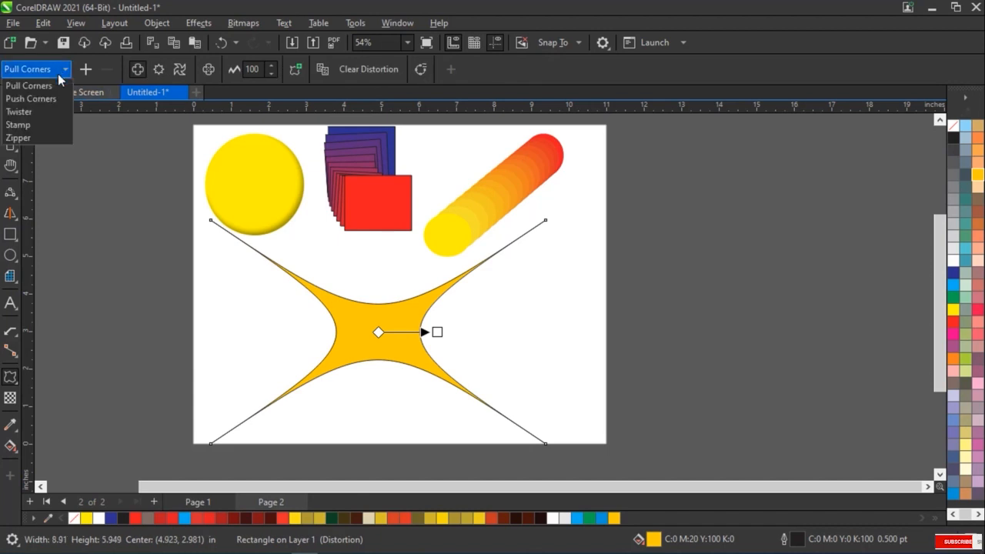
left_click(57, 99)
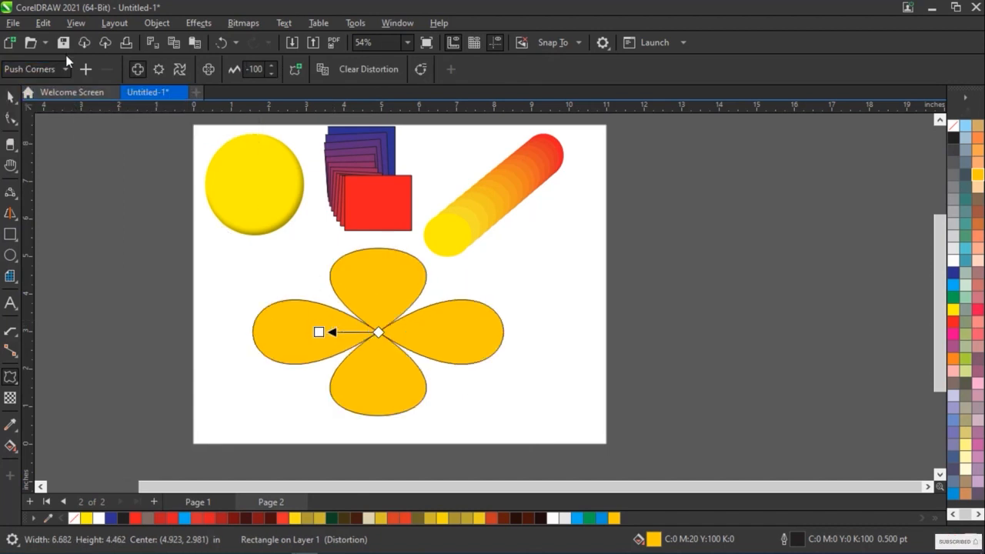
Step: Adjust the flower's push distortion to an amplitude of about -93, and try Zipper mode before returning to Push and Pull
left_click(67, 69)
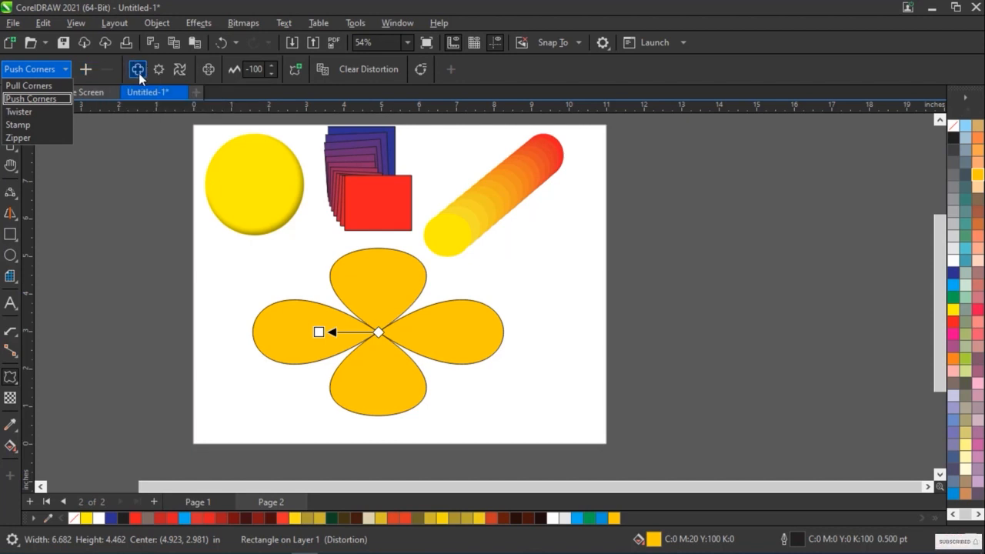
left_click(67, 69)
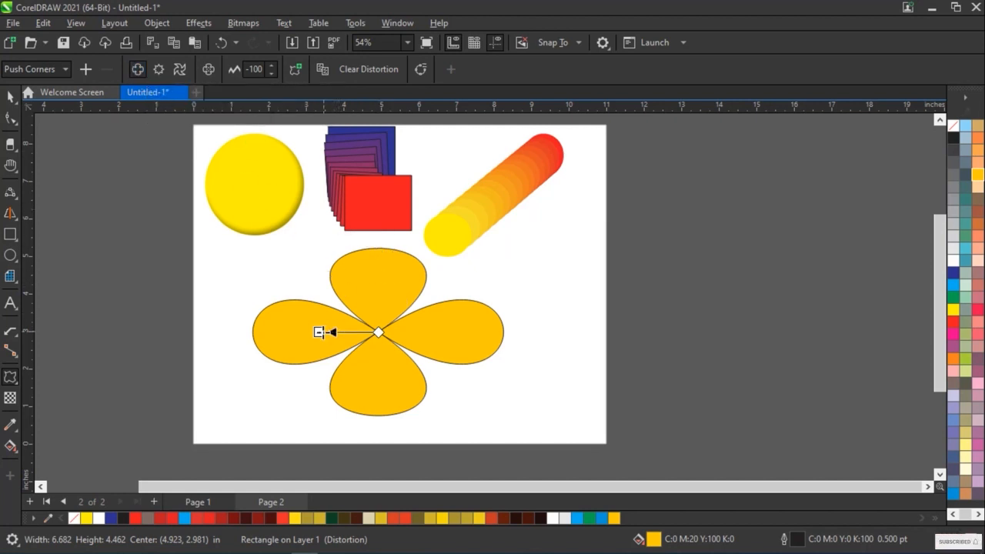
mouse_move(319, 331)
left_mouse_down()
mouse_move(391, 334)
mouse_move(438, 353)
mouse_move(322, 347)
left_mouse_up()
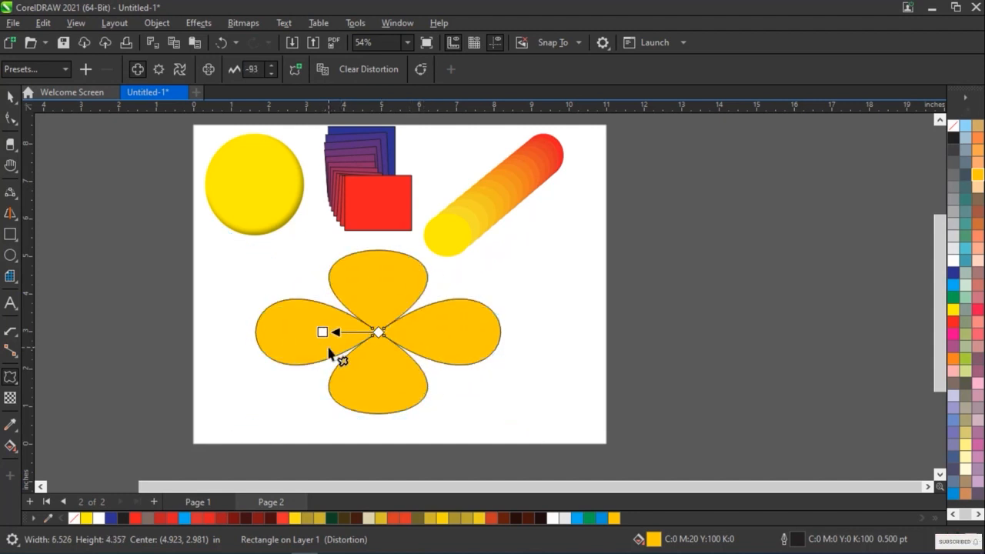
left_click(160, 71)
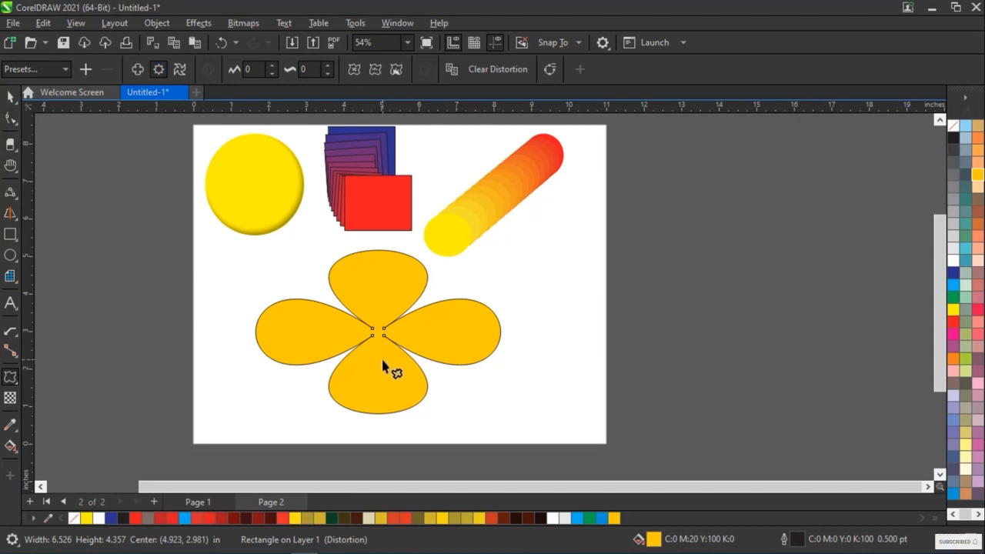
left_click(137, 69)
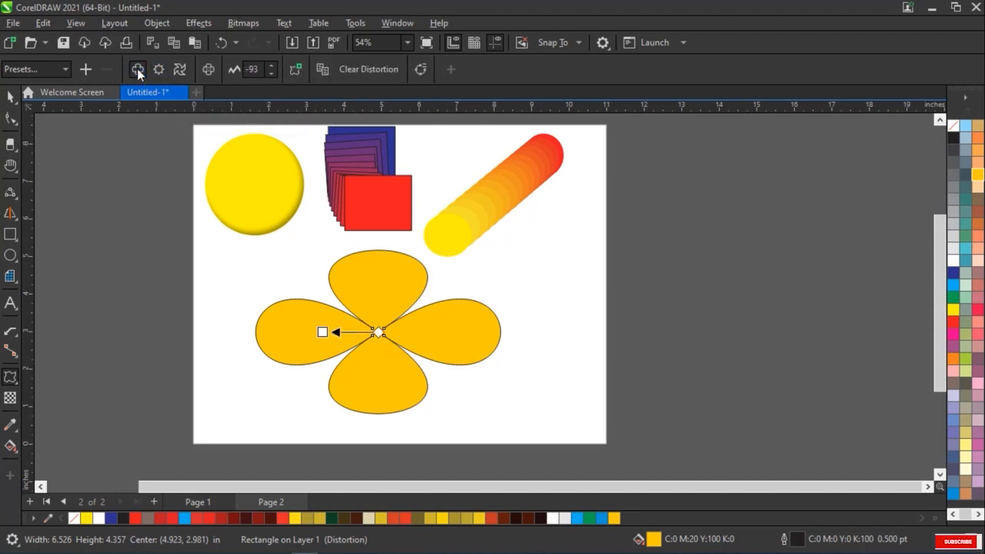
Step: Scale the flower shape down to about 2.918 by 1.948 inches and move it beside the lower side of the ellipse blend
left_click(16, 101)
left_click_drag(506, 418, 369, 327)
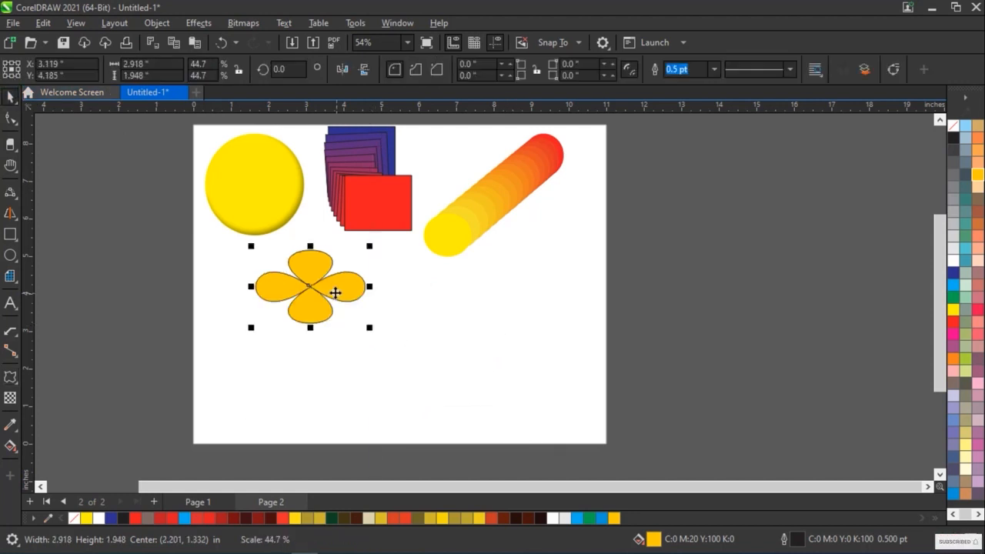
left_click_drag(306, 289, 541, 243)
Step: Draw a rectangle about 3.462 by 2.566 inches in the empty area of the page and fill it blue
left_click(11, 235)
left_click_drag(273, 271, 403, 368)
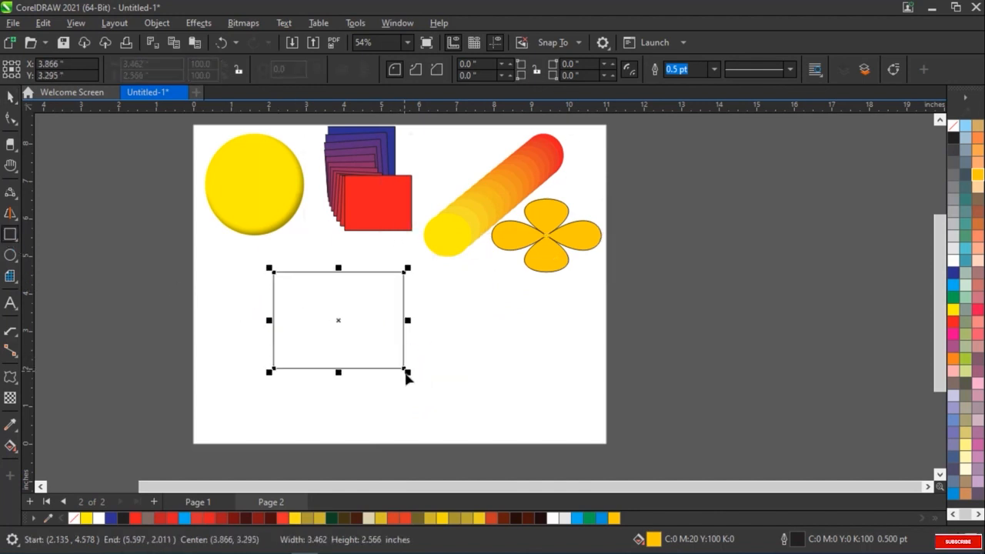
left_click(953, 274)
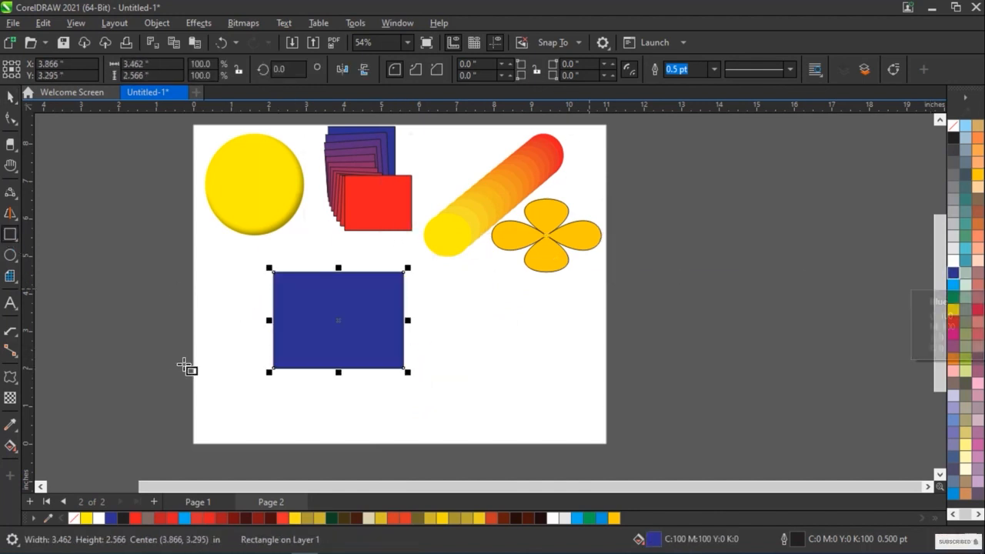
Step: Apply a Zipper distortion to the blue rectangle from its upper-left corner with an amplitude of about 12 and frequency 5
left_click(10, 378)
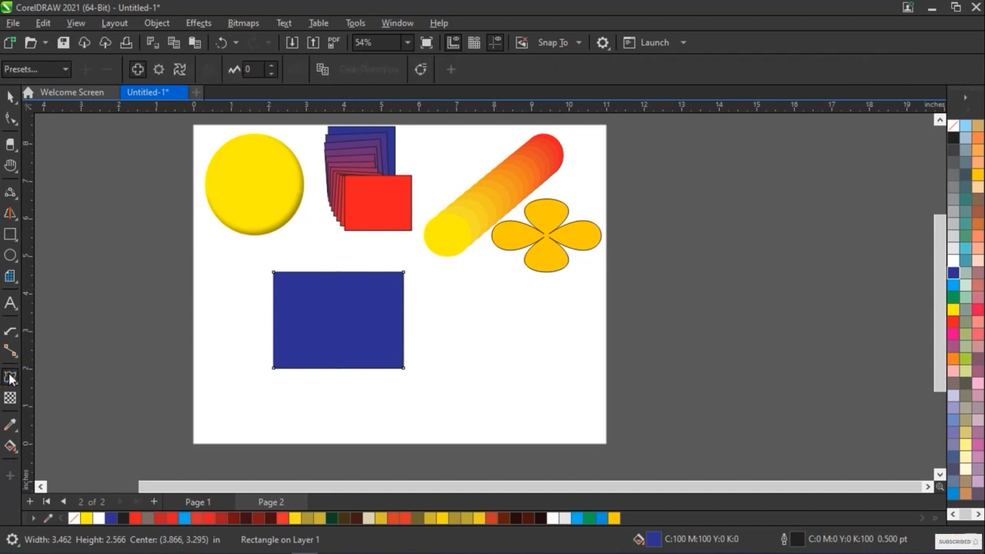
left_click(158, 69)
mouse_move(274, 275)
left_mouse_down()
mouse_move(328, 318)
mouse_move(274, 285)
left_mouse_up()
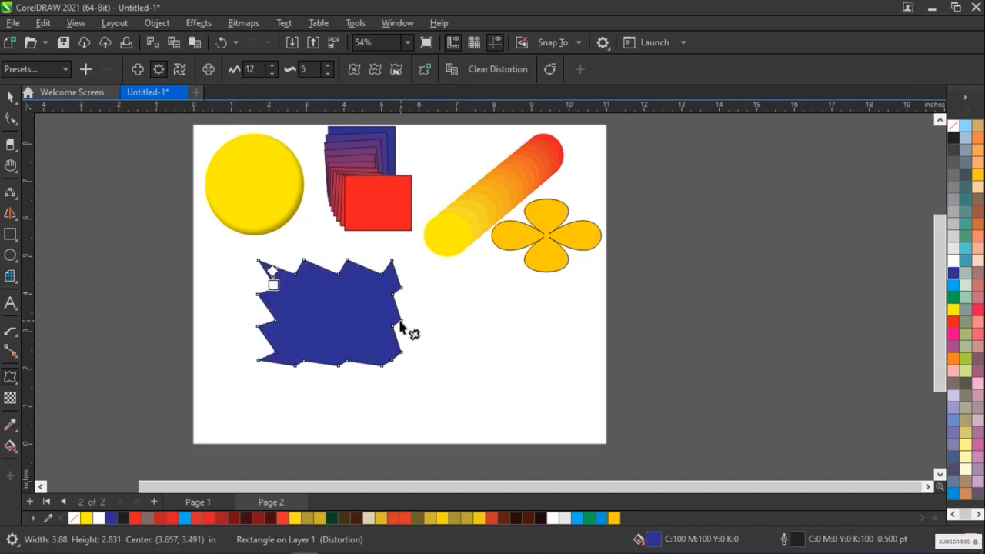
Step: Add a second Zipper distortion from the blue shape's right edge and reduce its amplitude to about 12
left_click_drag(399, 324, 490, 163)
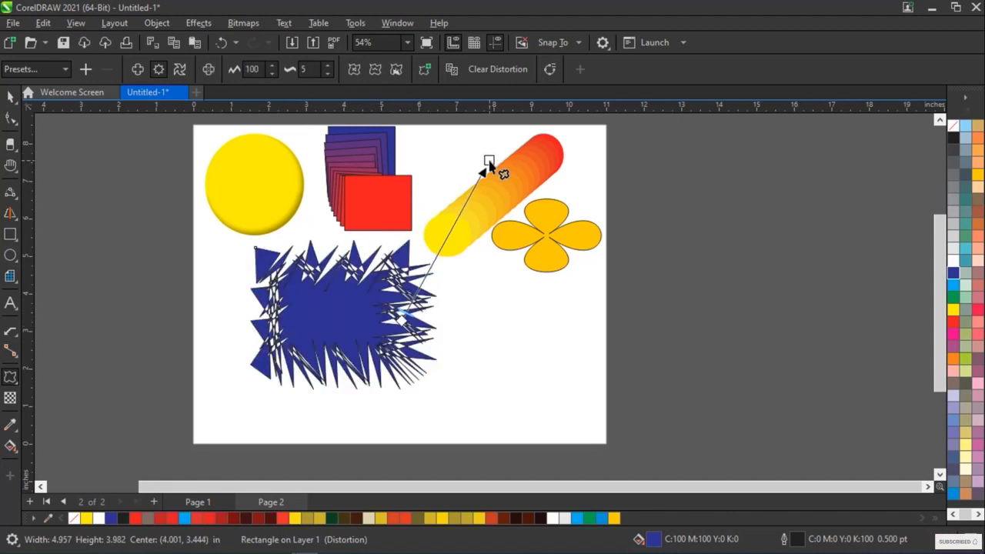
left_click_drag(490, 160, 414, 332)
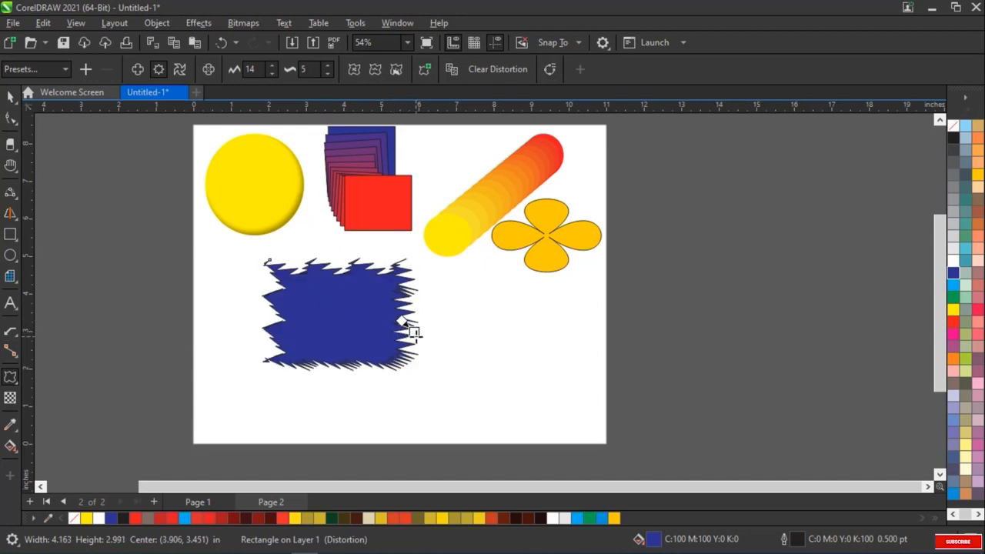
mouse_move(412, 330)
left_mouse_down()
mouse_move(374, 323)
mouse_move(413, 328)
left_mouse_up()
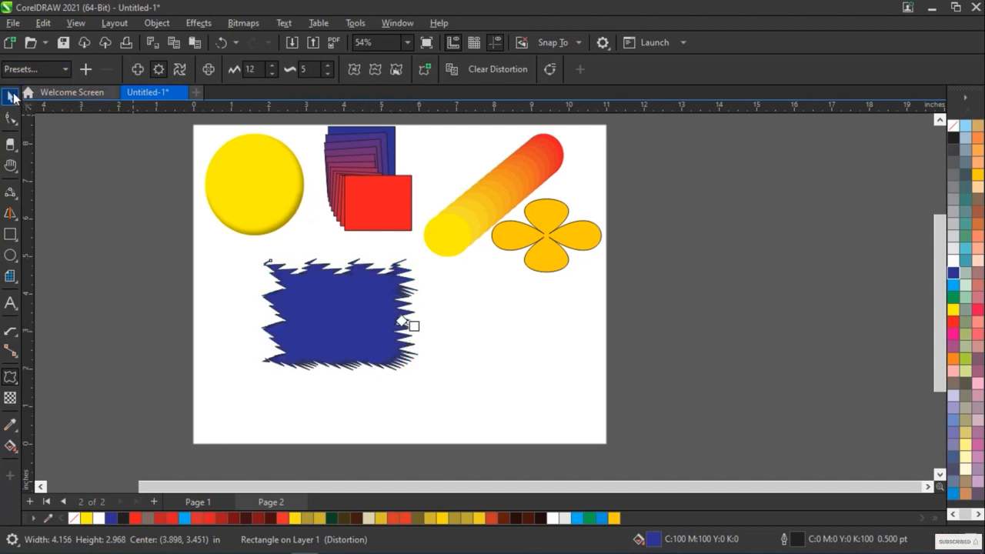
Step: Scale the distorted blue shape down to about 2.44 by 1.743 inches and move it beneath the rectangle blend
left_click(11, 96)
left_click_drag(416, 372, 353, 323)
left_click_drag(323, 288, 412, 270)
Step: Draw a rectangle about 2.918 by 2.346 inches below the yellow circle and fill it red
left_click(11, 234)
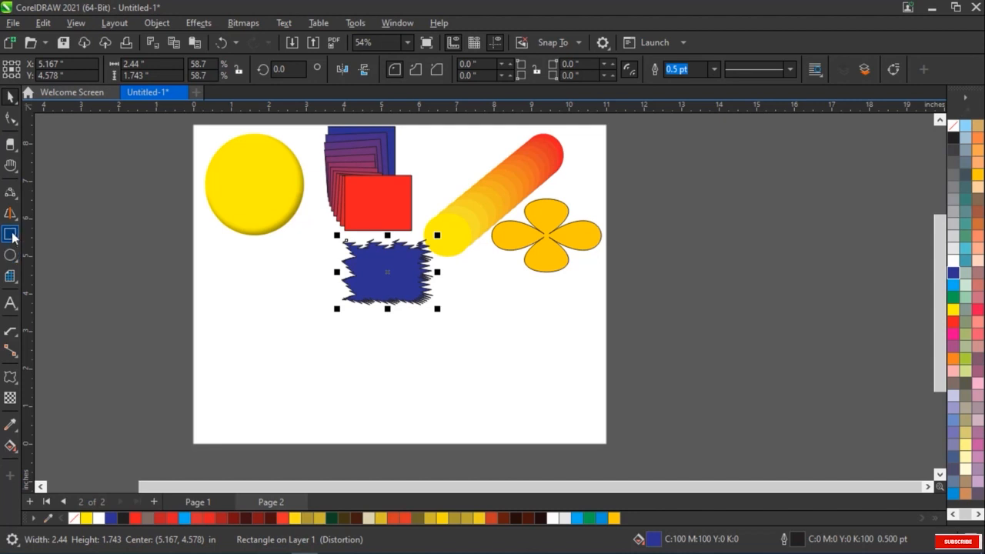
left_click_drag(205, 295, 314, 383)
left_click(954, 323)
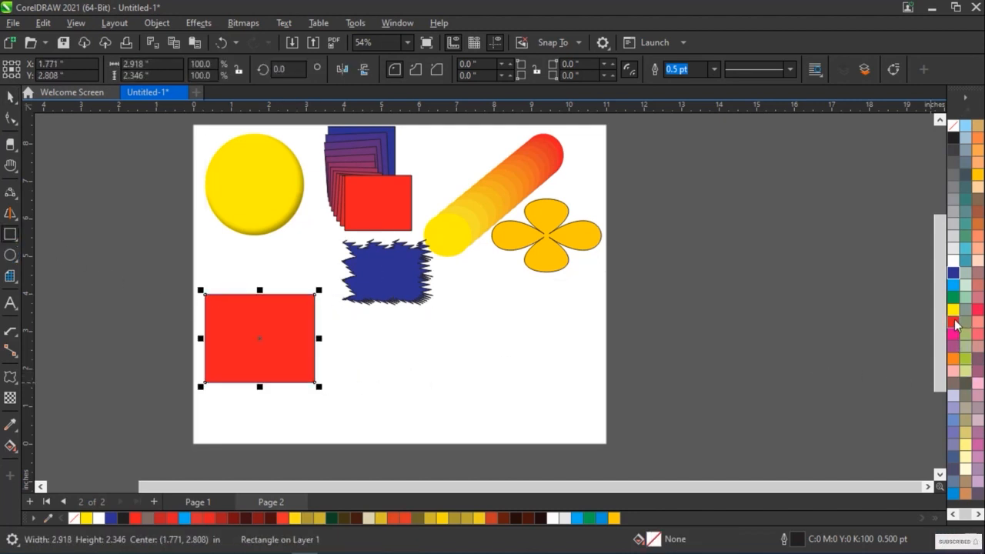
Step: Apply a counterclockwise Twister distortion to the red rectangle around its lower-right corner with 3 complete rotations and about 233 additional degrees
left_click(10, 378)
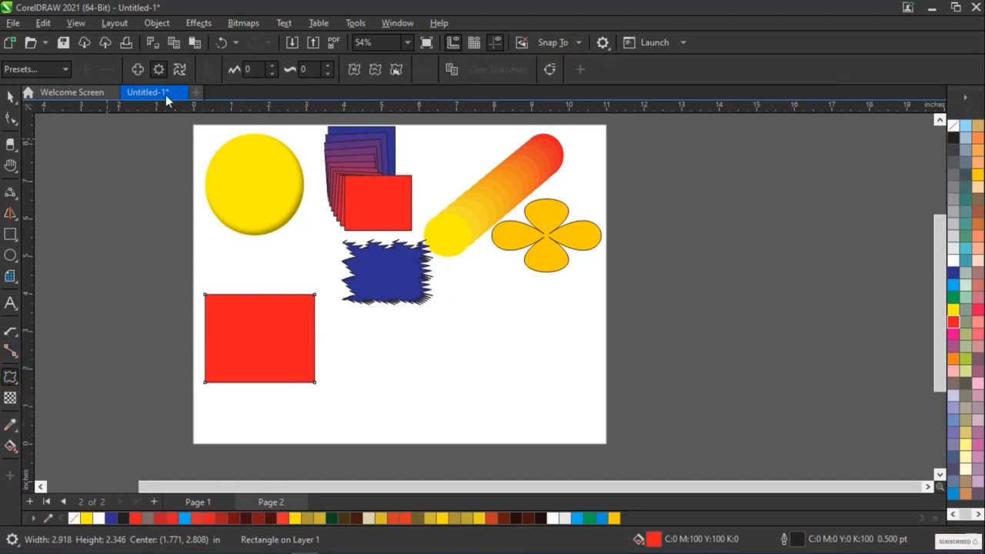
left_click(180, 70)
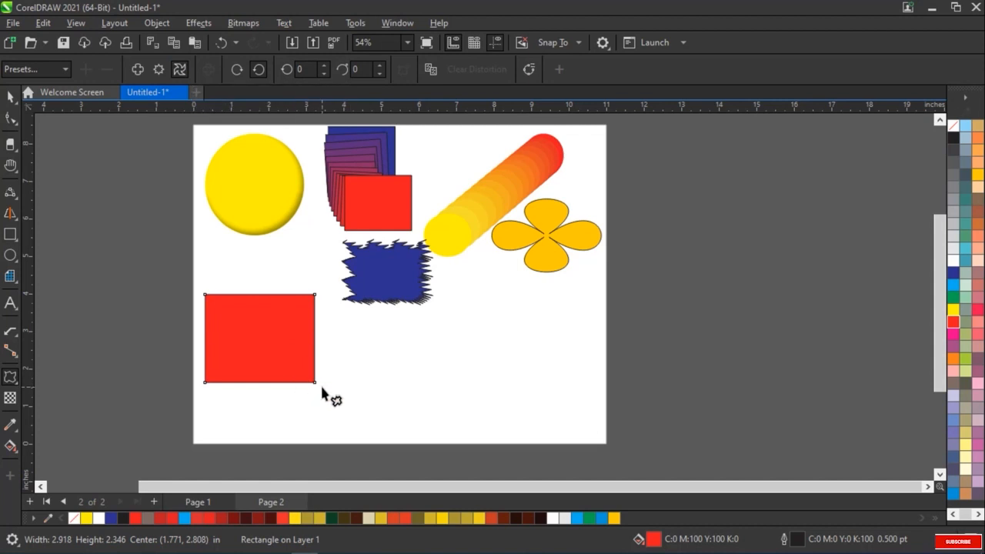
left_click_drag(316, 383, 337, 309)
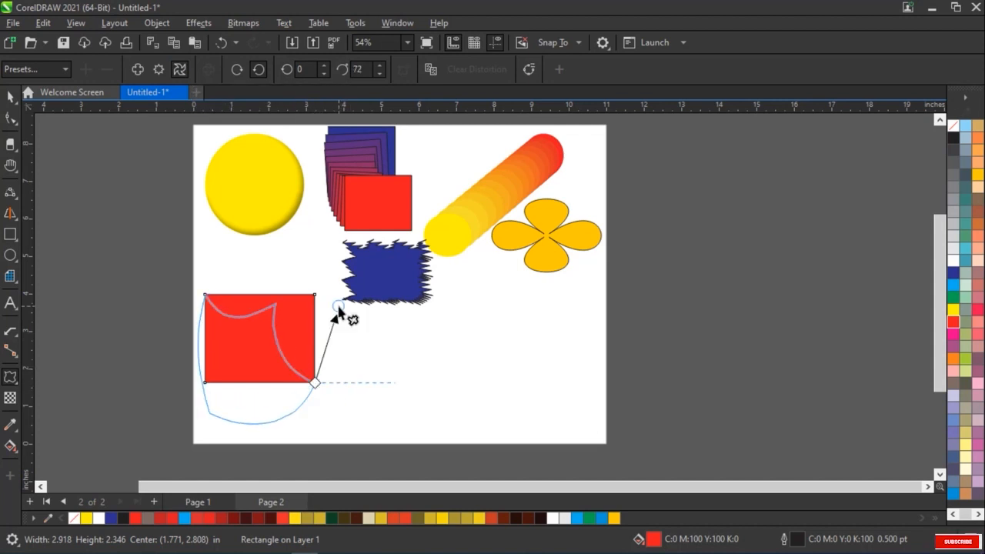
left_click_drag(339, 307, 279, 432)
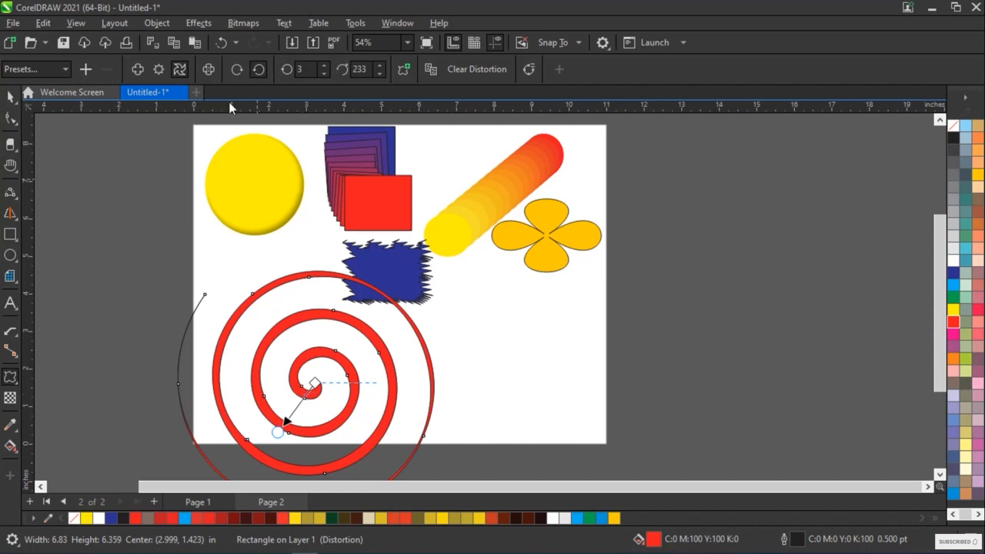
Step: Try up to 6 complete rotations on the red spiral's Twister distortion and settle on 2
left_click(321, 67)
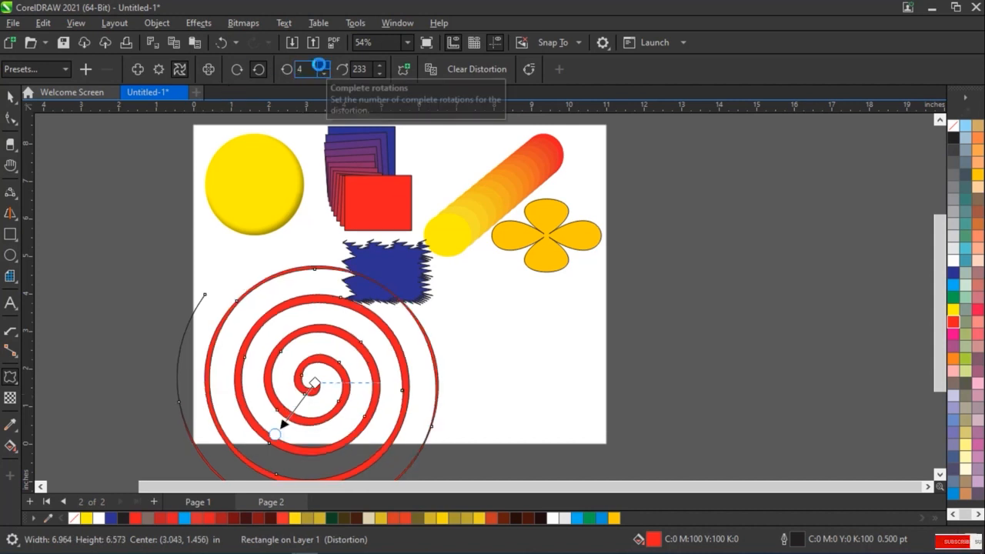
left_click(322, 67)
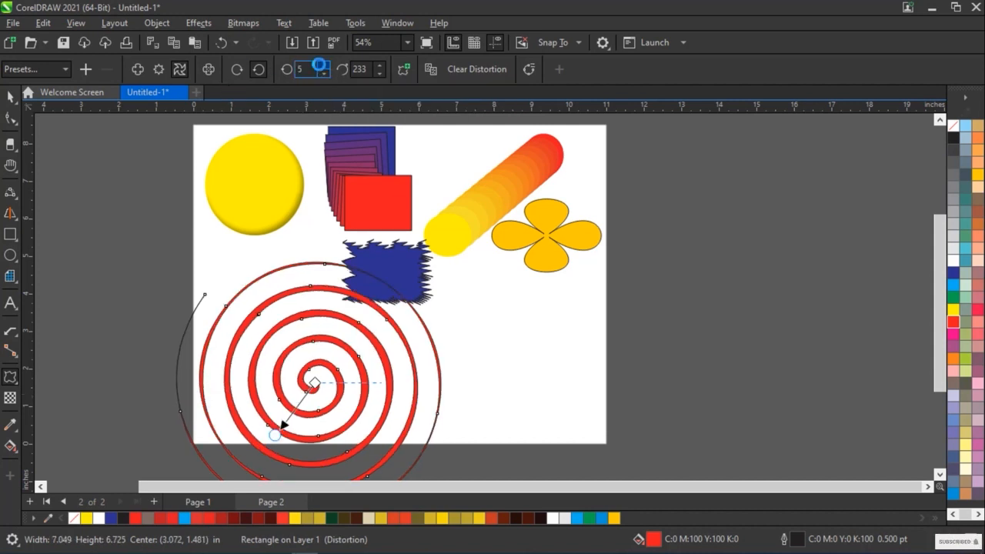
left_click(320, 67)
left_click(323, 73)
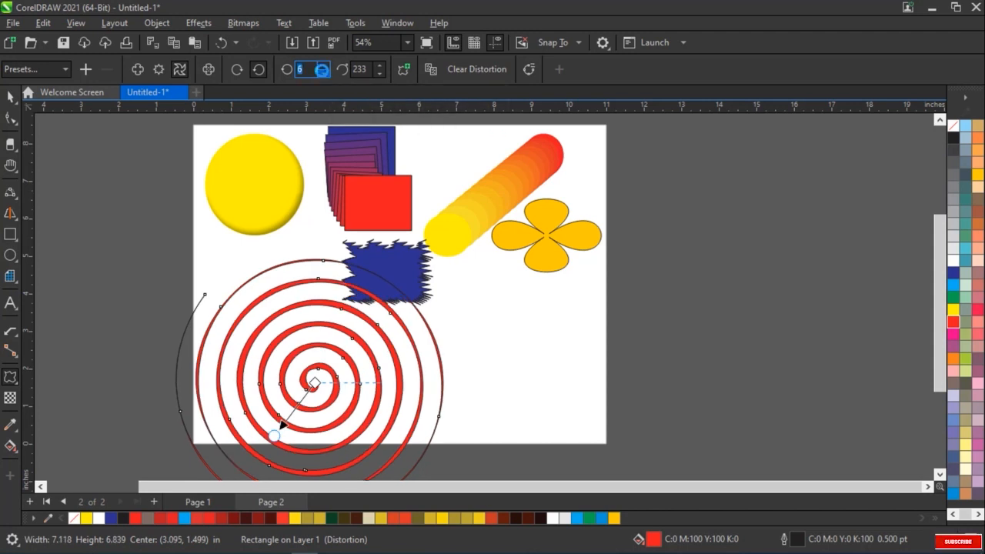
left_click(323, 74)
left_click(323, 74)
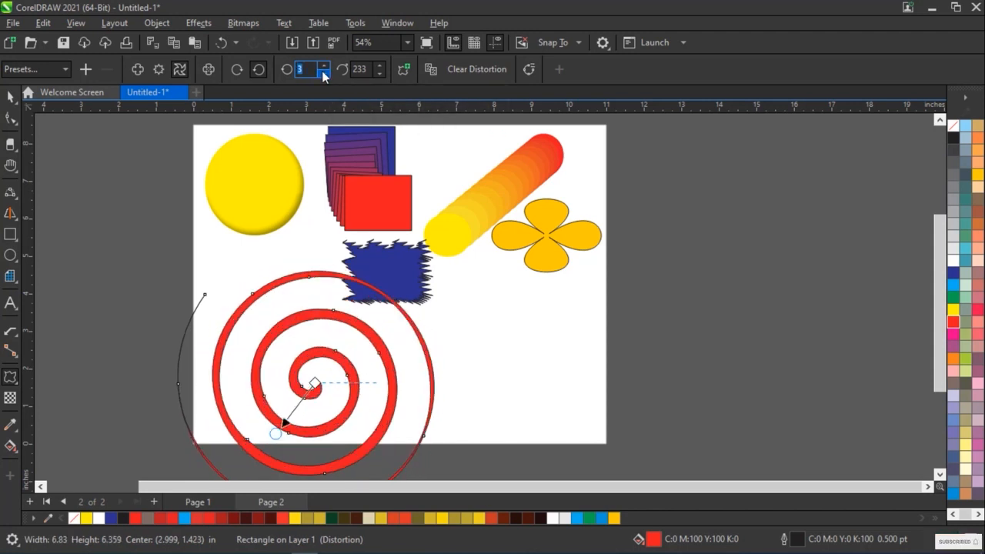
left_click(323, 74)
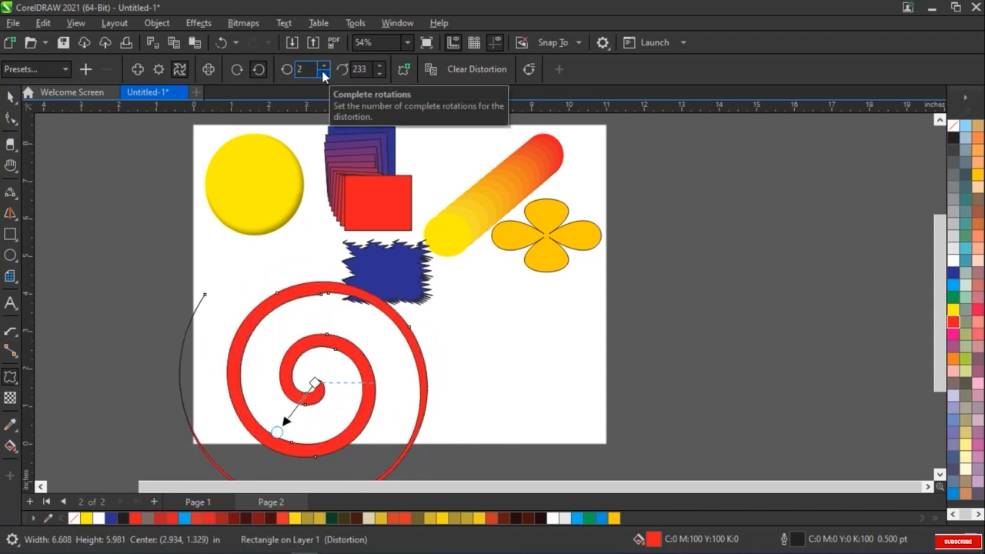
Step: Set the additional degrees of the red spiral's Twister distortion to 242
left_click(378, 66)
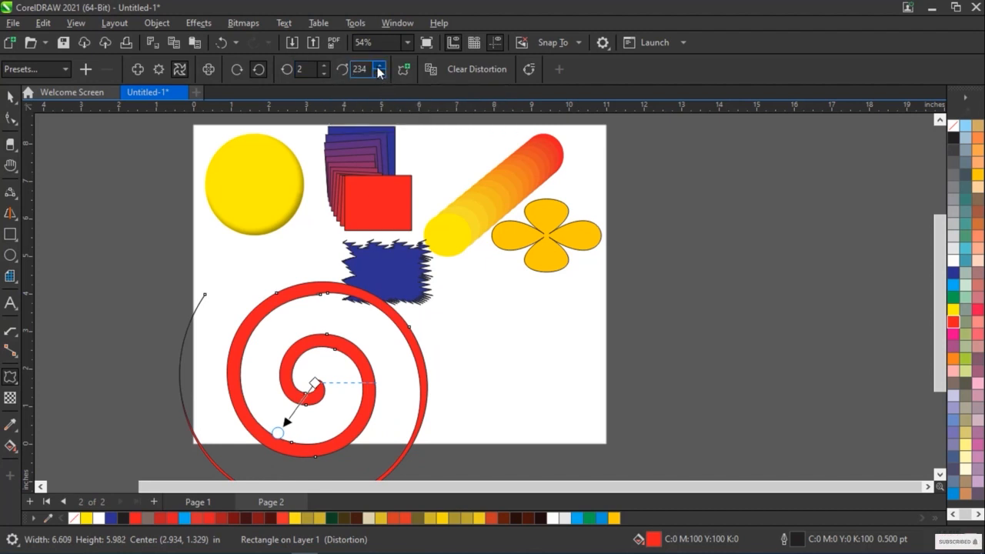
left_click(378, 66)
left_click(378, 66)
left_click(377, 67)
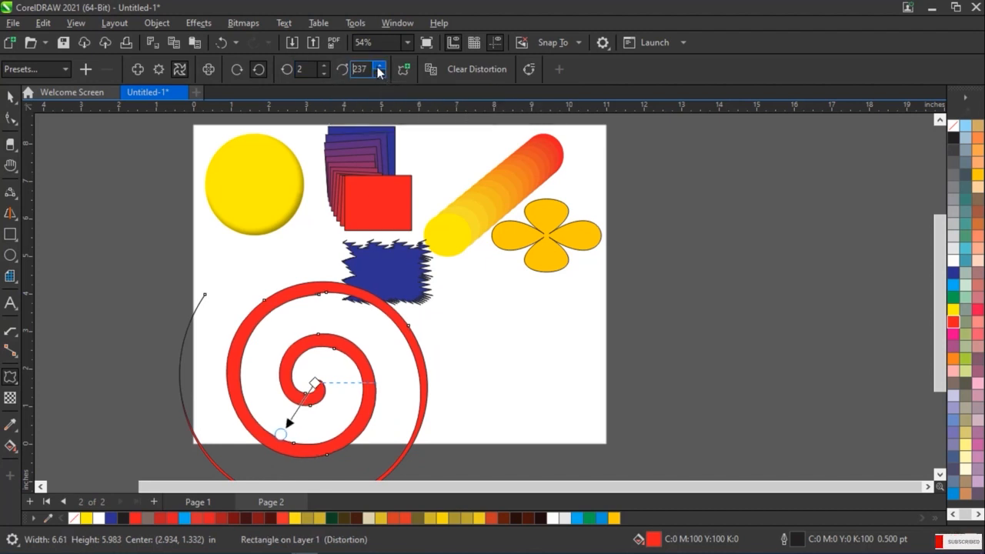
left_click(378, 66)
left_click(378, 66)
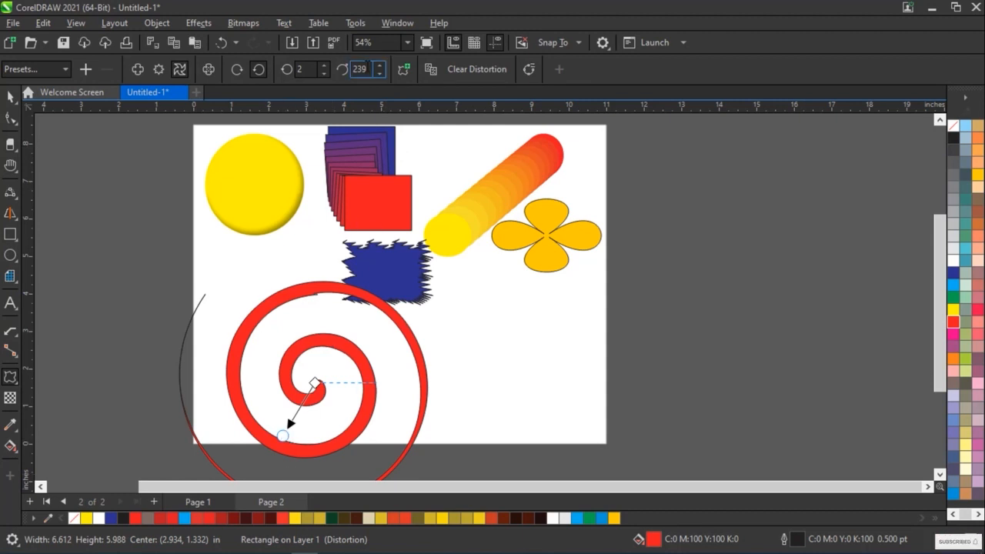
left_click(379, 66)
left_click(379, 66)
left_click(379, 67)
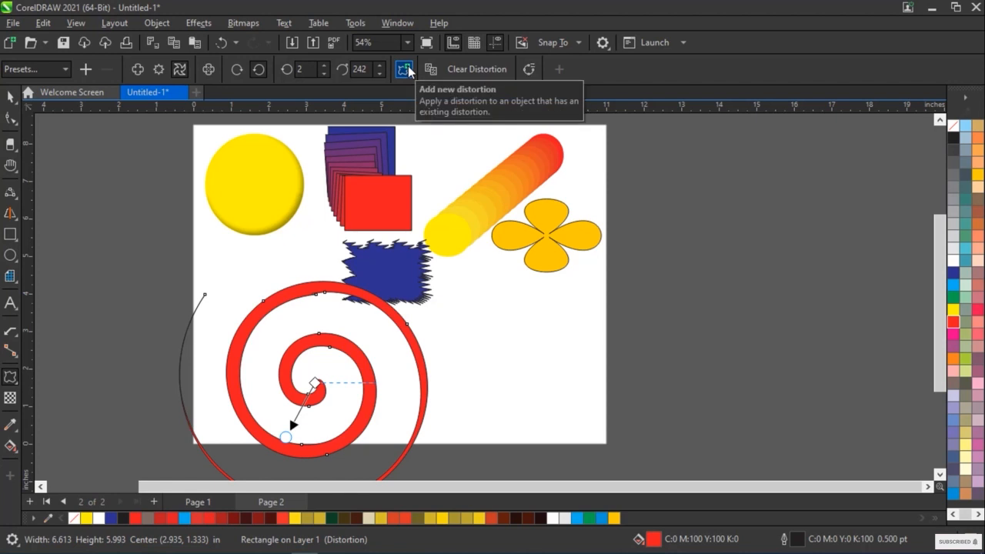
Step: Select the blue shape's Zipper distortion and adjust its amplitude, trying about 35 and 53 before settling on about 40
left_click(405, 70)
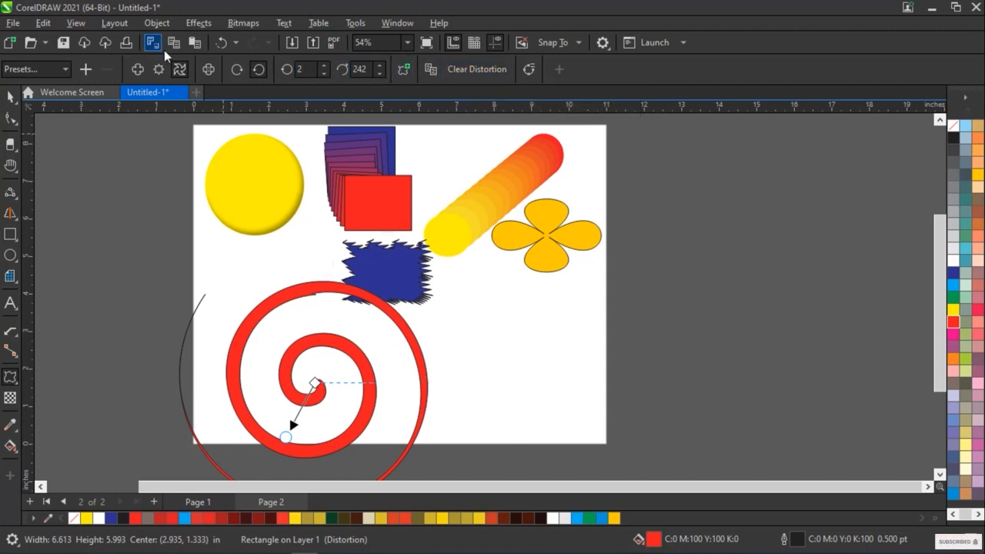
left_click(160, 70)
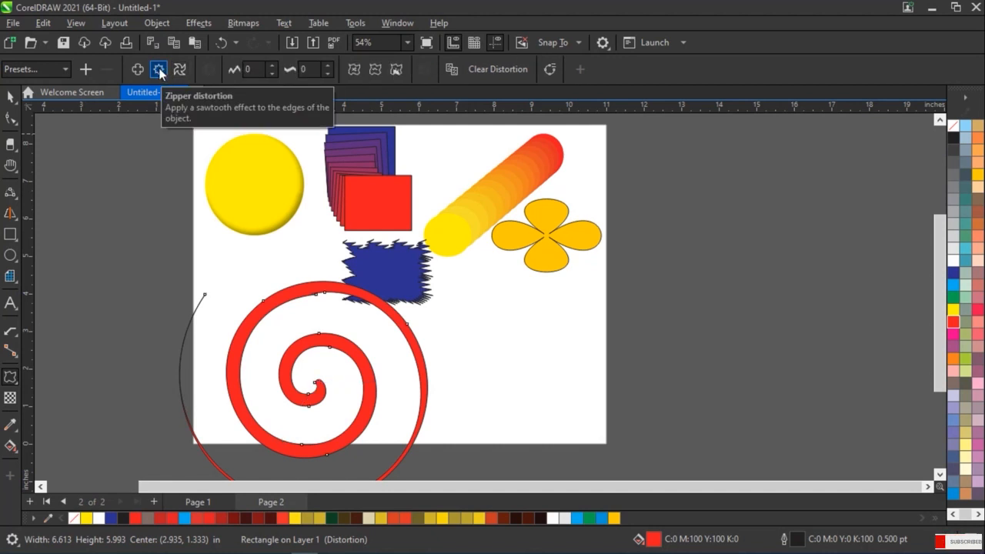
left_click(408, 266)
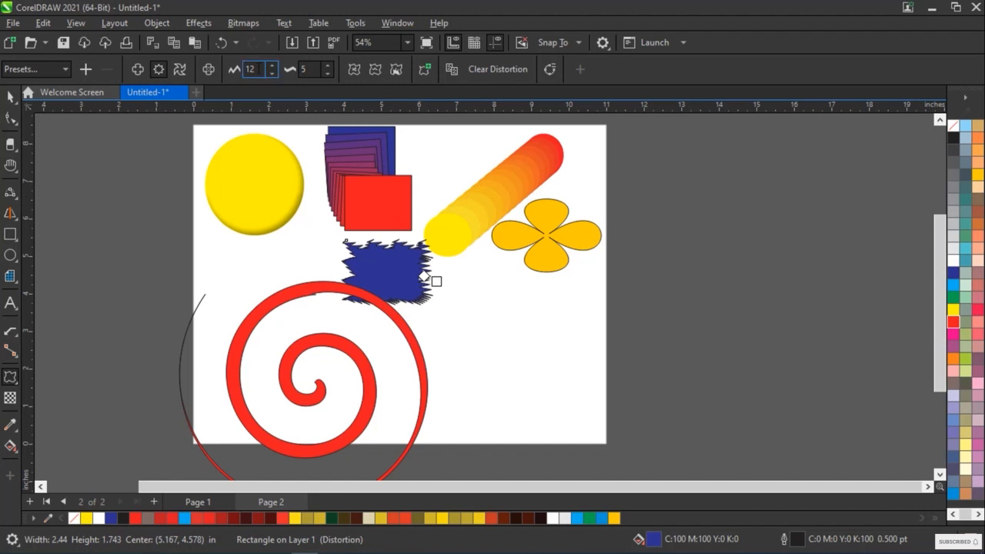
left_click(271, 66)
left_click(272, 66)
left_click(272, 66)
left_click_drag(440, 277, 465, 283)
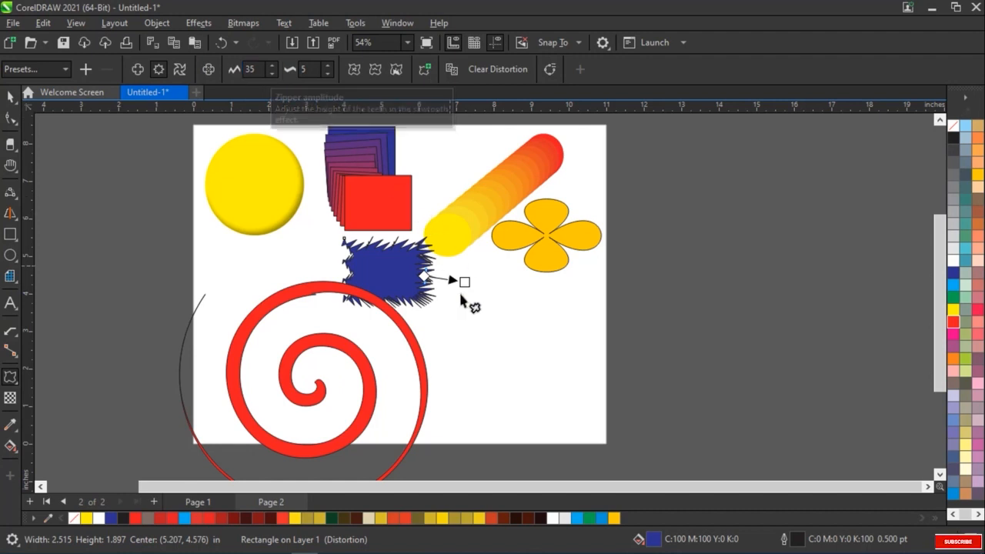
left_click_drag(465, 282, 484, 288)
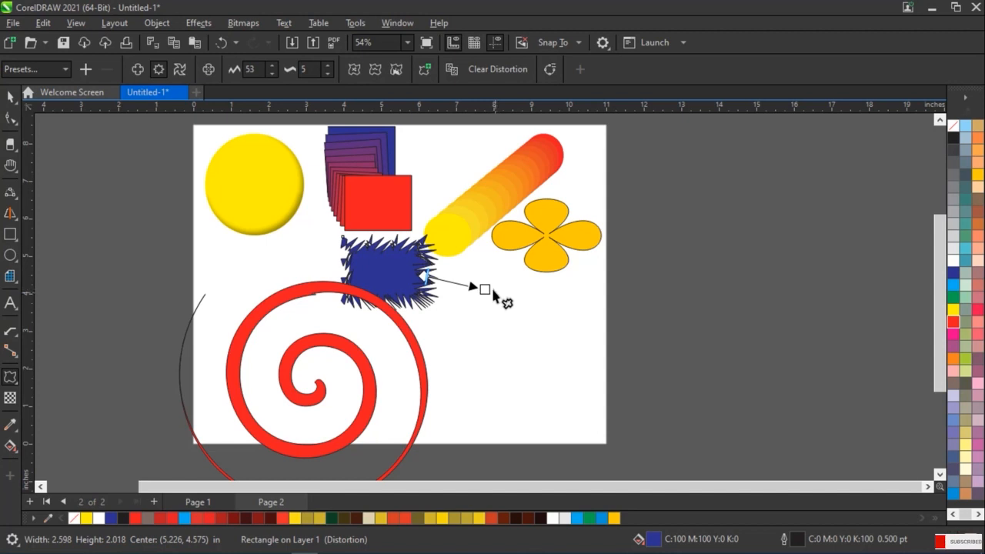
left_click_drag(485, 288, 471, 279)
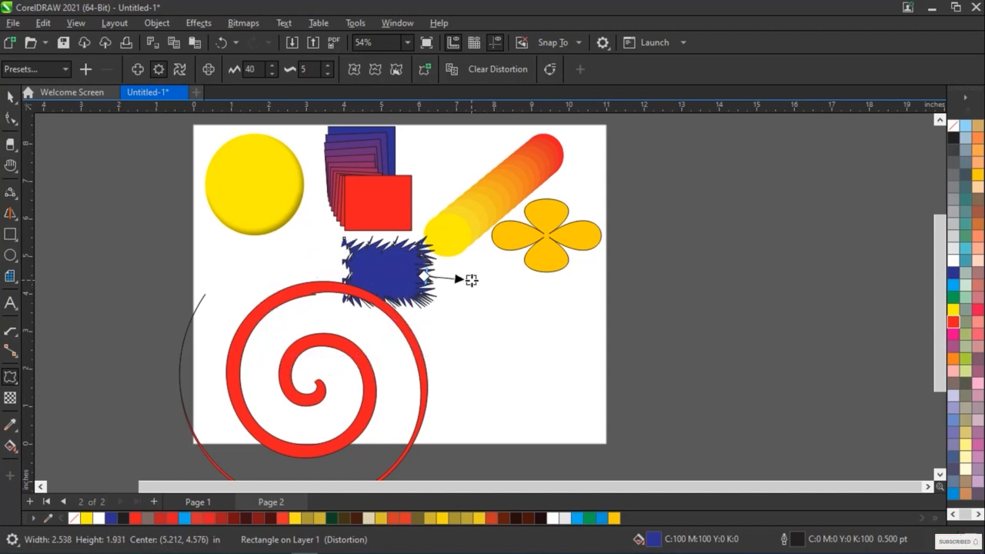
Step: Set the Zipper frequency of the blue shape to 18
left_click(329, 65)
left_click(329, 65)
left_click(328, 66)
left_click(329, 66)
left_click(329, 65)
left_click(329, 65)
left_click(328, 66)
left_click(329, 66)
left_click(329, 65)
left_click(330, 66)
left_click(330, 65)
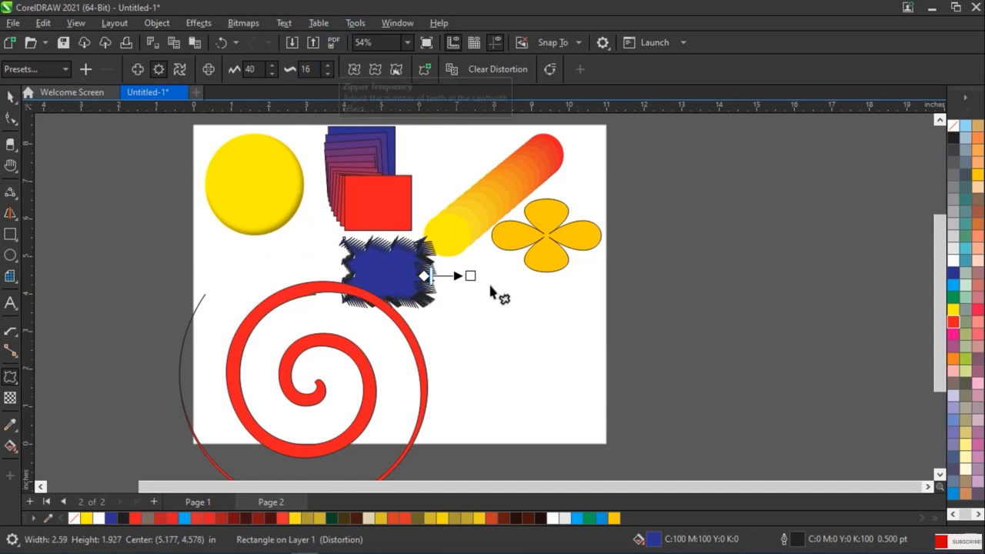
scroll(417, 277, "up", 3)
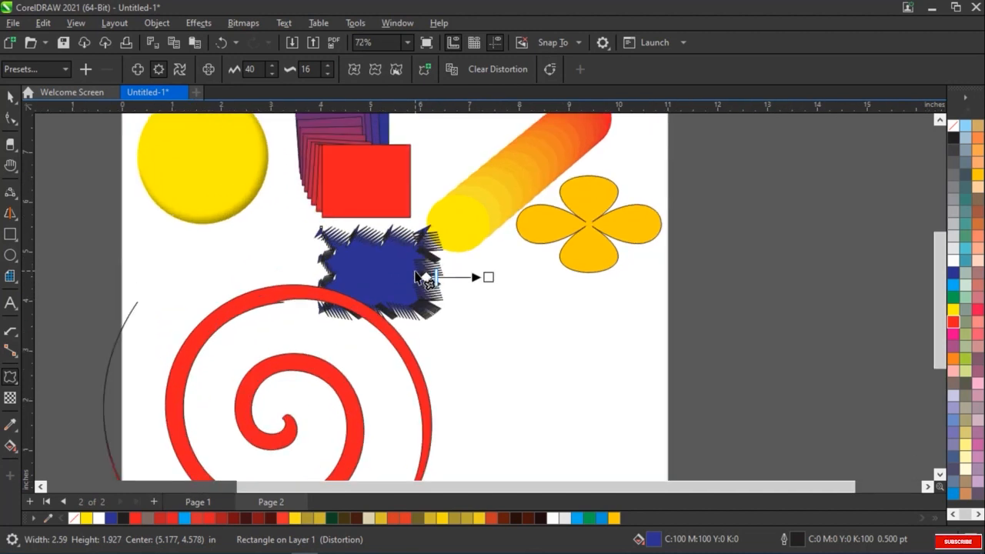
scroll(416, 277, "up", 5)
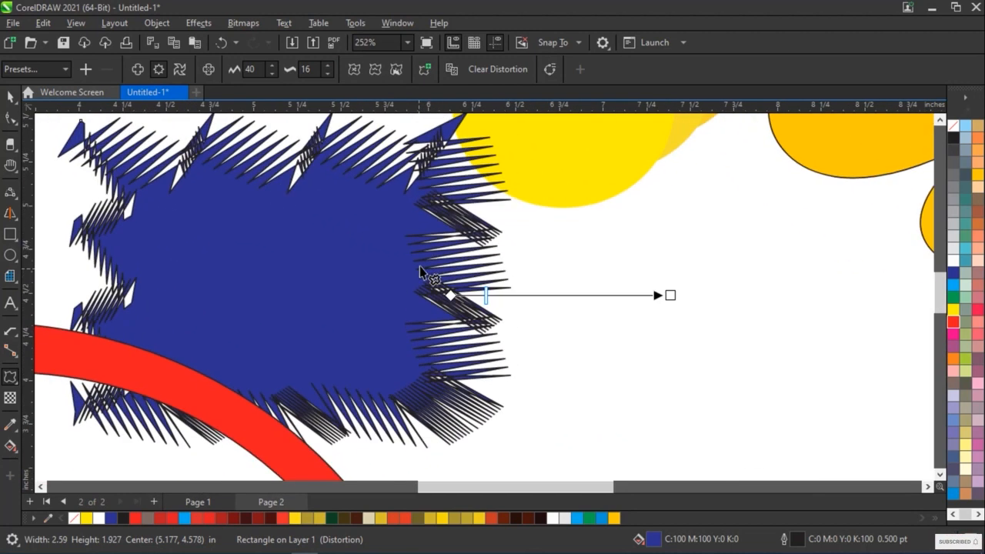
left_click(327, 65)
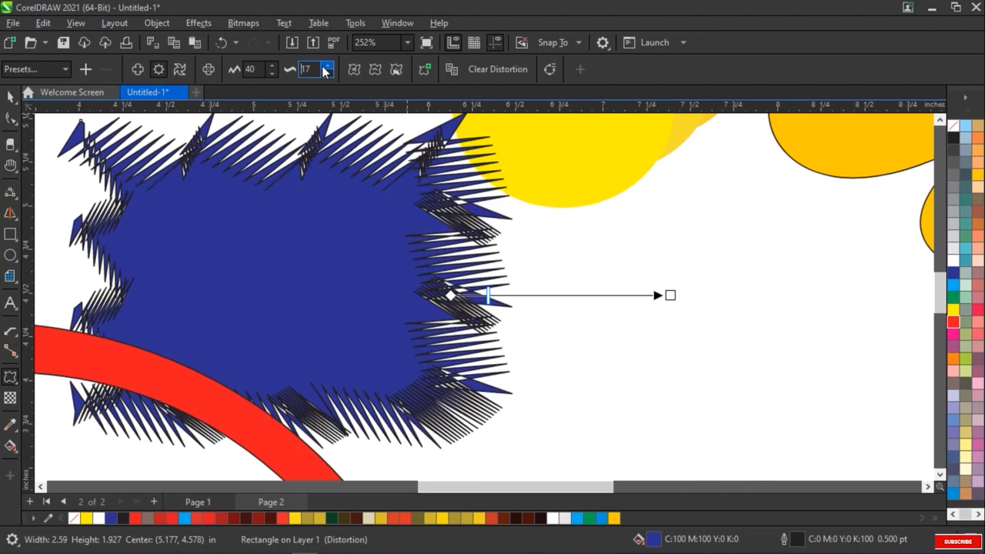
left_click(326, 65)
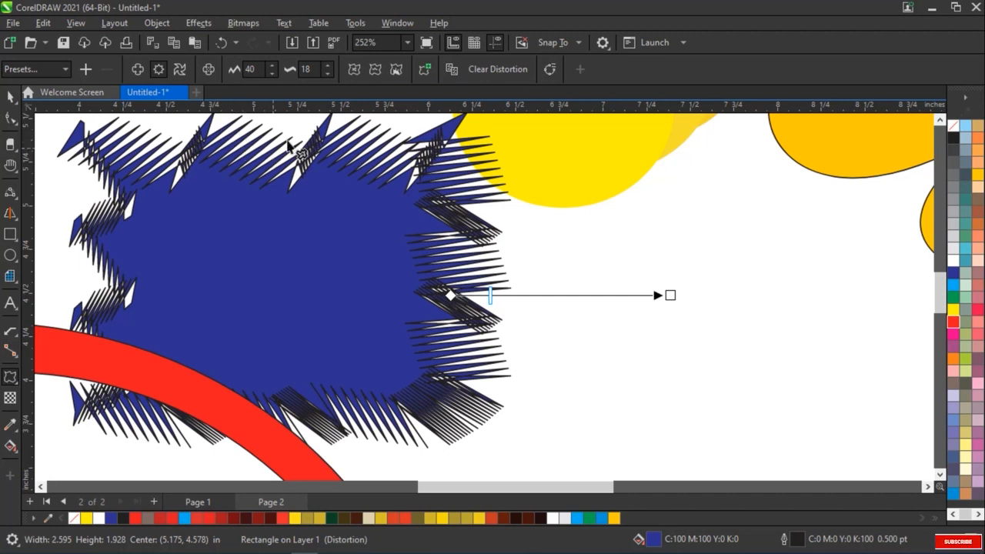
Step: Try the random Zipper option on the blue shape, turn it off, and apply the smooth and local distortion options
left_click(359, 70)
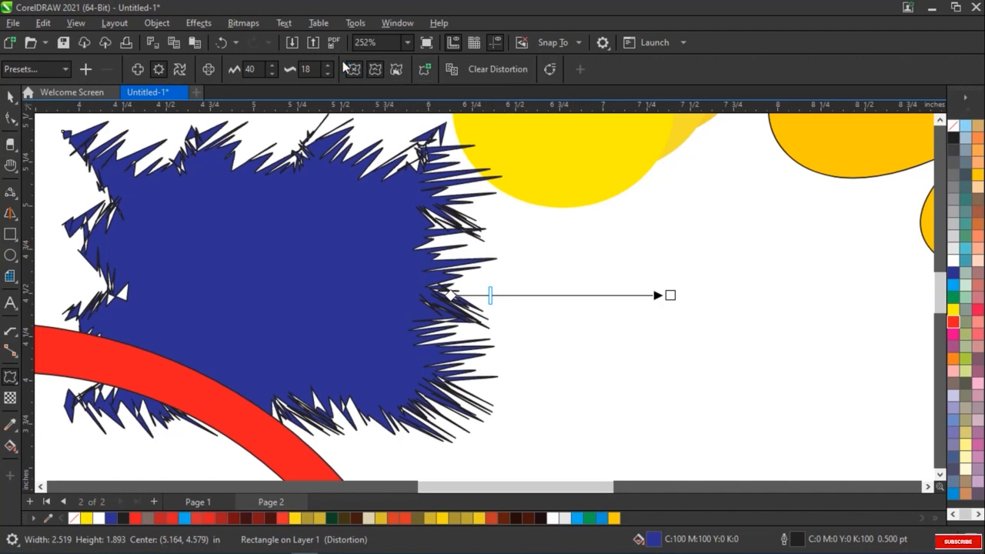
left_click(352, 70)
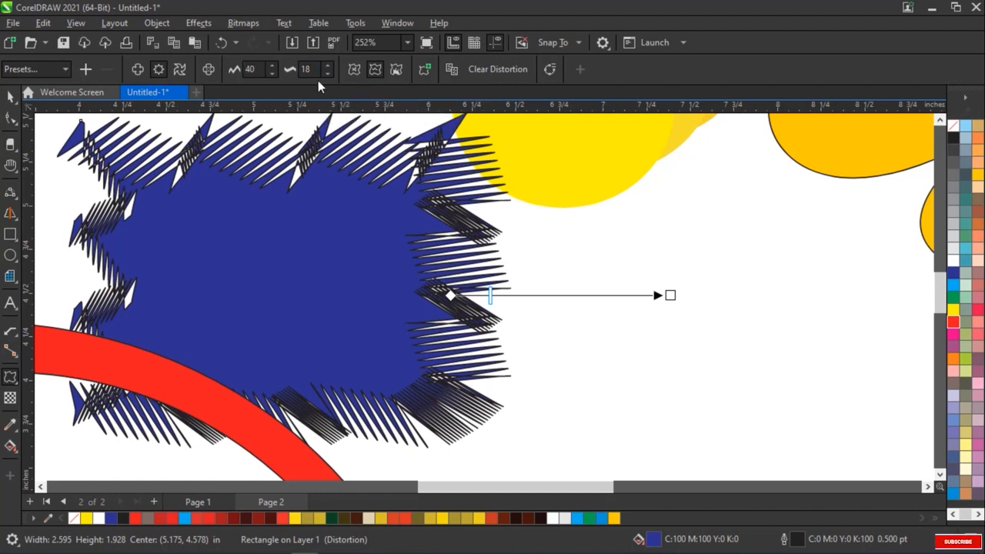
left_click(397, 69)
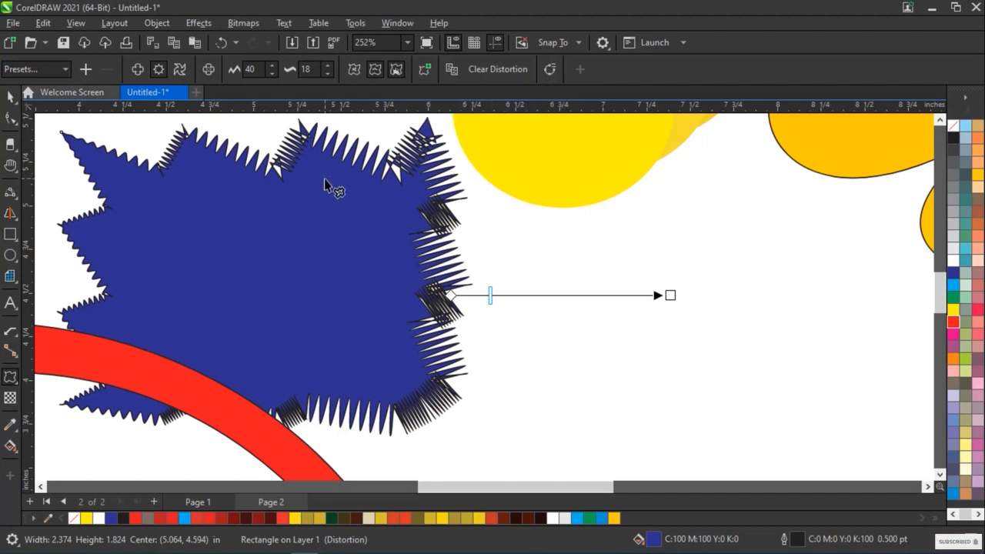
left_click(371, 71)
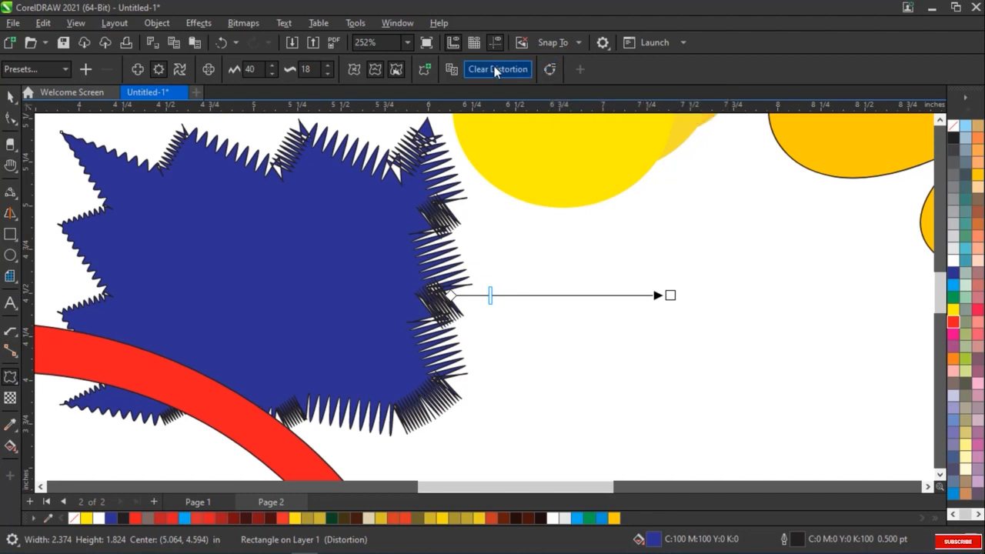
Step: Try to copy distortion properties from another object onto the blue shape
left_click(451, 69)
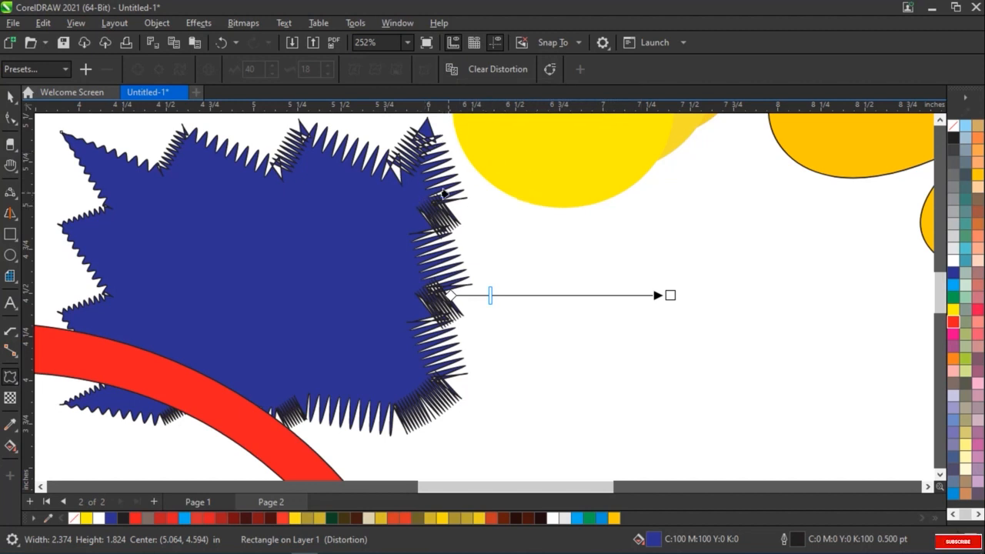
left_click(499, 182)
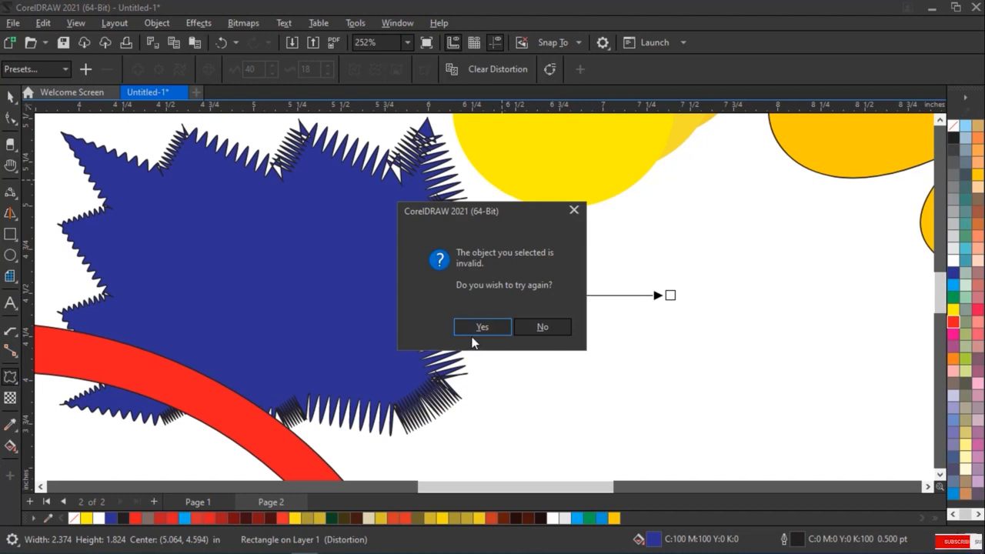
left_click(531, 327)
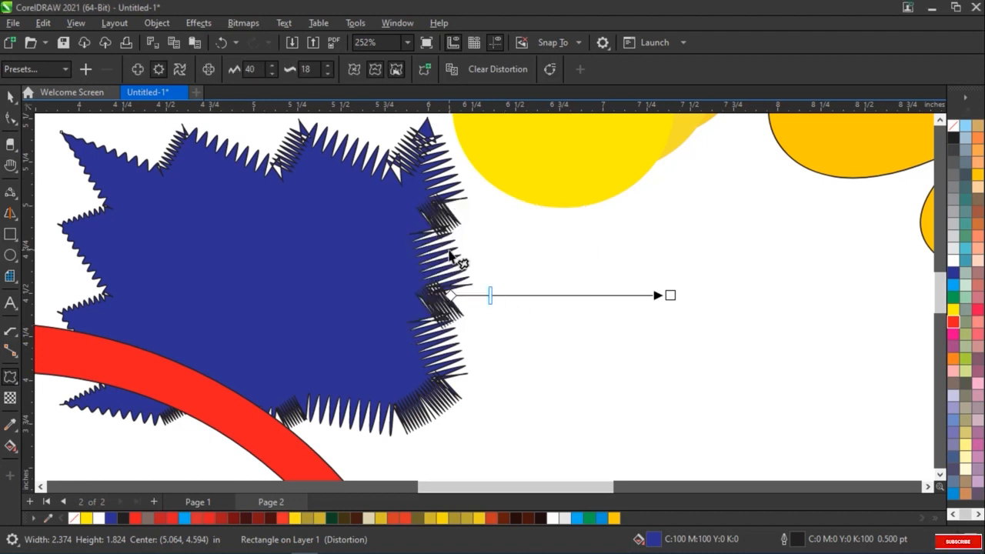
Step: Scale the red spiral down to about 55.6%, 3.675 by 3.33 inches, and move it clear of the blue zipper-distorted shape
scroll(187, 181, "down", 5)
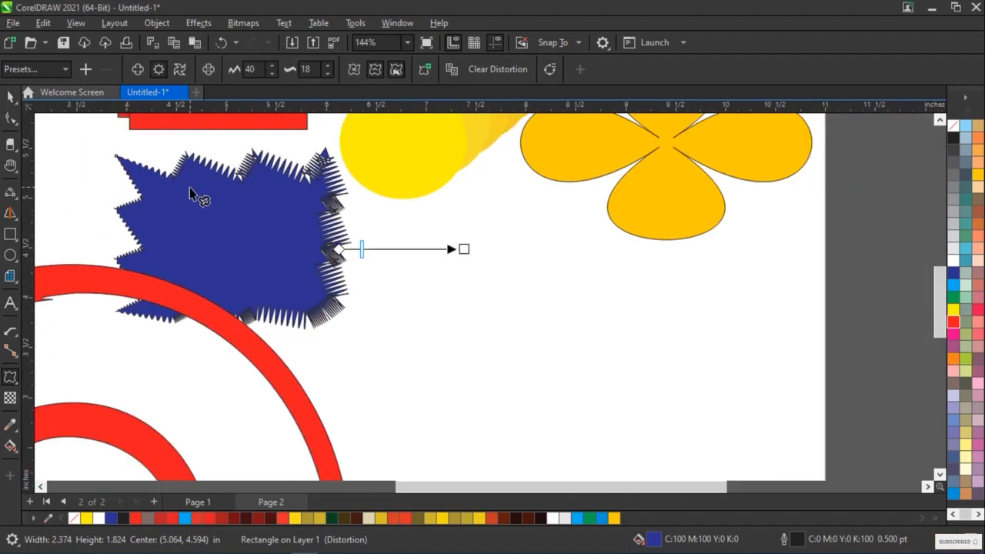
scroll(189, 187, "down", 3)
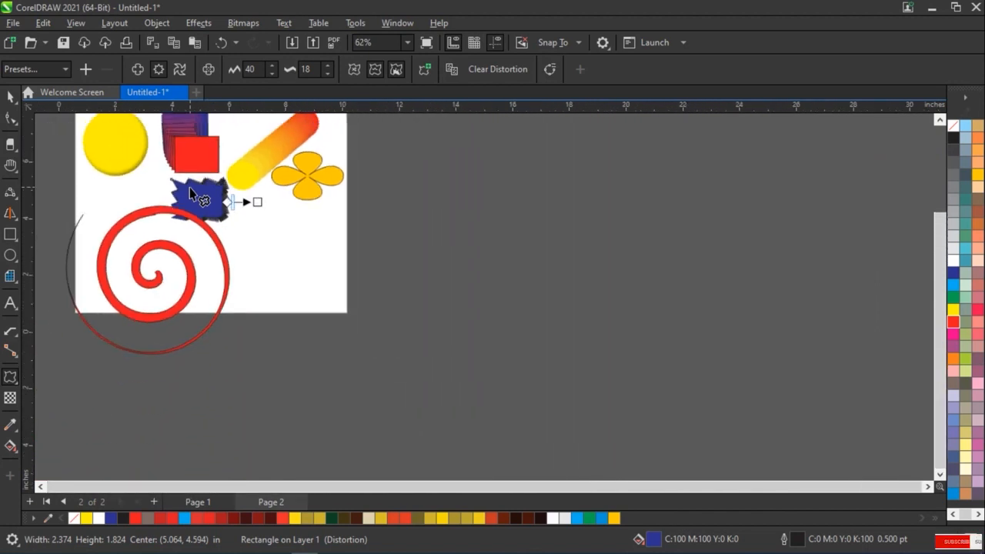
left_click(224, 262)
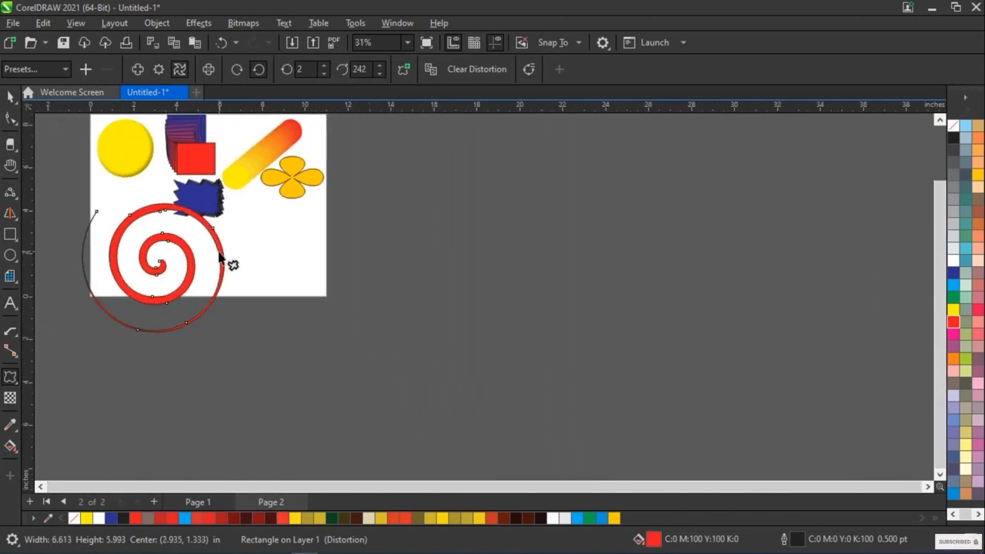
left_click(10, 95)
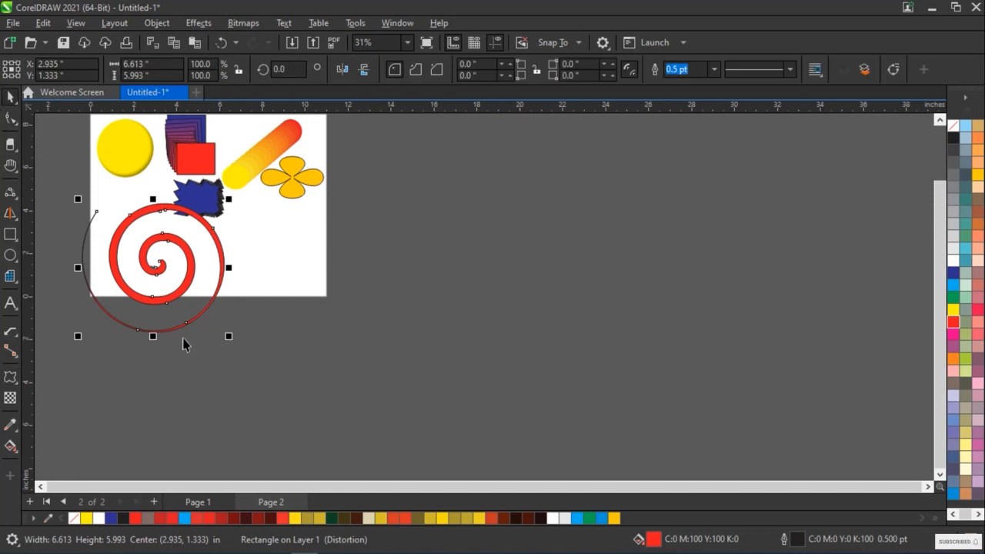
left_click_drag(229, 339, 165, 279)
left_click_drag(127, 235, 142, 233)
scroll(190, 141, "up", 2)
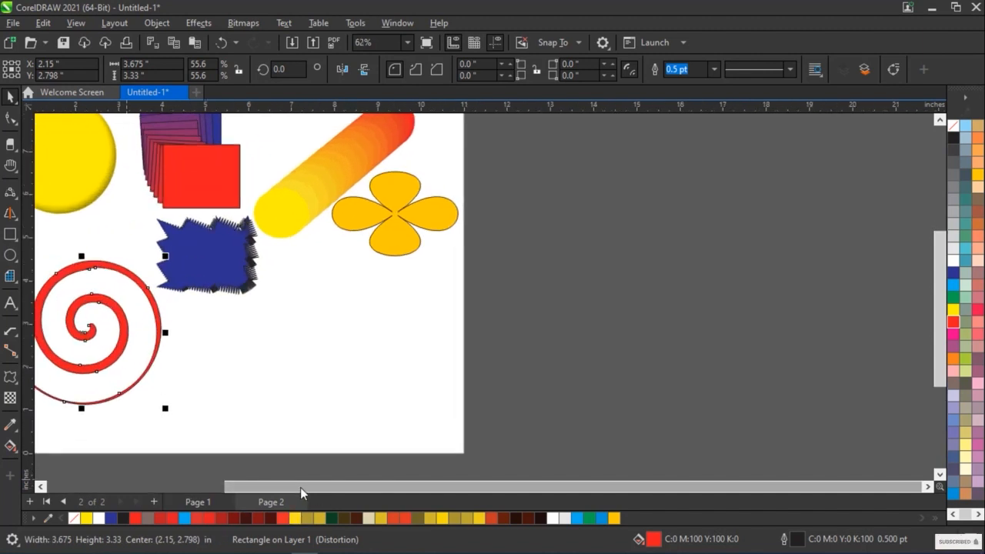
left_click_drag(300, 487, 283, 486)
key("space")
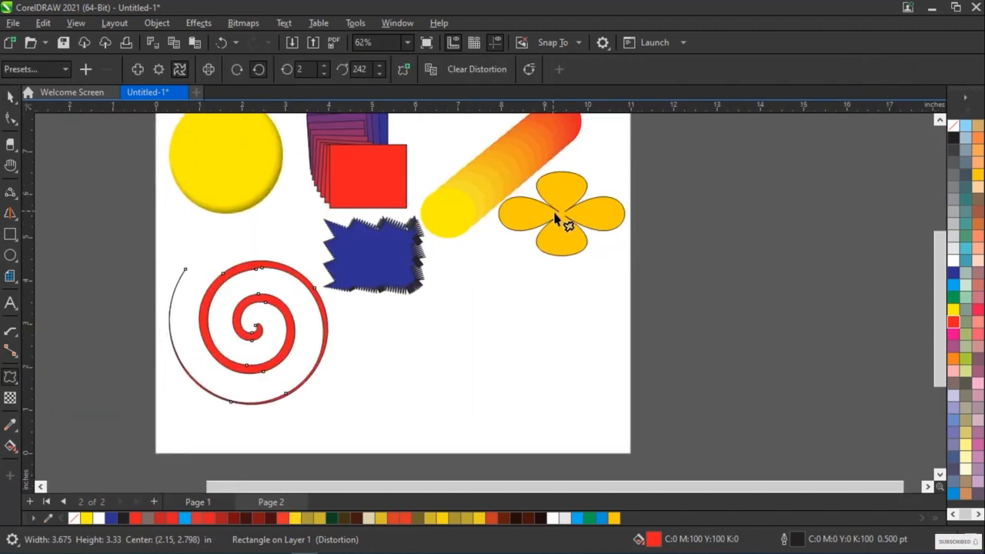
left_click(143, 67)
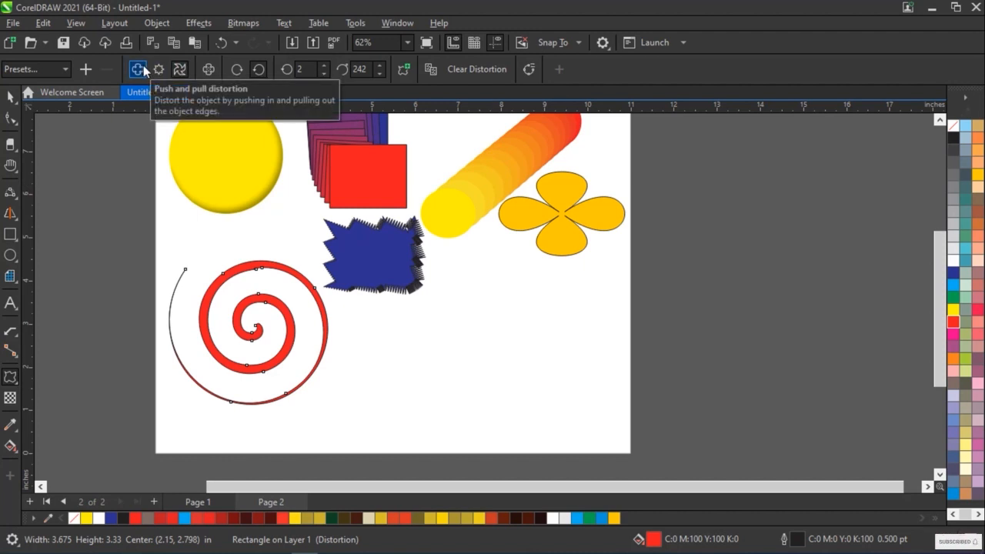
left_click(157, 74)
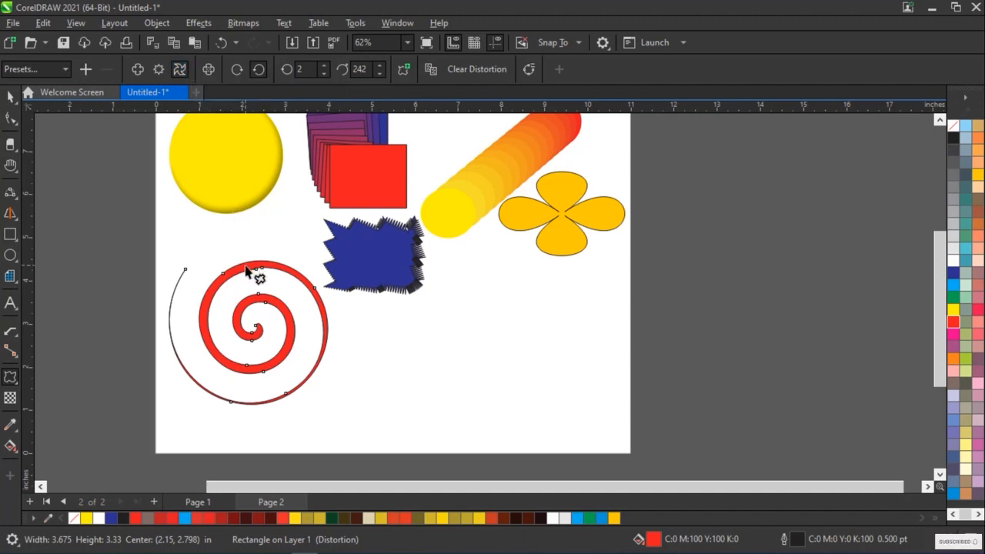
scroll(554, 220, "down", 1)
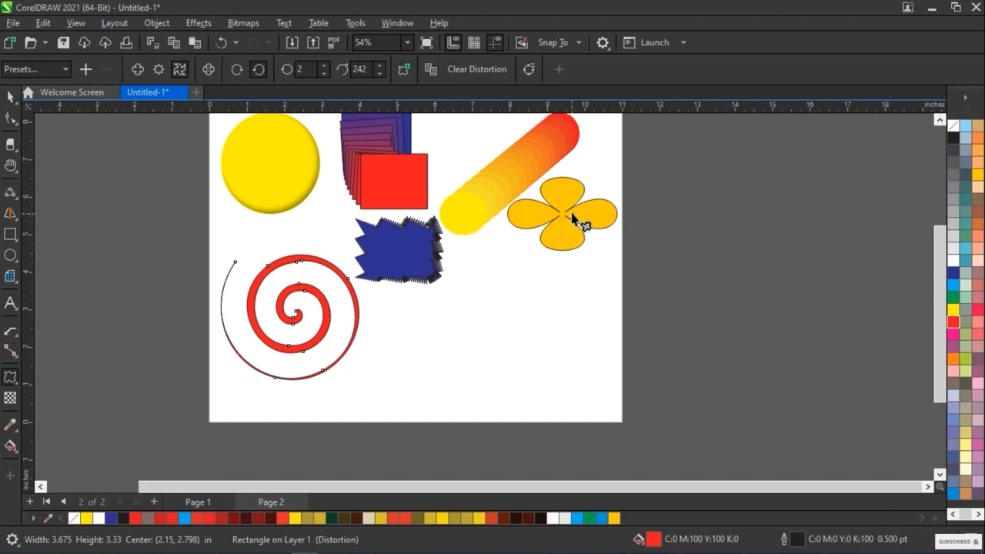
Step: Duplicate the orange four-petal flower in place and rotate the copy by 30 degrees
left_click(9, 98)
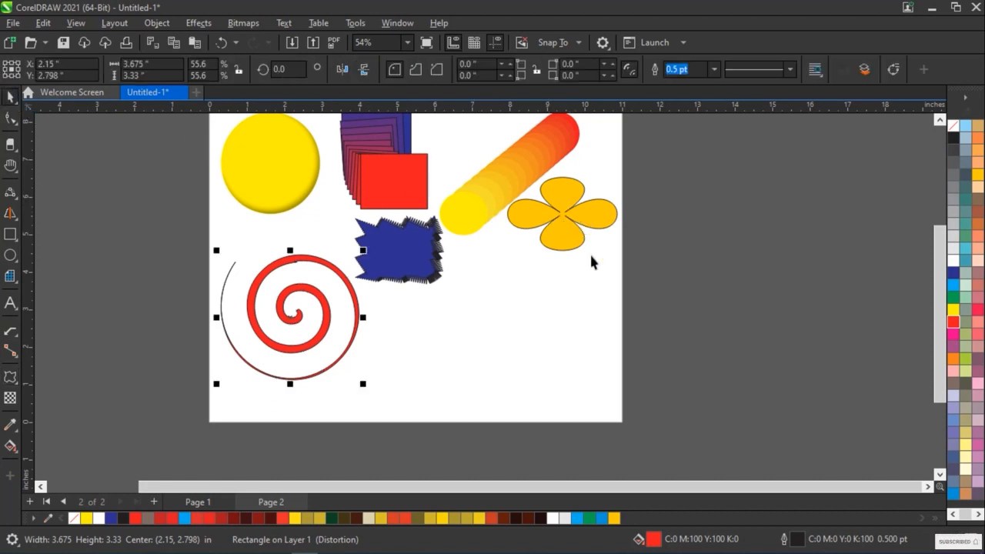
left_click(570, 219)
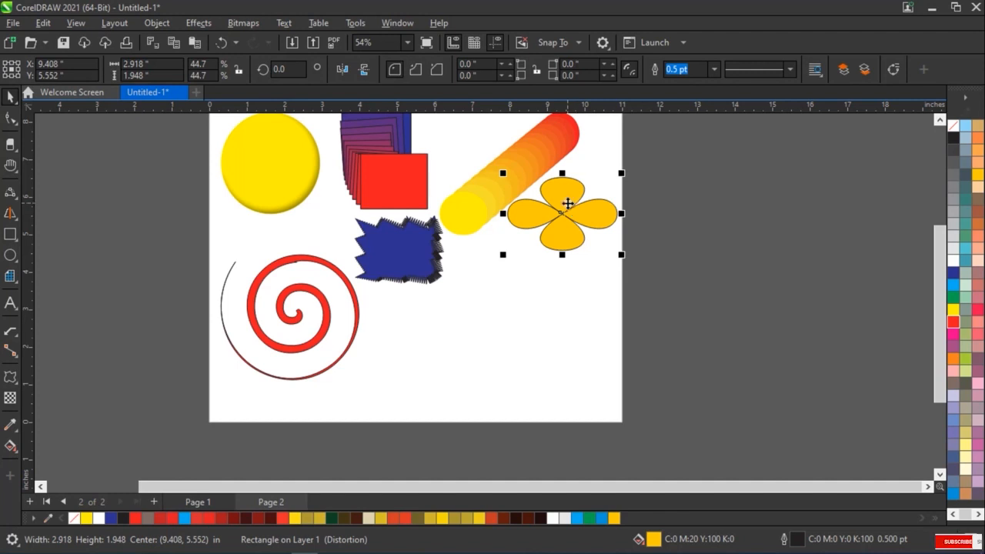
key("ctrl+d")
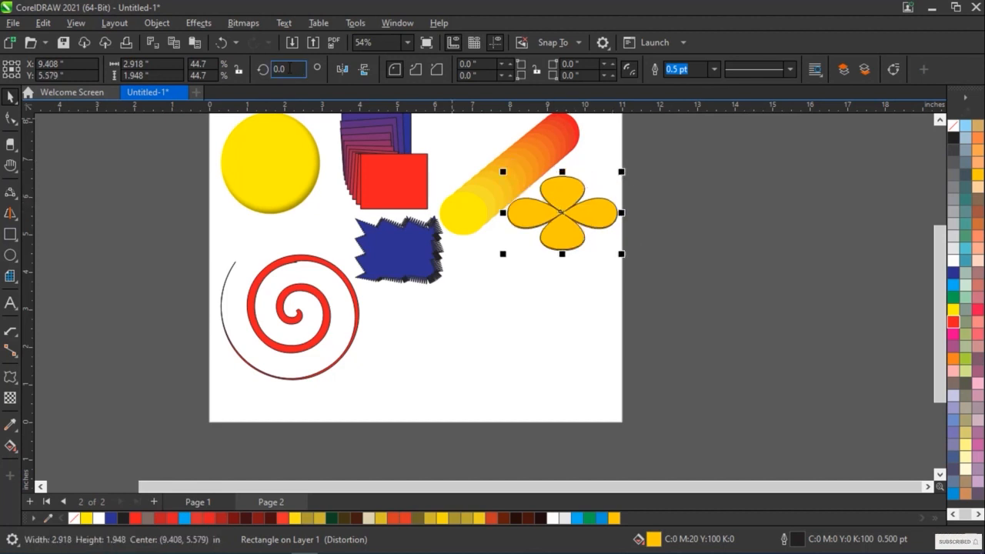
left_click_drag(303, 70, 263, 70)
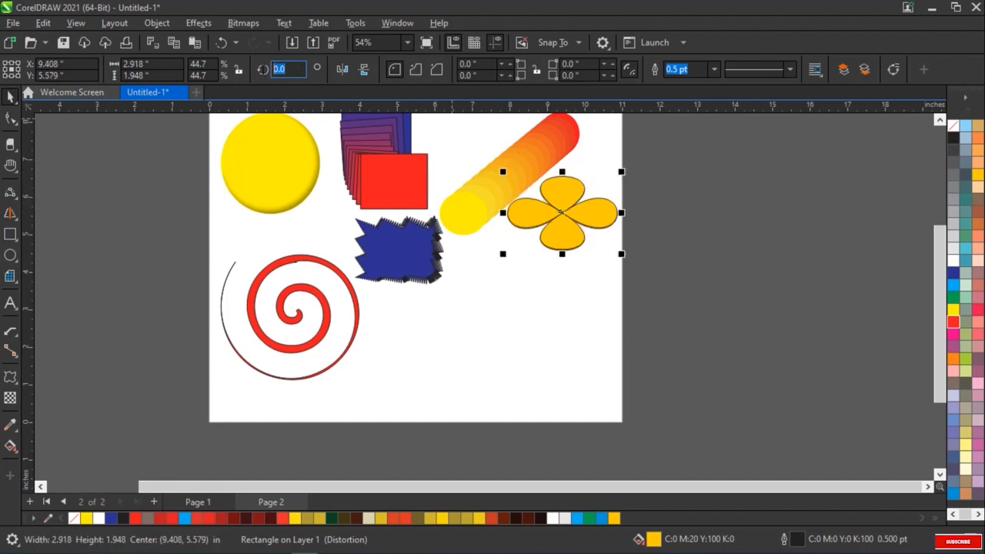
type("30")
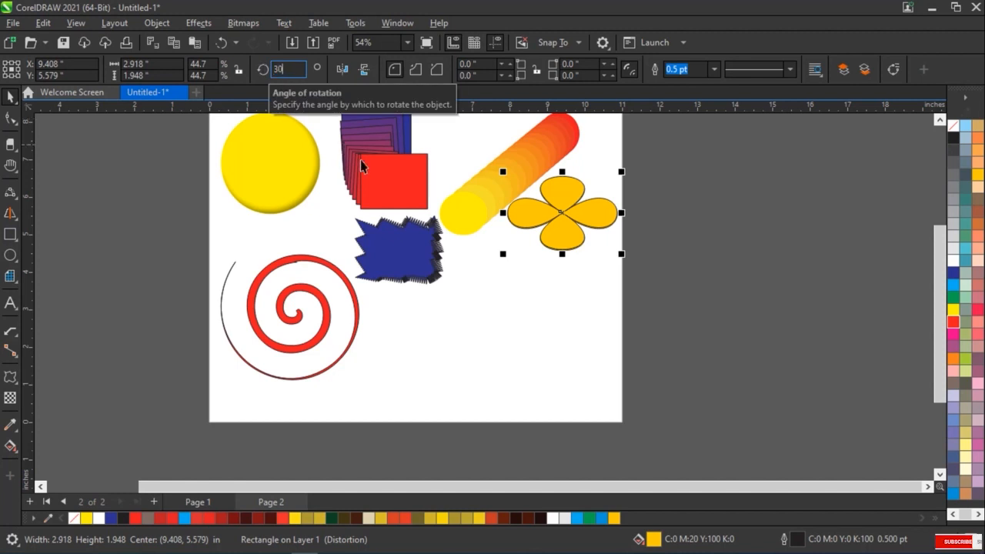
key("Return")
left_click(495, 307)
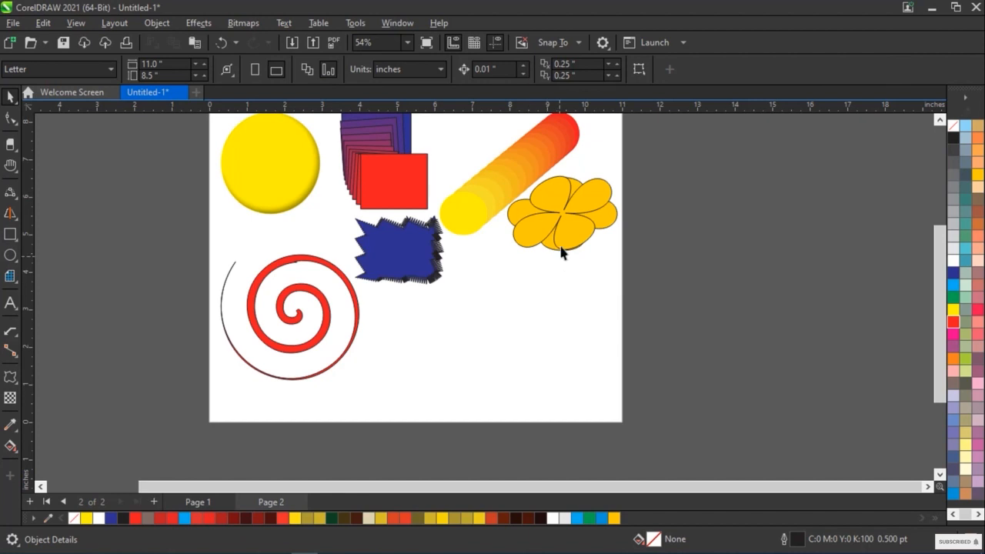
Step: Fill the rotated flower copy with red
left_click(562, 226)
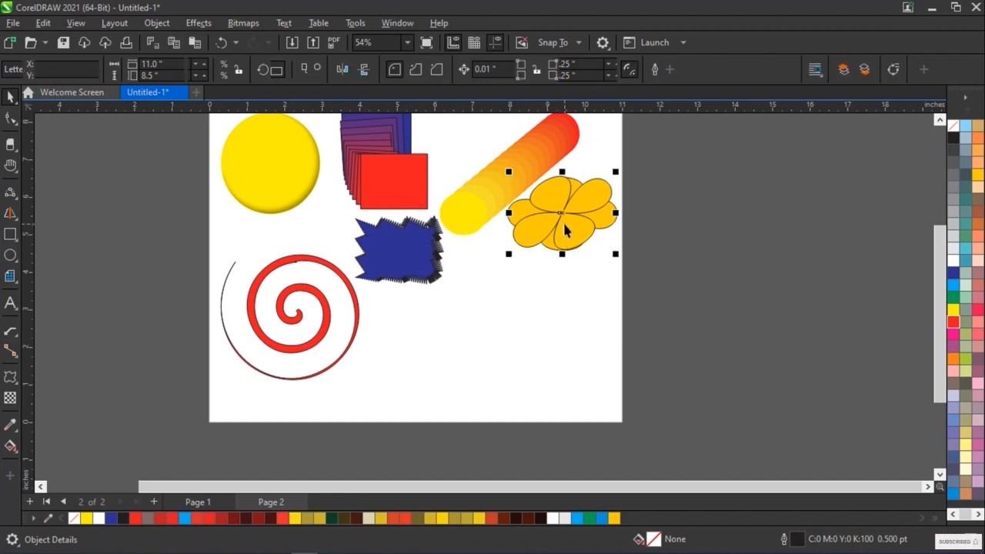
left_click(953, 322)
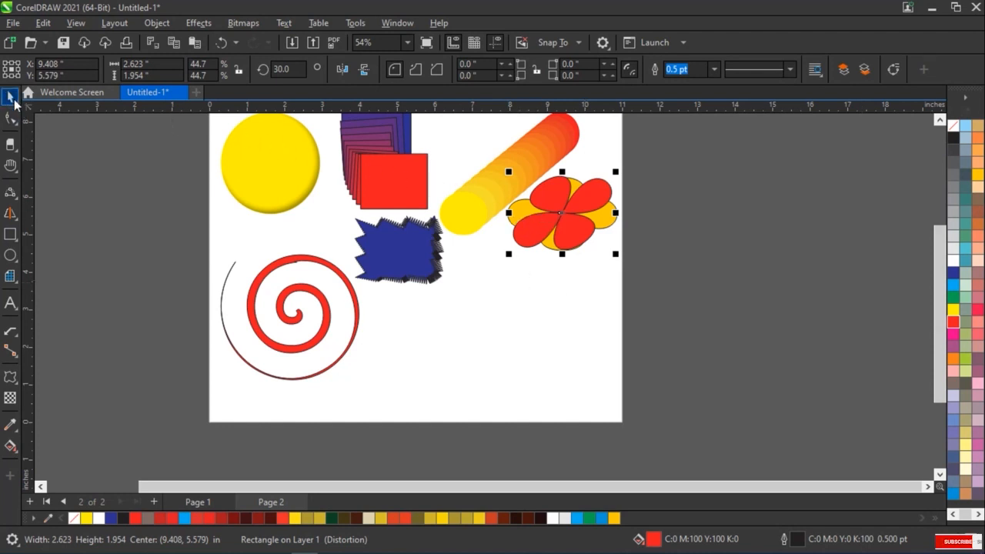
scroll(585, 228, "up", 4)
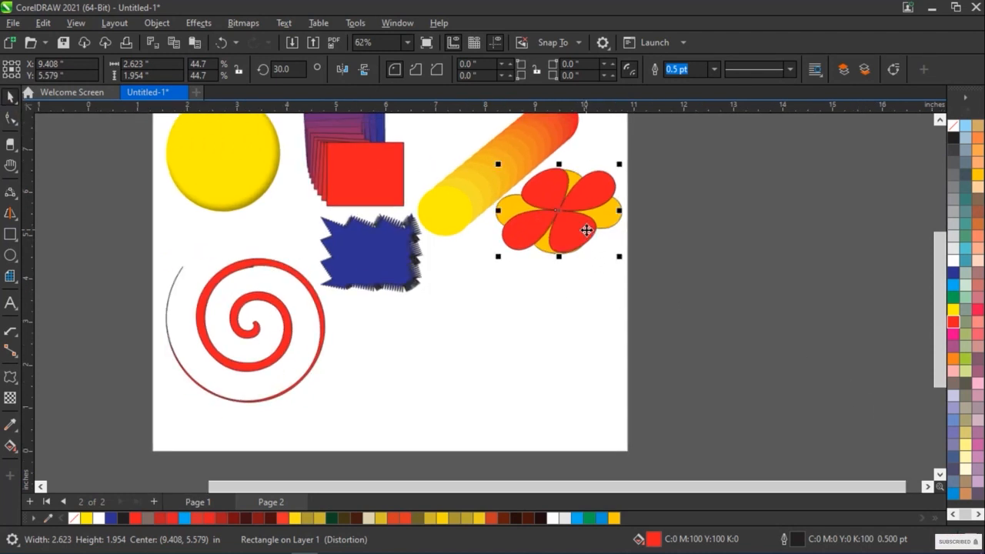
scroll(587, 230, "up", 2)
scroll(586, 230, "down", 5)
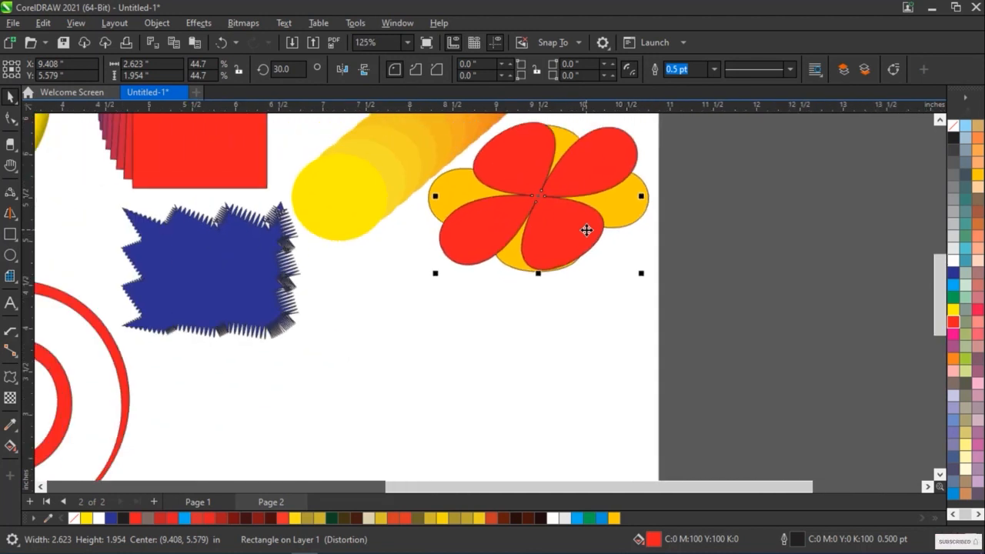
scroll(587, 230, "up", 1)
scroll(586, 230, "down", 3)
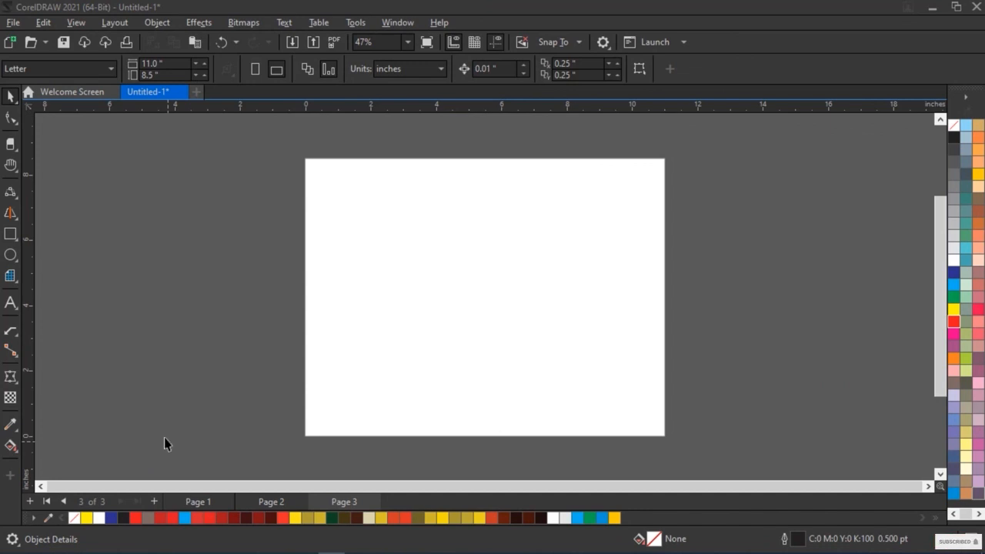
left_click(11, 376)
left_click(19, 384)
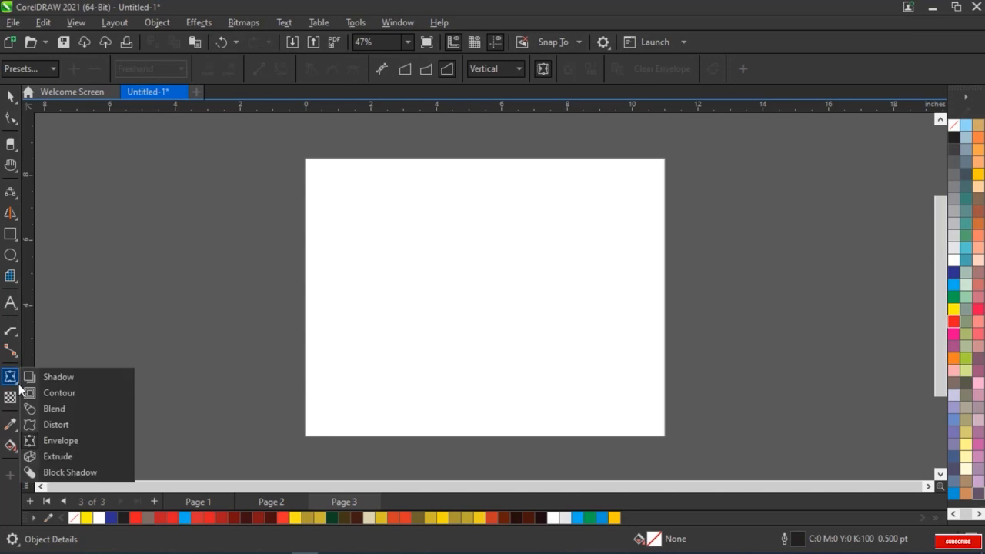
left_click(82, 442)
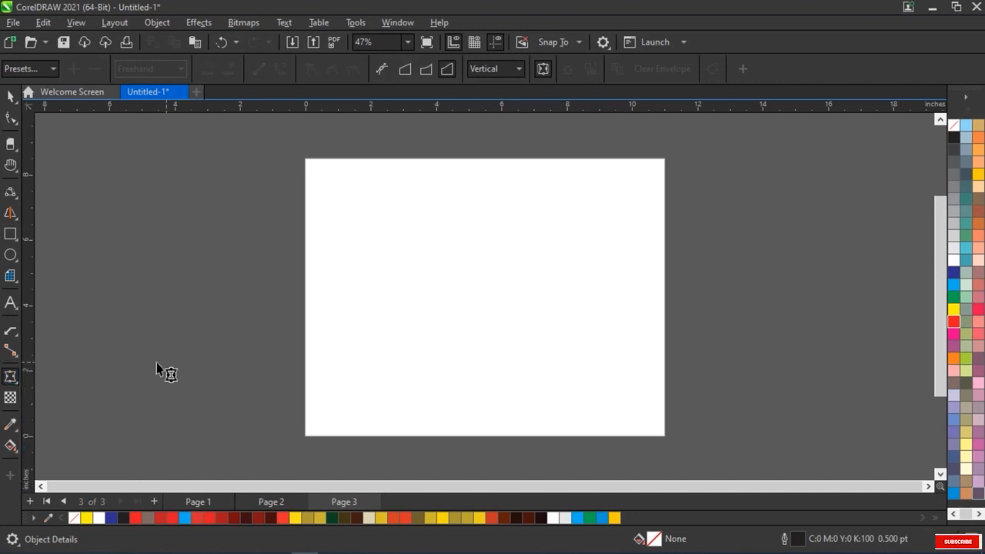
left_click(11, 117)
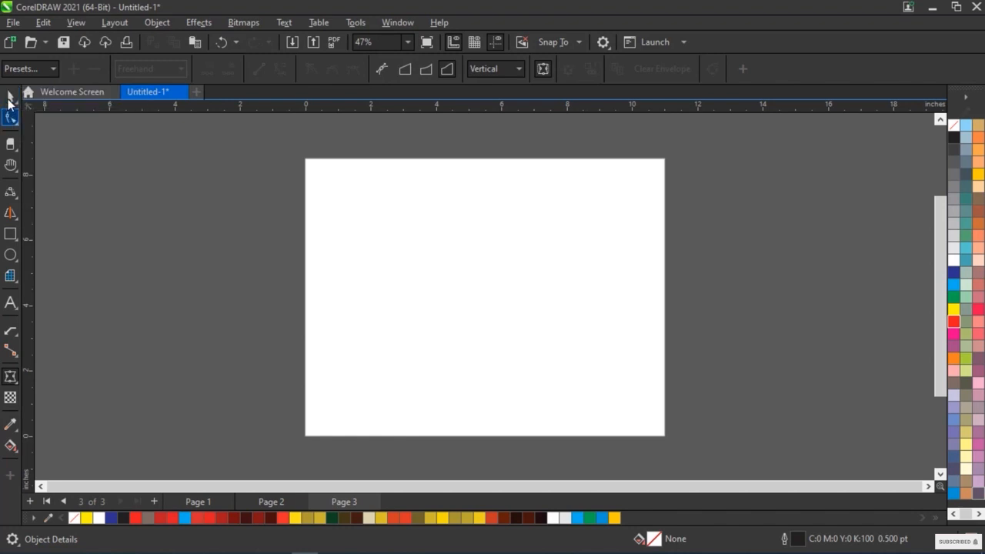
left_click(10, 98)
Step: Add the text LAUREL in the upper part of the blank Page 3
left_click(11, 302)
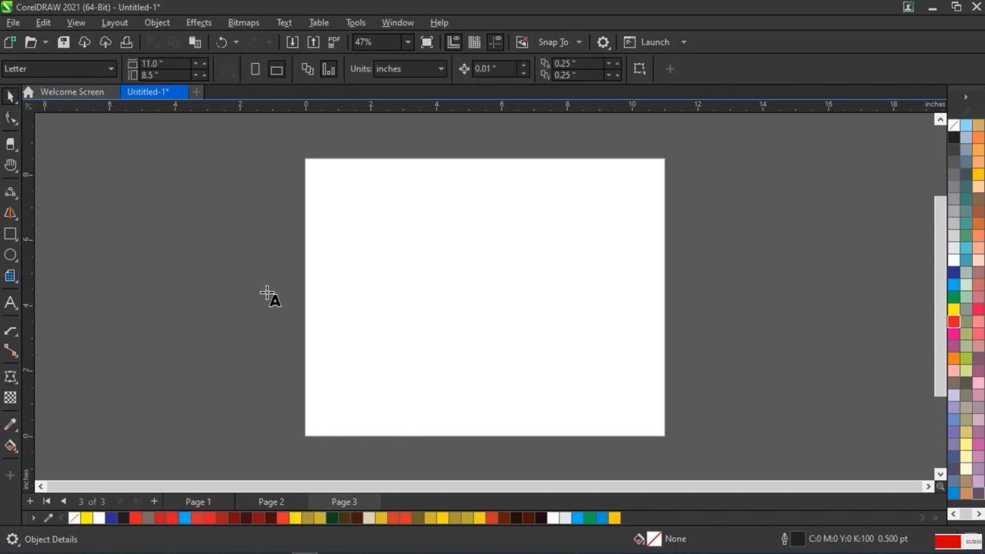
left_click(390, 257)
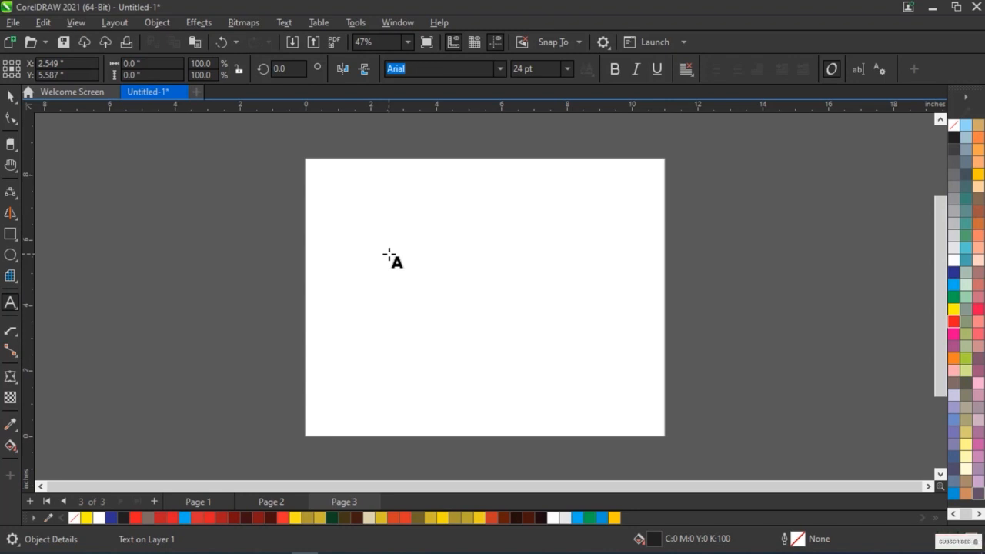
type("AUREL")
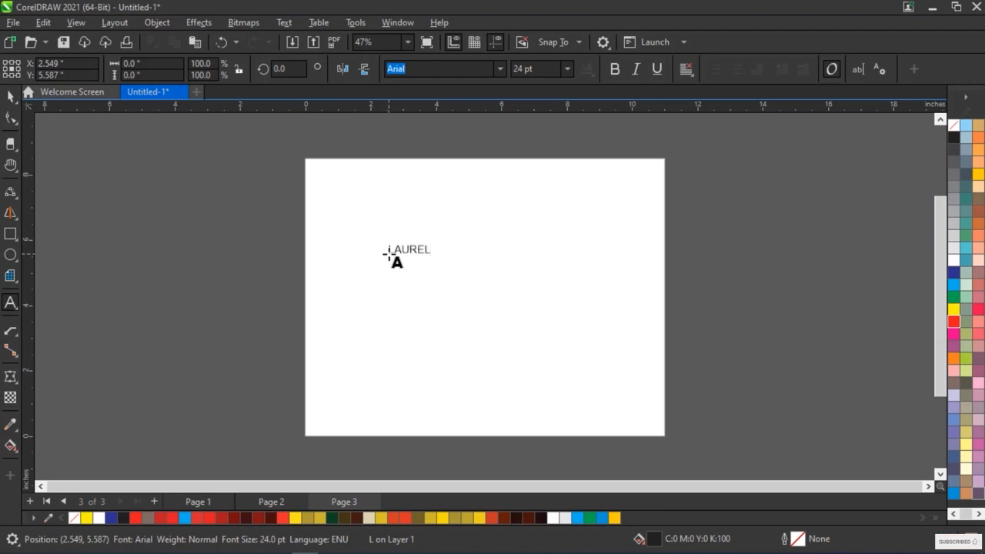
key("ctrl+space")
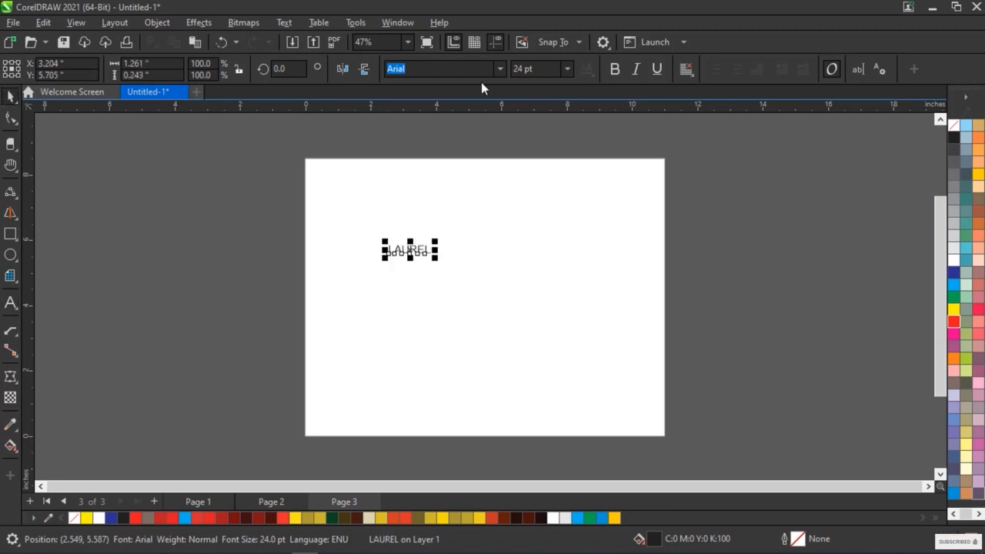
Step: Format the LAUREL text as 100 pt Arial Rounded MT Bold and move it down to the middle of the page
left_click(568, 69)
left_click(551, 287)
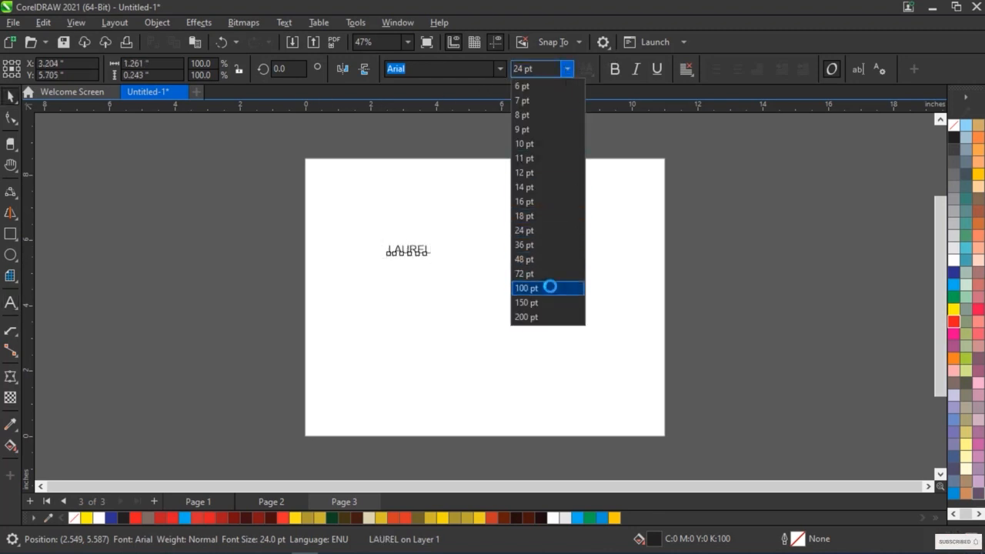
left_click(499, 69)
left_click(495, 137)
left_click(500, 69)
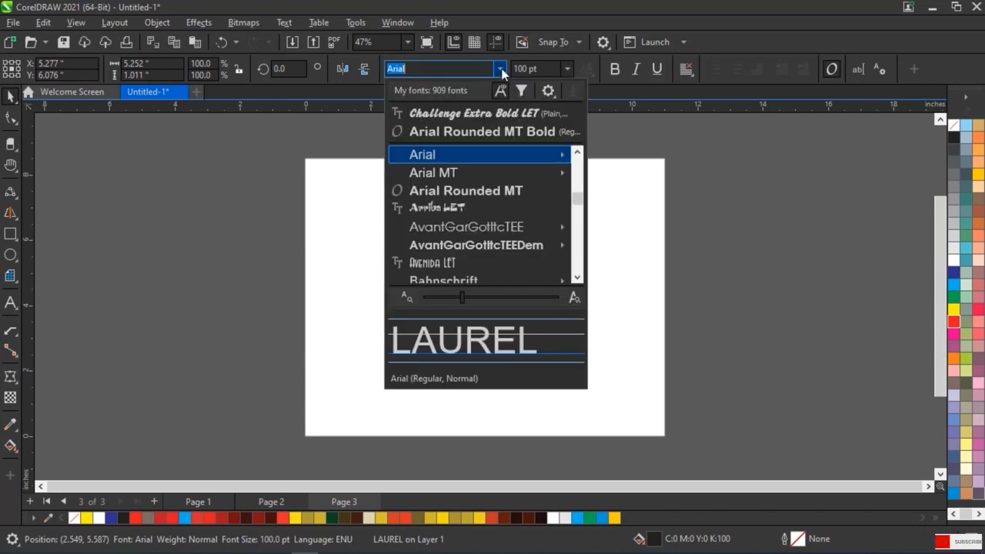
left_click(499, 132)
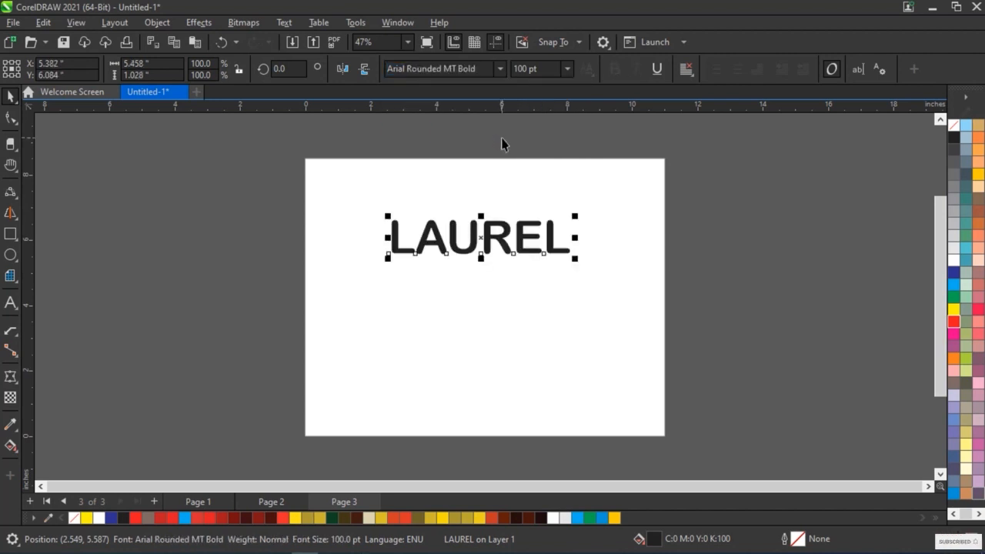
left_click_drag(481, 239, 484, 289)
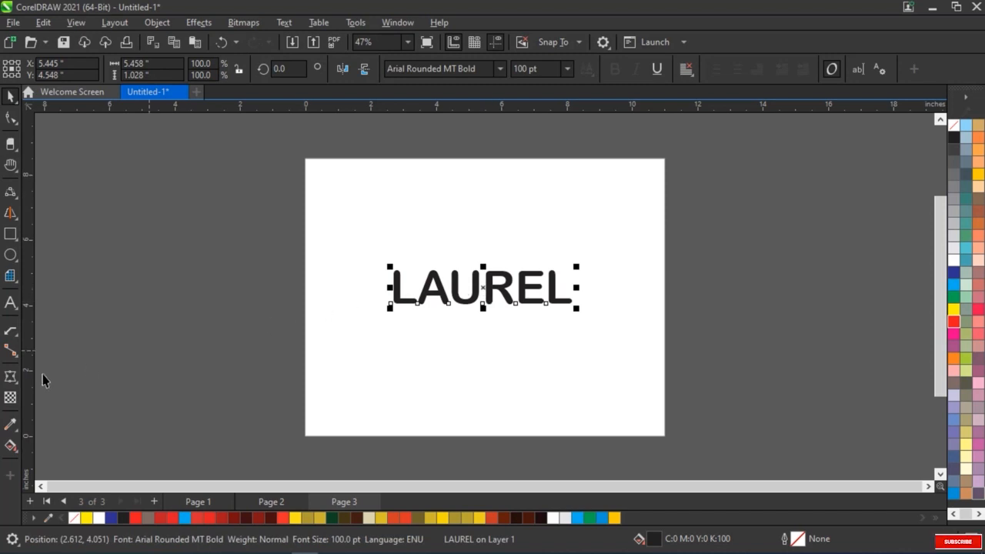
Step: Apply the Circular envelope preset to the LAUREL text
left_click(7, 381)
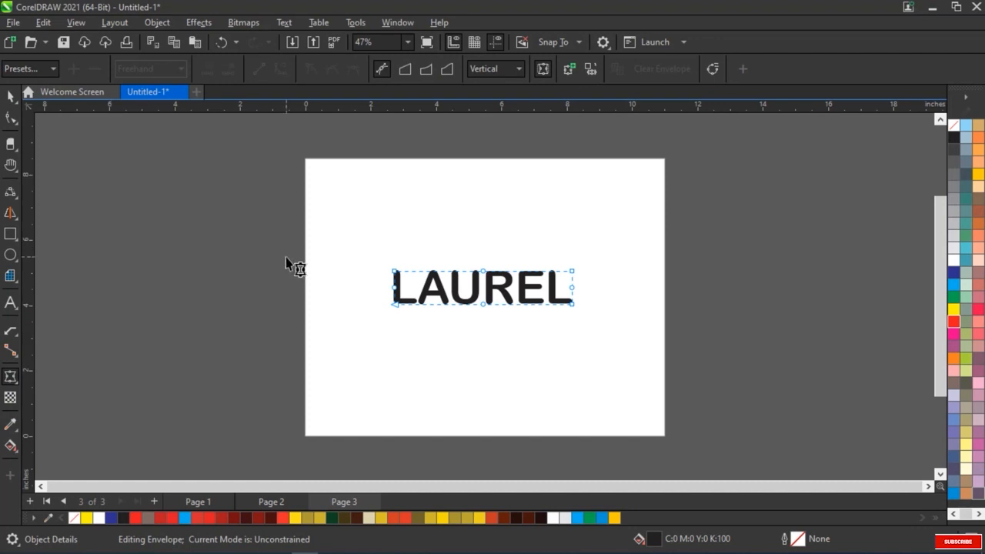
left_click(54, 70)
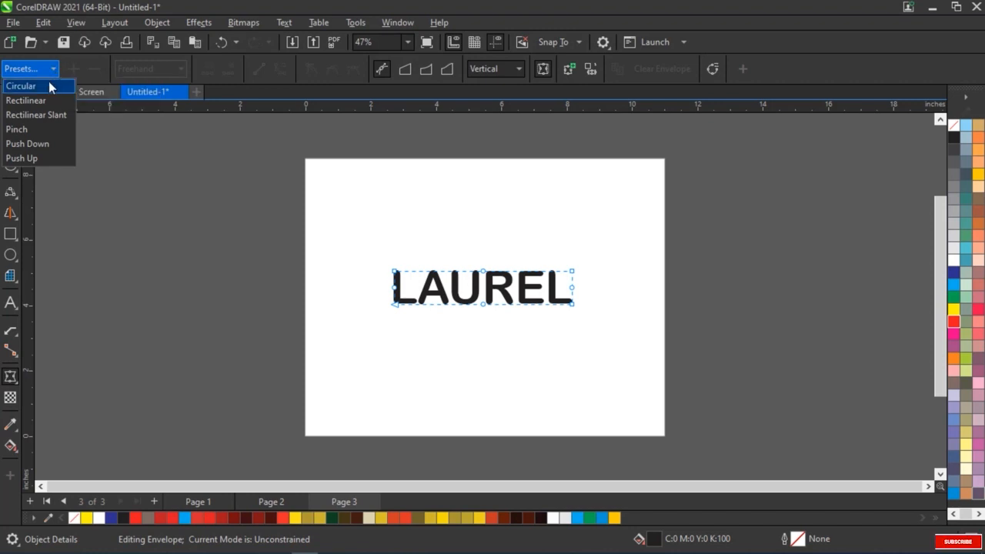
mouse_move(50, 87)
left_click(49, 83)
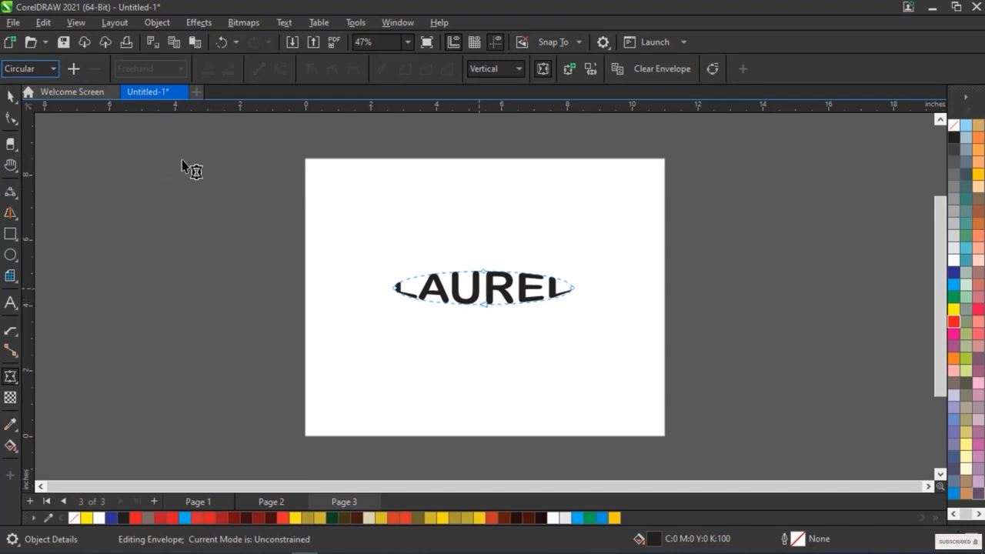
Step: Apply the Rectilinear envelope preset to the LAUREL text, followed by the Rectilinear Slant preset
left_click(53, 70)
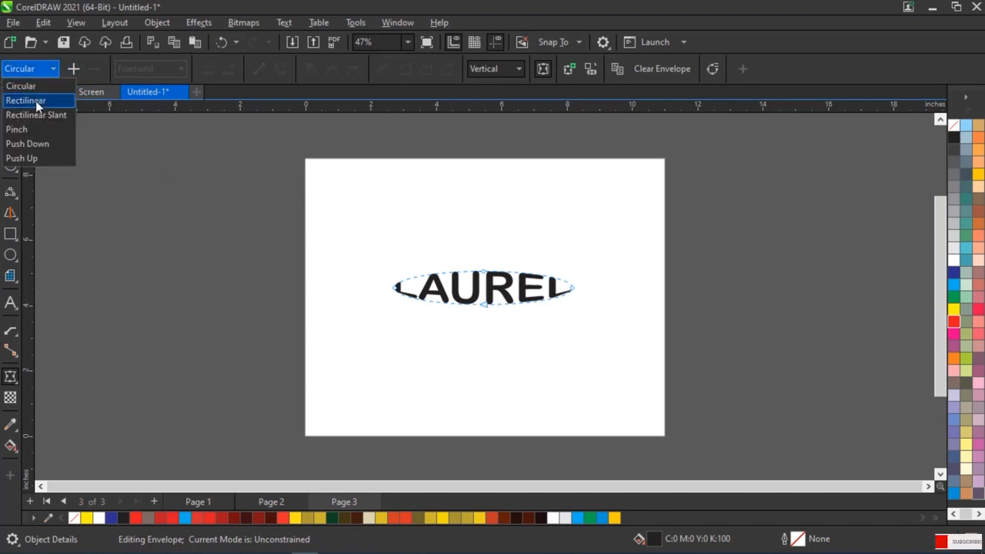
left_click(35, 101)
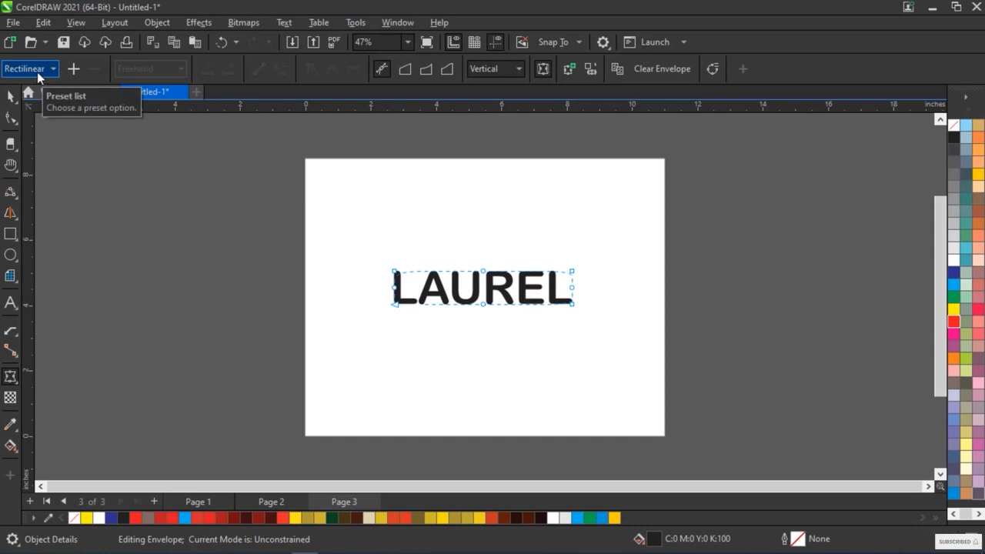
left_click(53, 69)
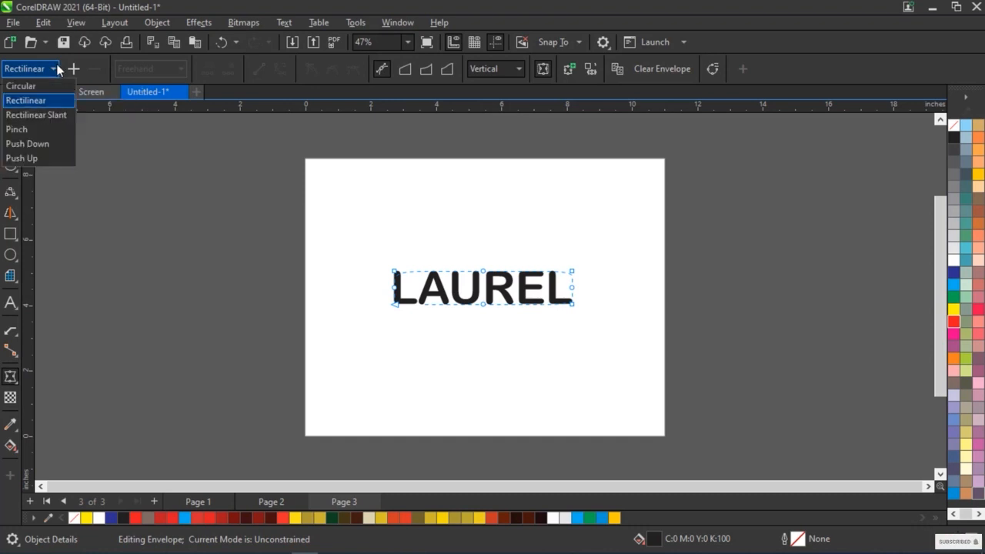
left_click(57, 115)
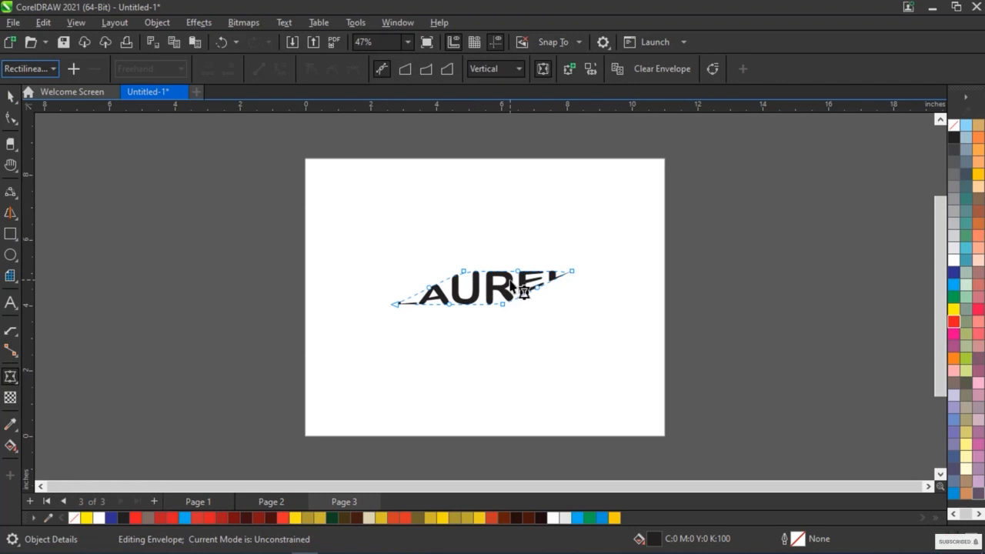
Step: Change the LAUREL envelope to the Pinch preset and after that to the Push Down preset
left_click(58, 66)
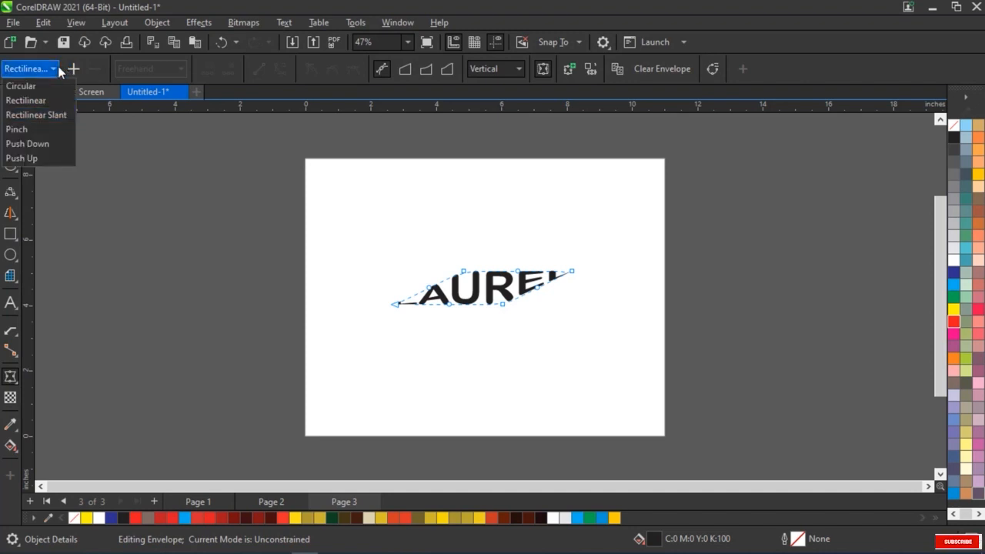
left_click(40, 128)
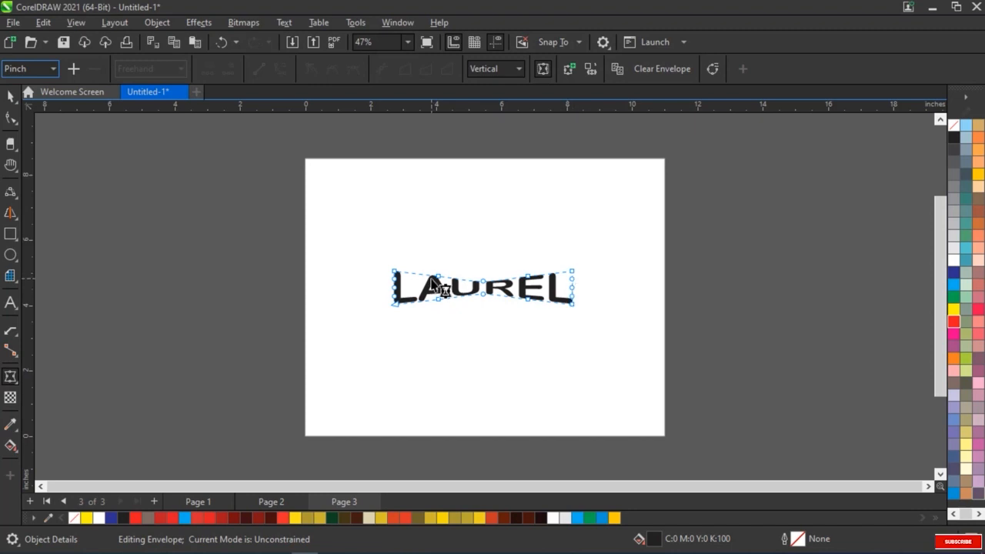
left_click(51, 68)
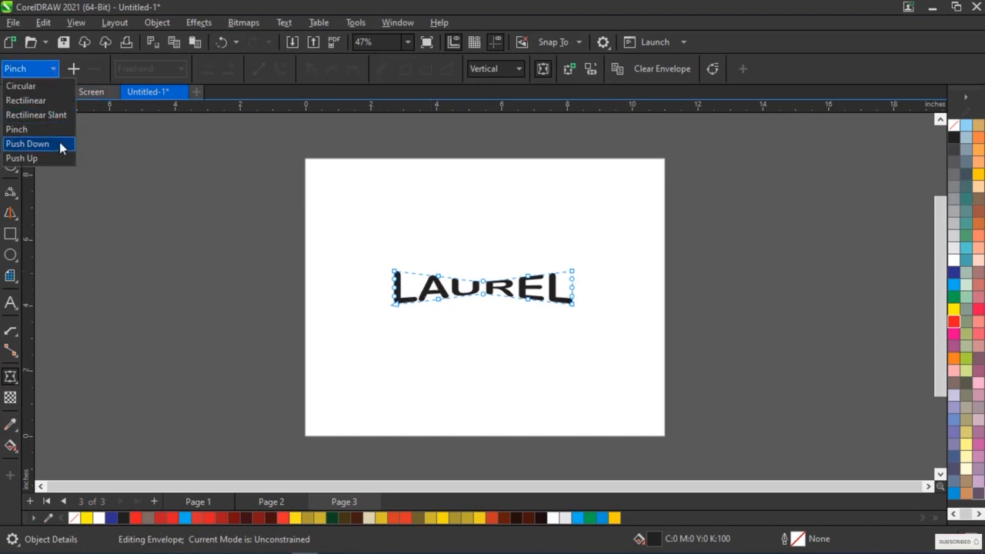
left_click(59, 143)
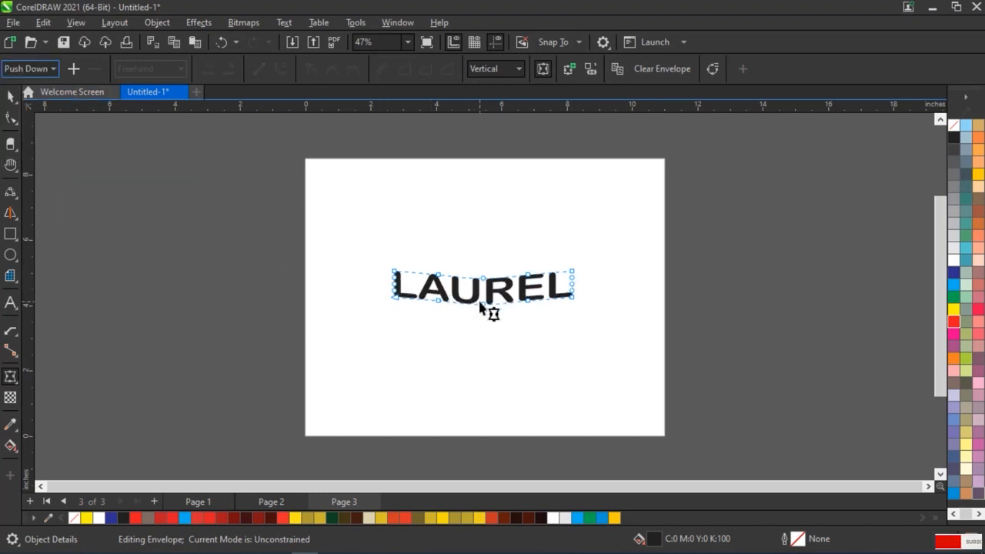
Step: Apply the Push Up envelope preset to the LAUREL text
left_click(40, 67)
left_click(54, 157)
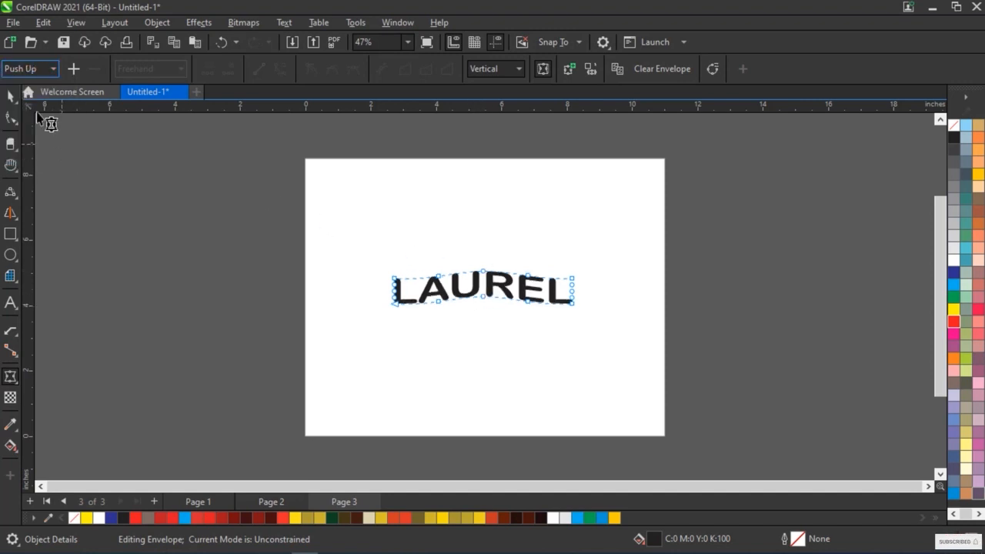
left_click(54, 68)
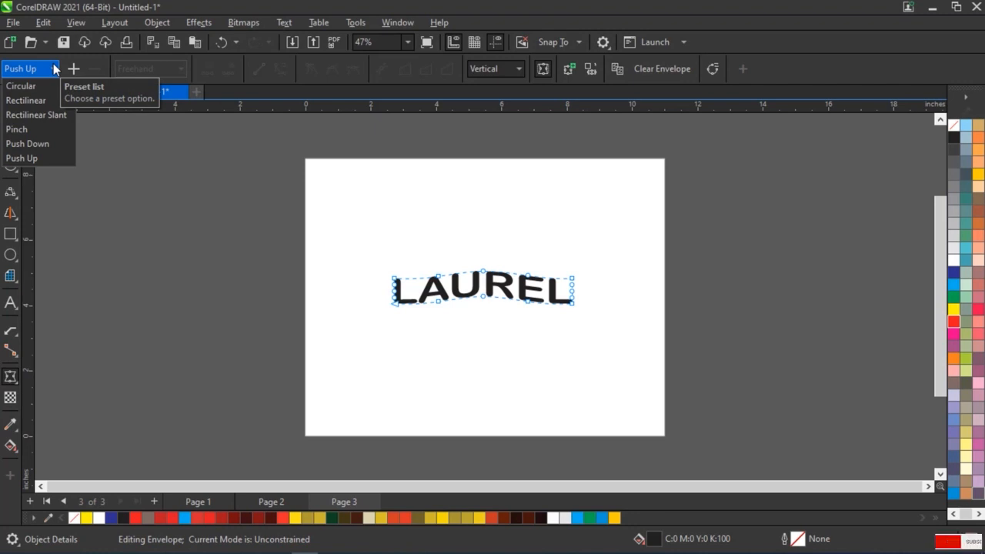
left_click(54, 69)
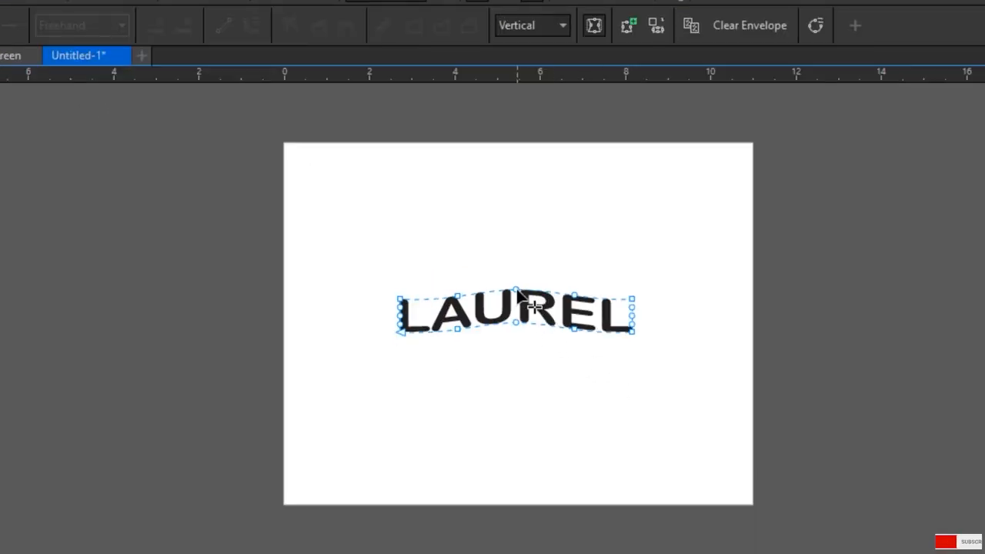
Step: Clear the envelope from LAUREL and pull its upper middle envelope node slightly down in straight line mode
left_click(751, 23)
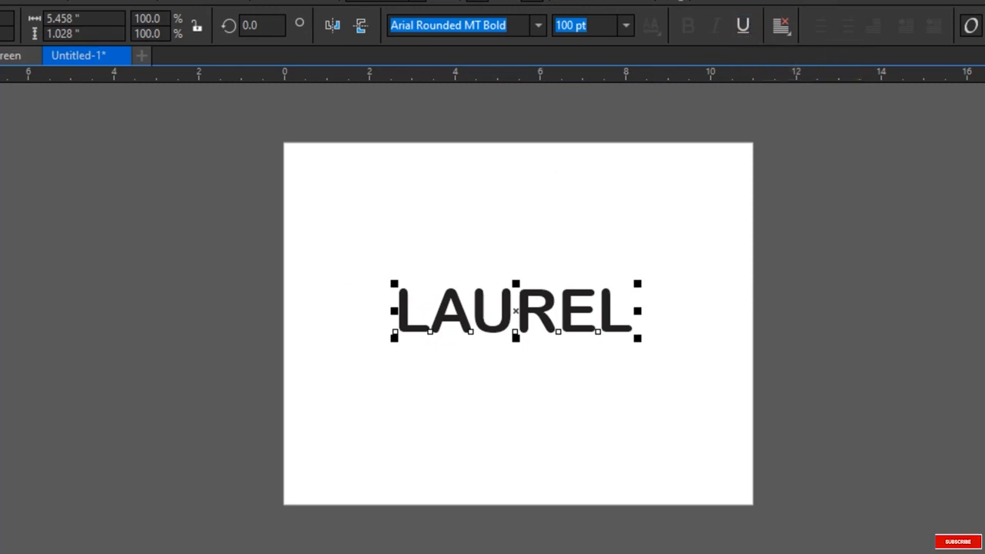
left_click(1, 400)
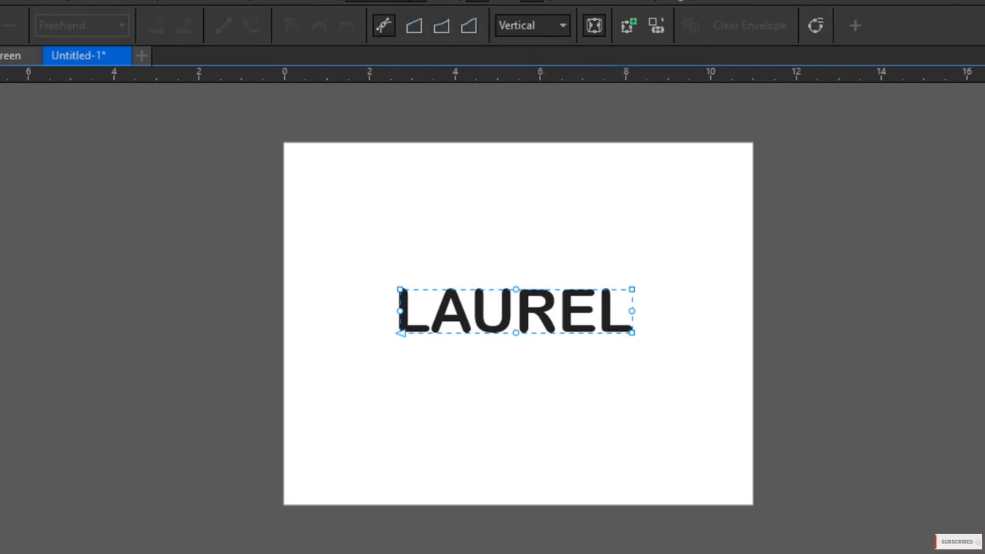
left_click(422, 24)
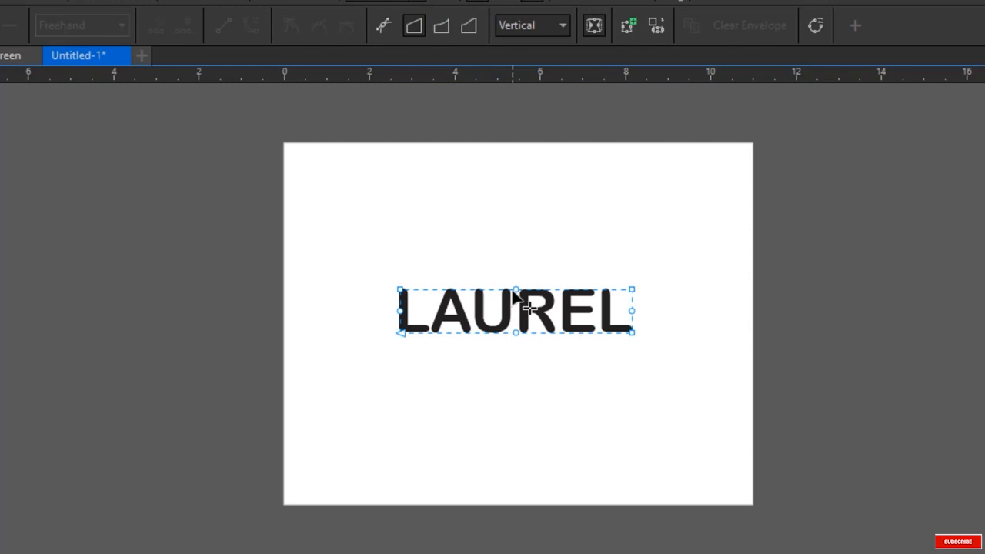
left_click_drag(514, 293, 515, 299)
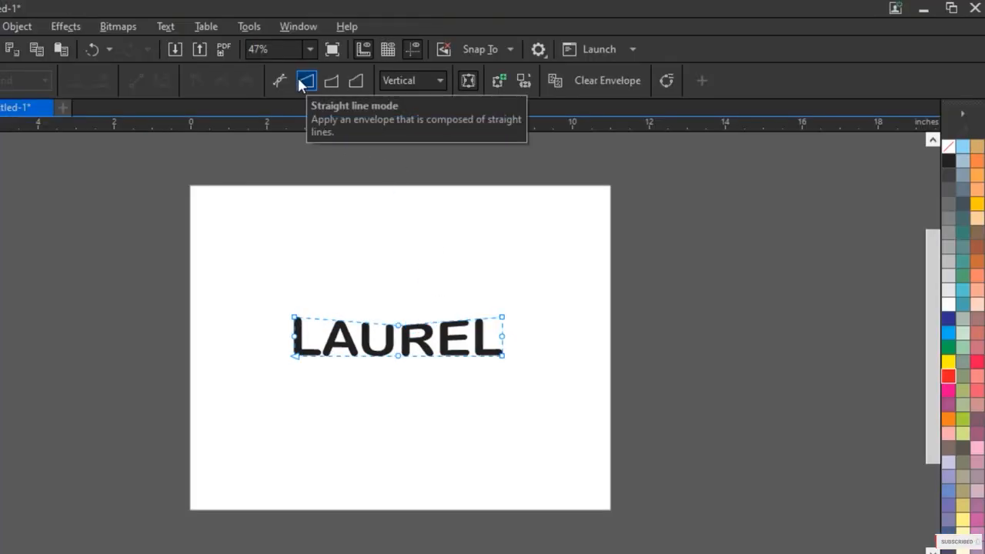
Step: Arch the upper edge of the LAUREL envelope with its middle node in single arc mode, and flatten the arch slightly using double arc mode
left_click(331, 80)
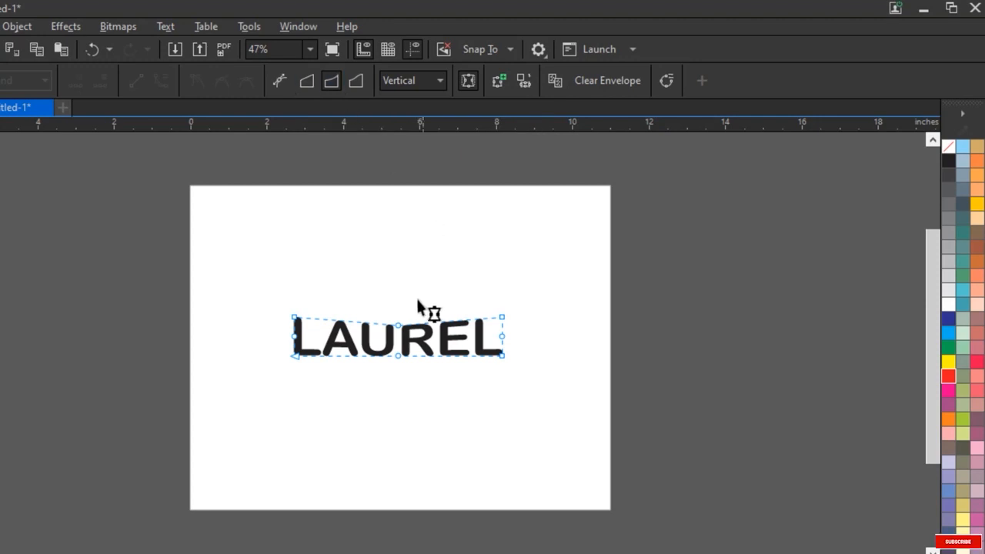
left_click_drag(401, 328, 400, 286)
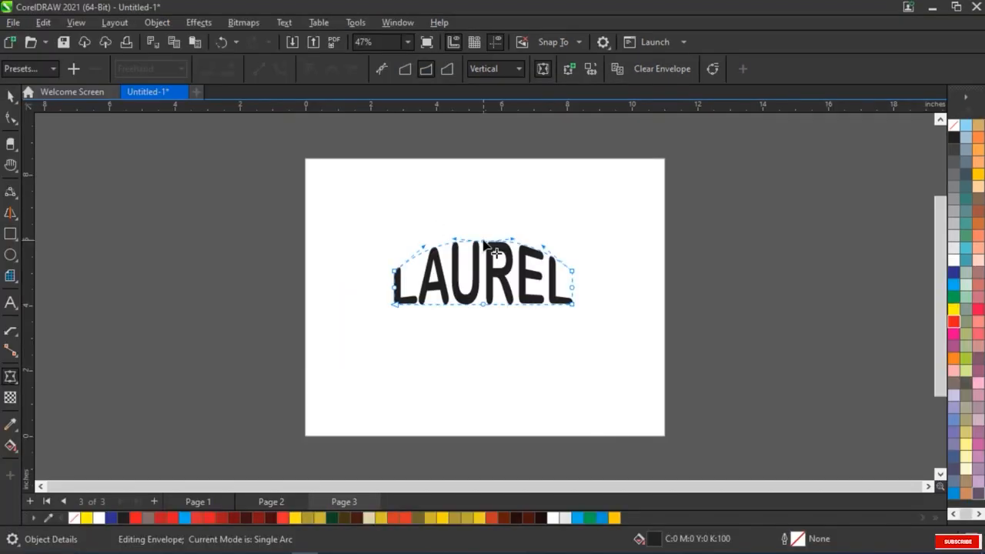
left_click_drag(483, 242, 498, 259)
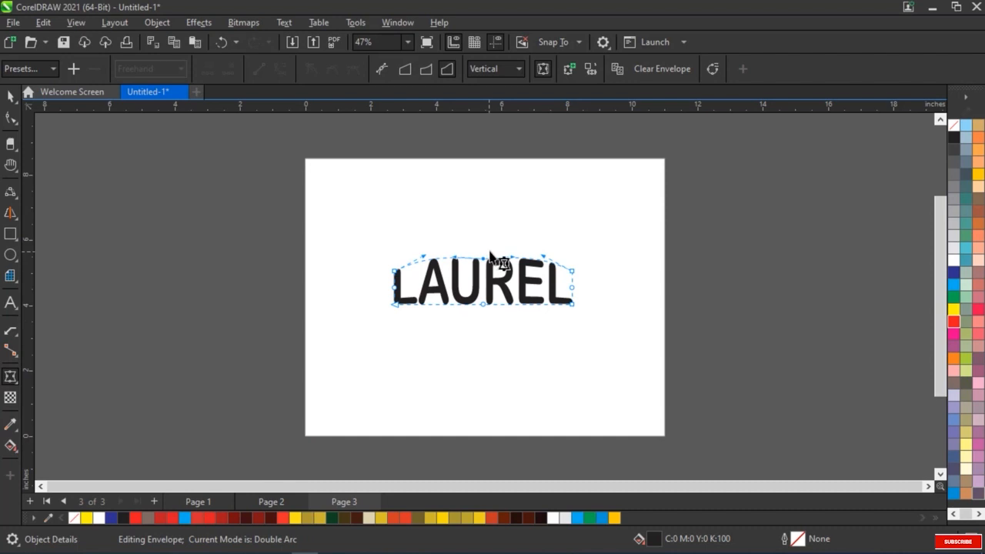
Step: Try the Horizontal, Original and Putty mapping modes on the LAUREL envelope and return it to Vertical
left_click(512, 74)
left_click(515, 83)
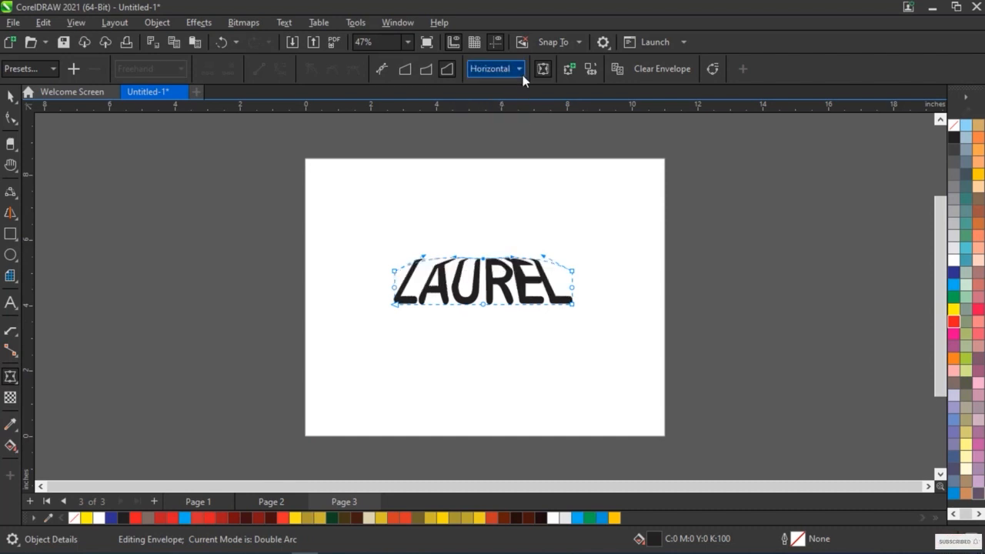
left_click(517, 72)
left_click(509, 94)
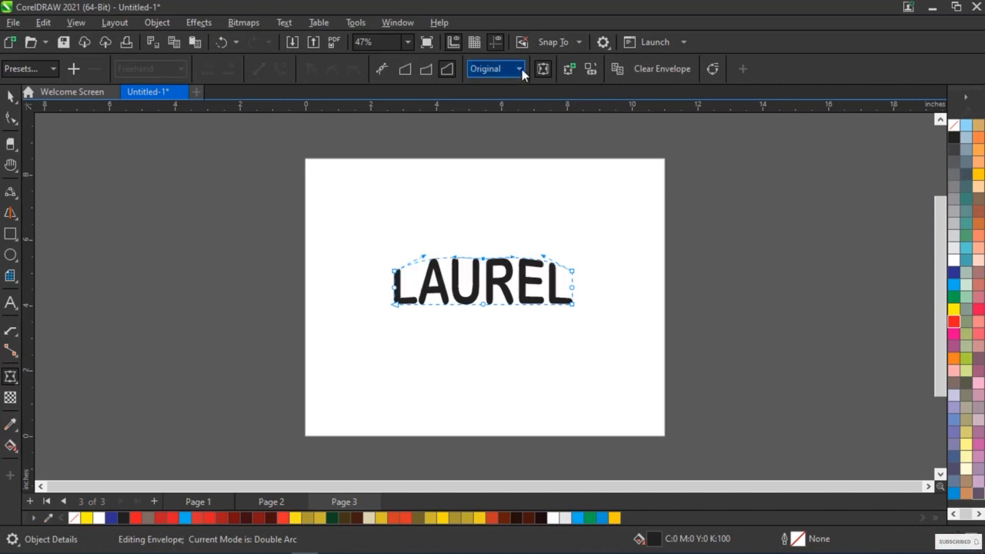
left_click(520, 69)
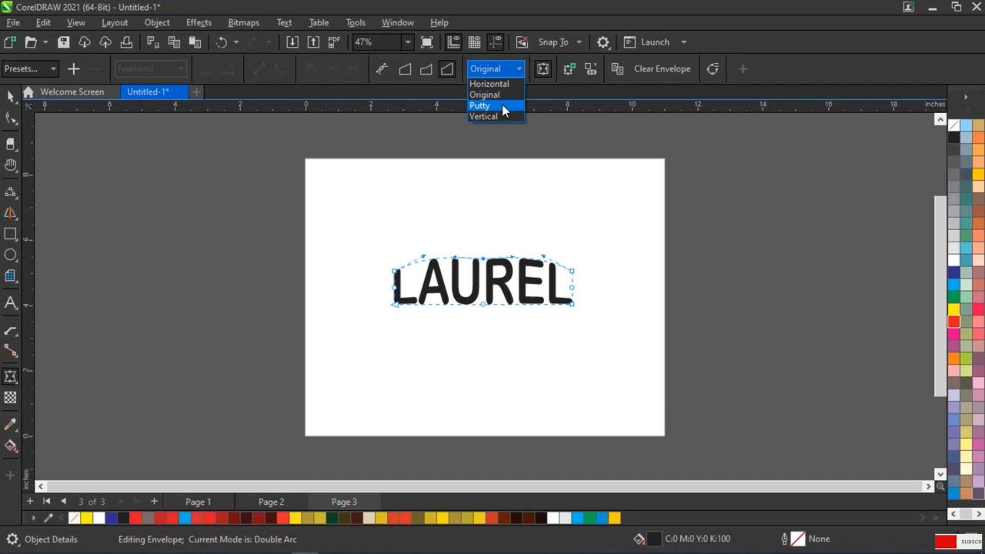
left_click(503, 105)
left_click(523, 68)
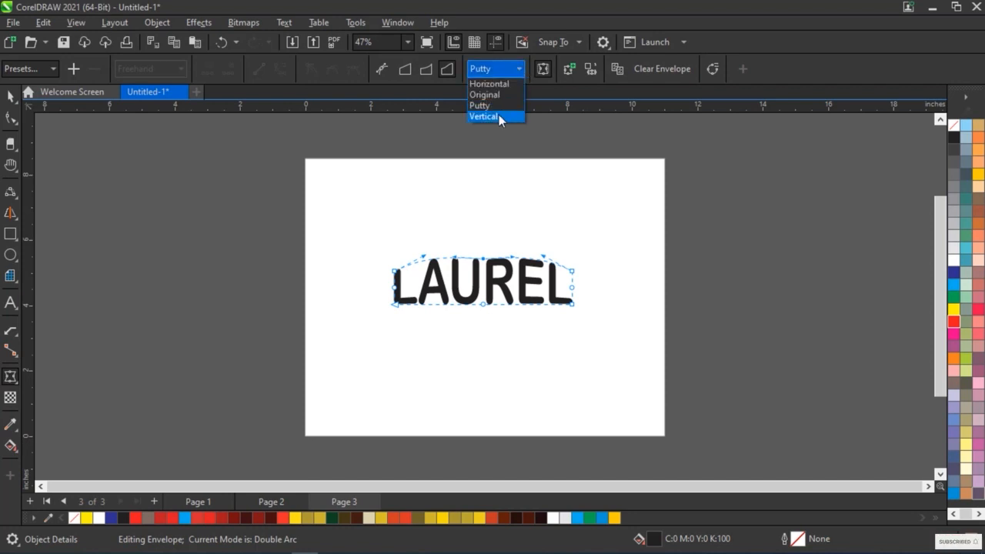
left_click(499, 116)
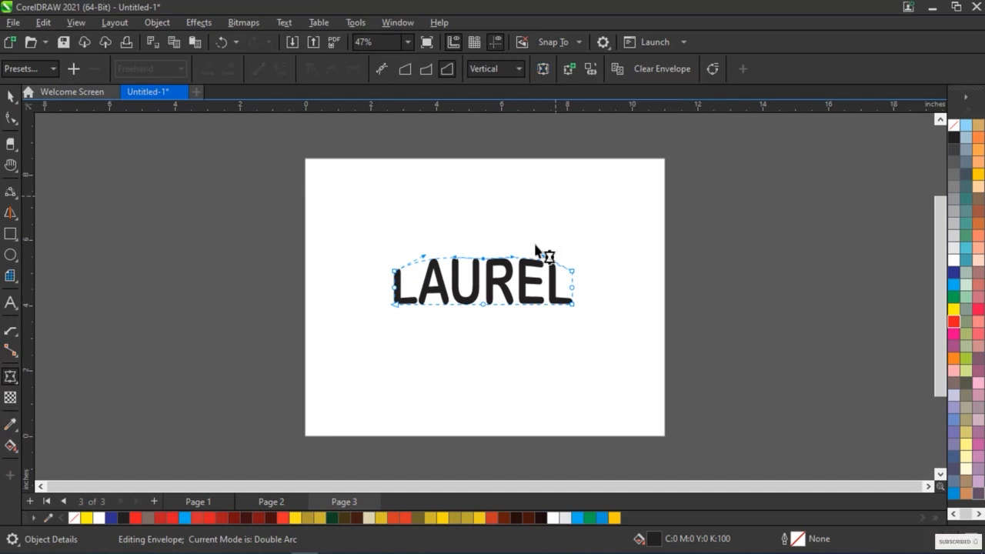
Step: Add a new envelope on top of the arched LAUREL text and clear it again
left_click(567, 72)
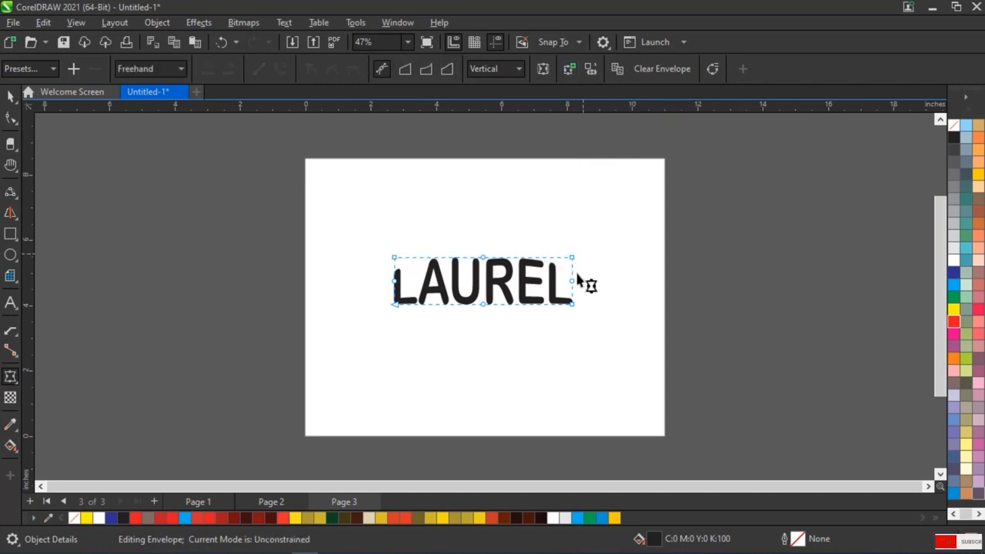
left_click(616, 68)
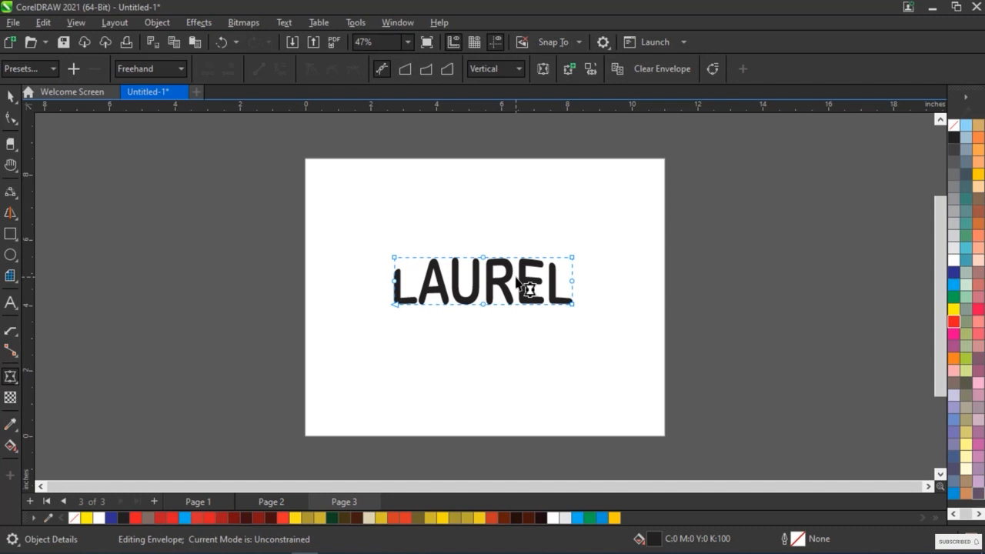
left_click(656, 75)
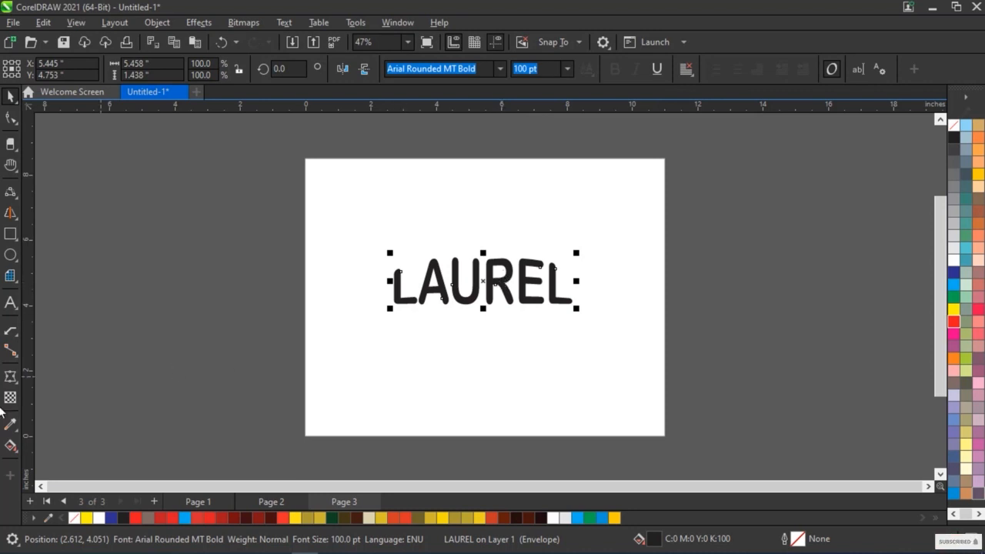
Step: Reopen the LAUREL envelope for editing, switch its node selection mode to Rectangular and back to Freehand
left_click(10, 377)
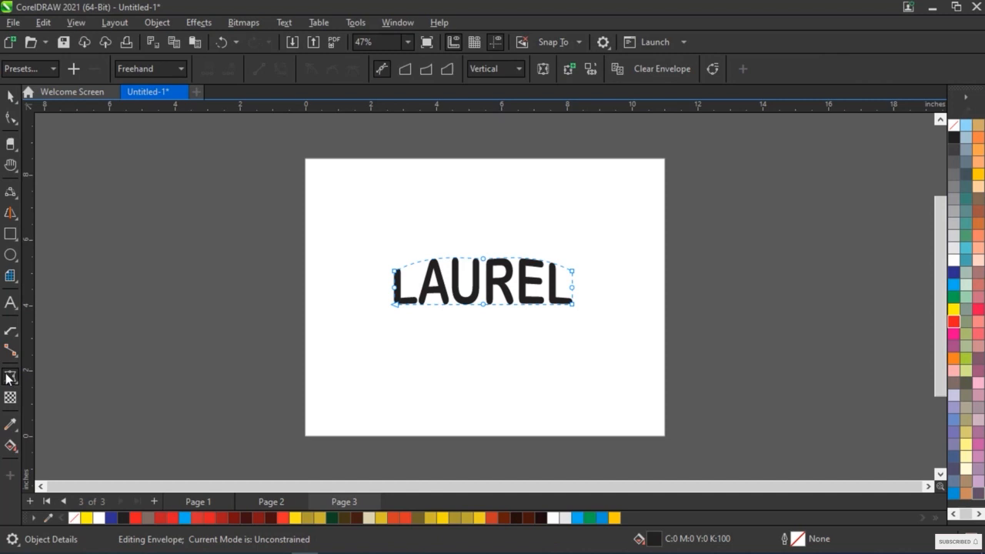
left_click(155, 70)
left_click(166, 84)
left_click(171, 70)
left_click(166, 93)
left_click(179, 67)
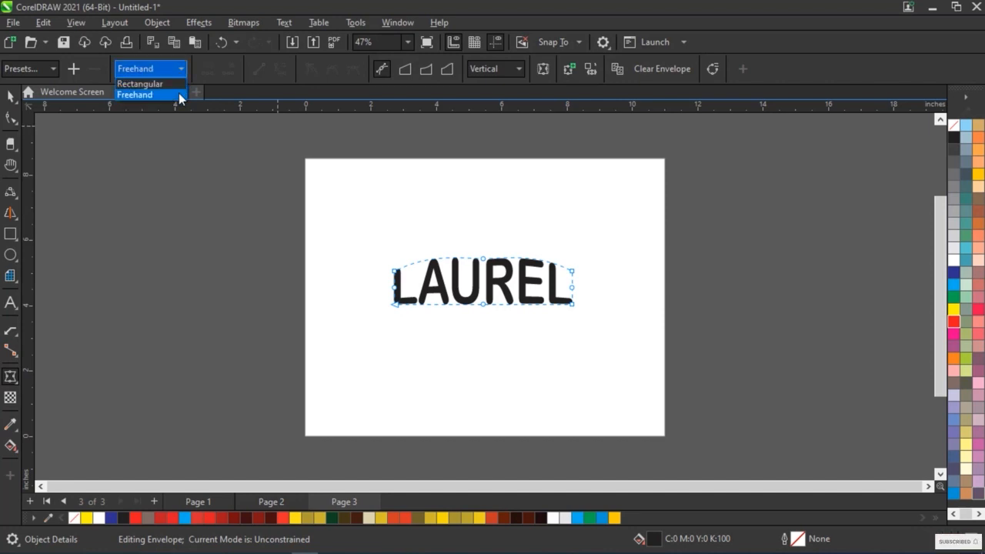
left_click(178, 93)
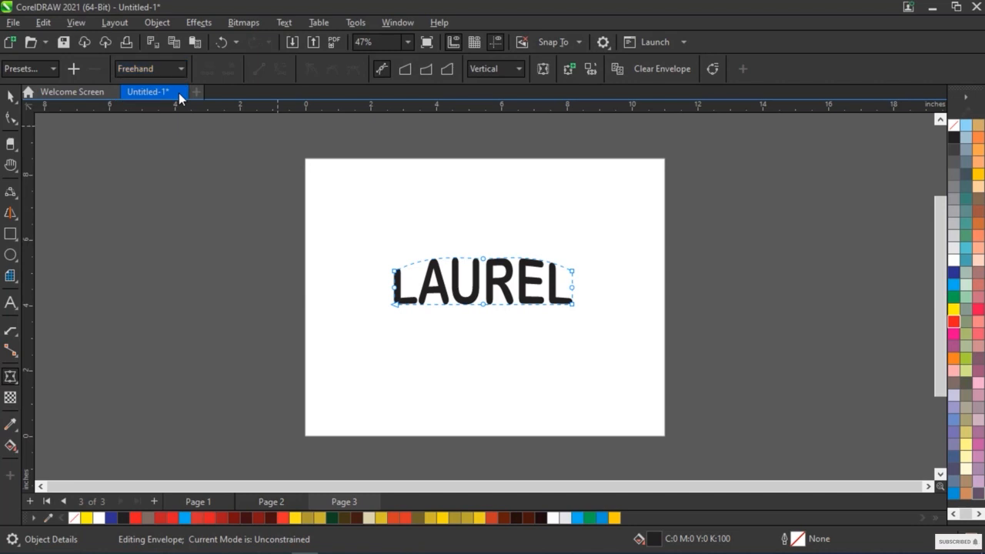
Step: Try pulling both upper corner nodes of the LAUREL envelope up and outward in unconstrained mode, and undo both moves
left_click(404, 69)
left_click(429, 70)
left_click(447, 69)
left_click(381, 70)
left_click_drag(397, 274, 380, 213)
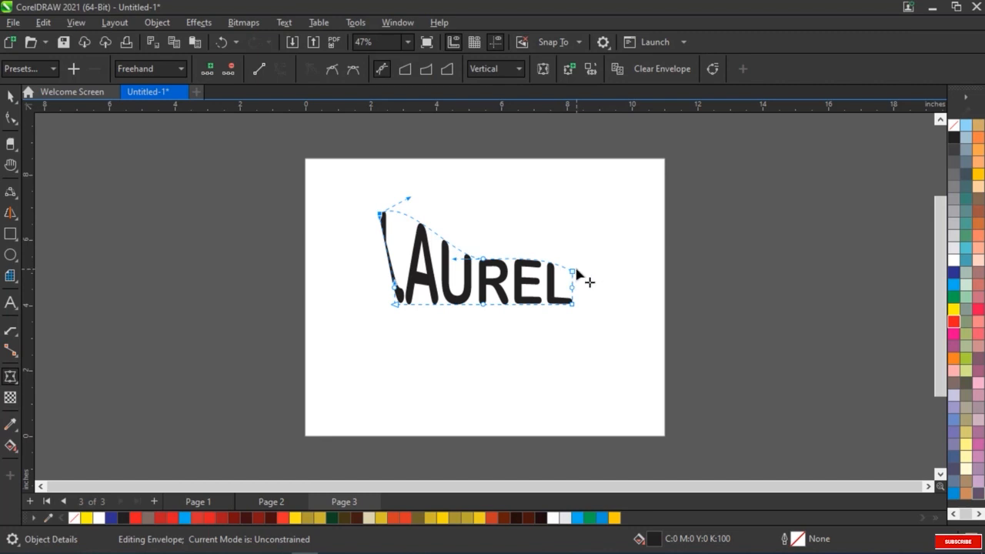
left_click_drag(570, 273, 606, 229)
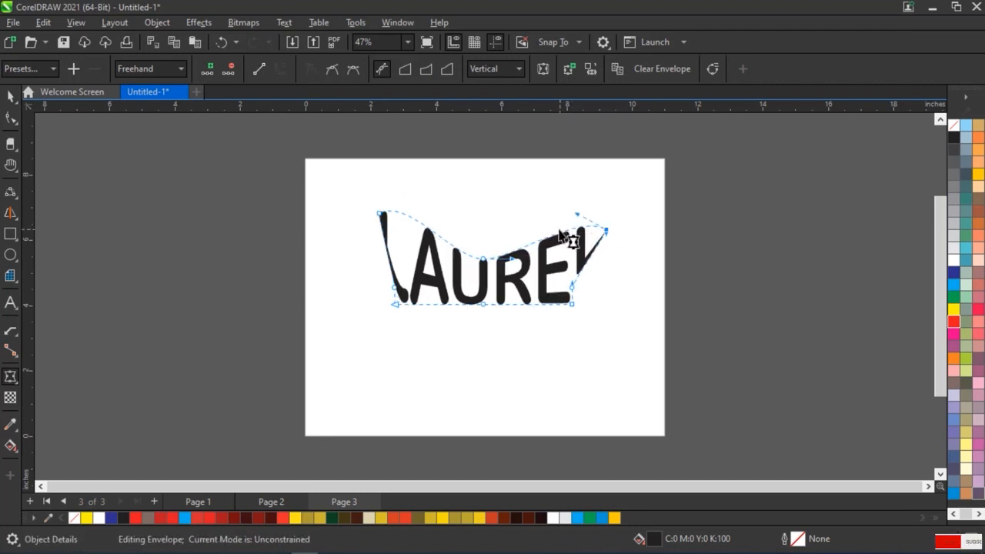
key("ctrl+z")
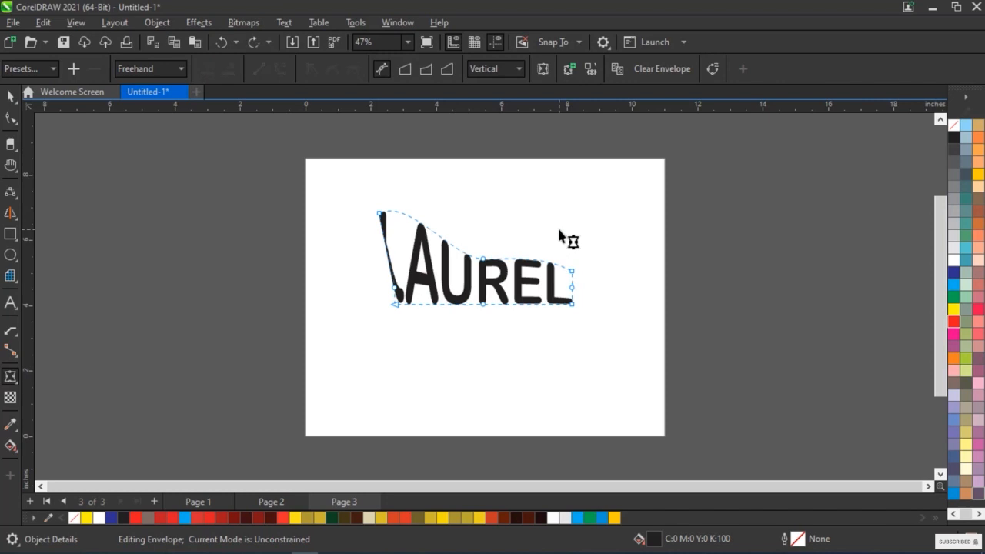
key("ctrl+z")
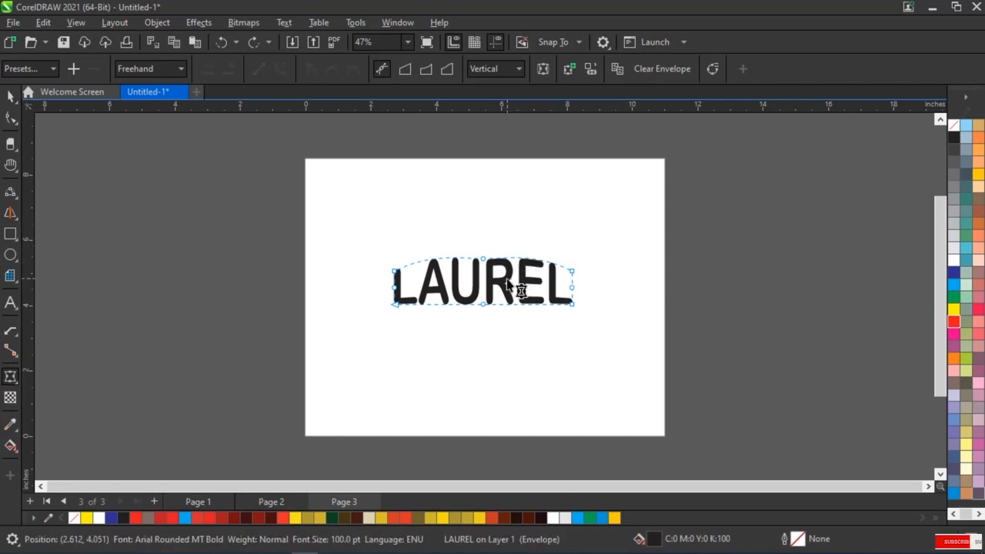
Step: Move the LAUREL text to the upper part of the page, centred at about X 5.09 and Y 6.19 inches, and deselect it
left_click(10, 96)
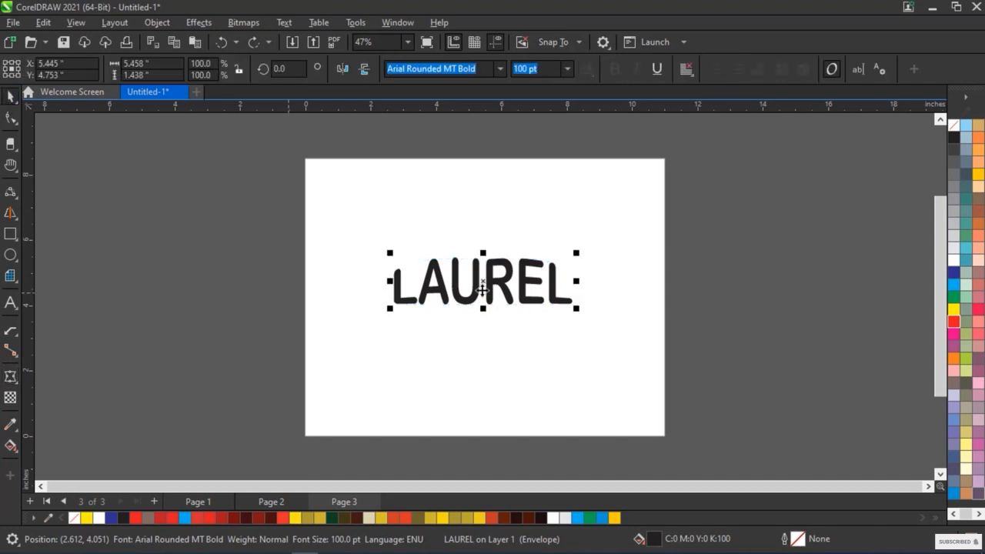
left_click_drag(482, 289, 473, 234)
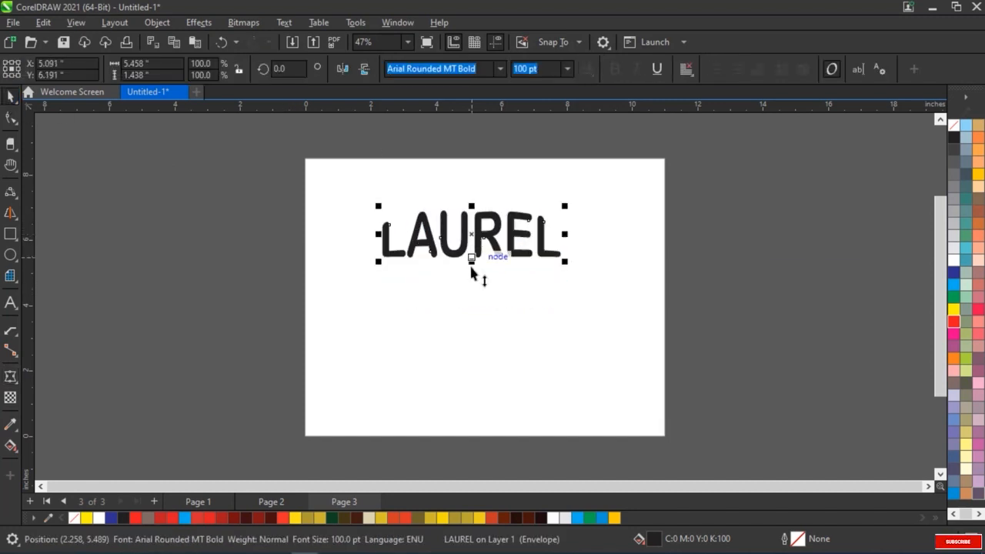
left_click(18, 384)
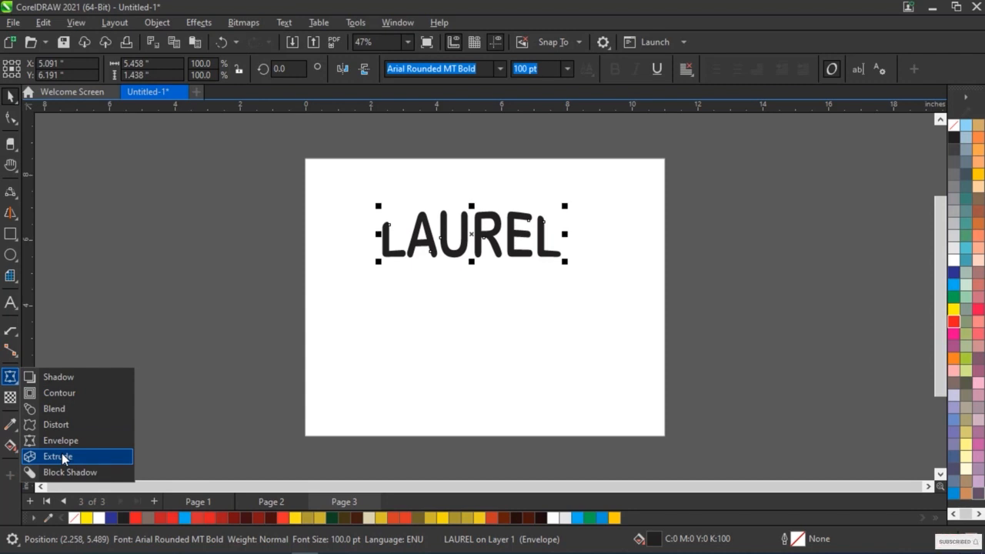
left_click(400, 349)
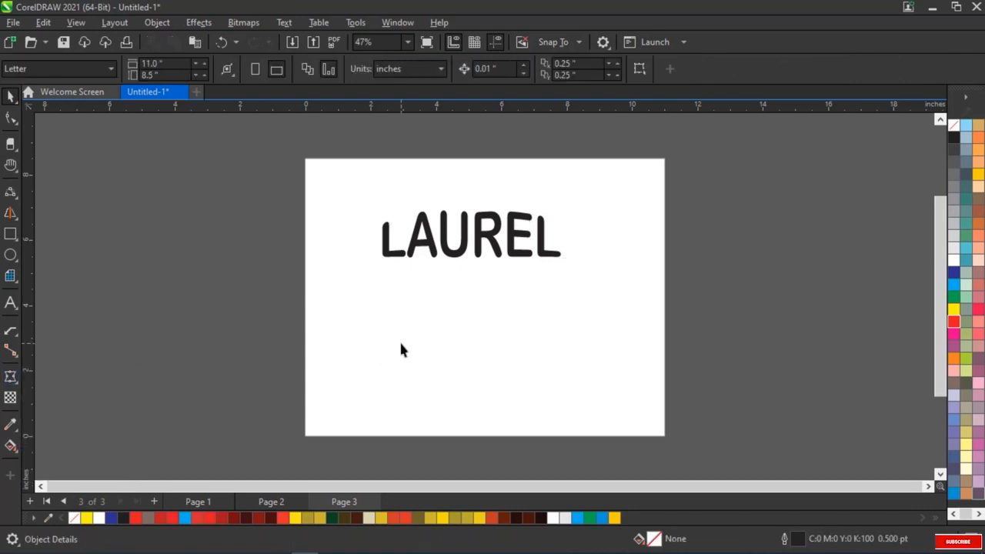